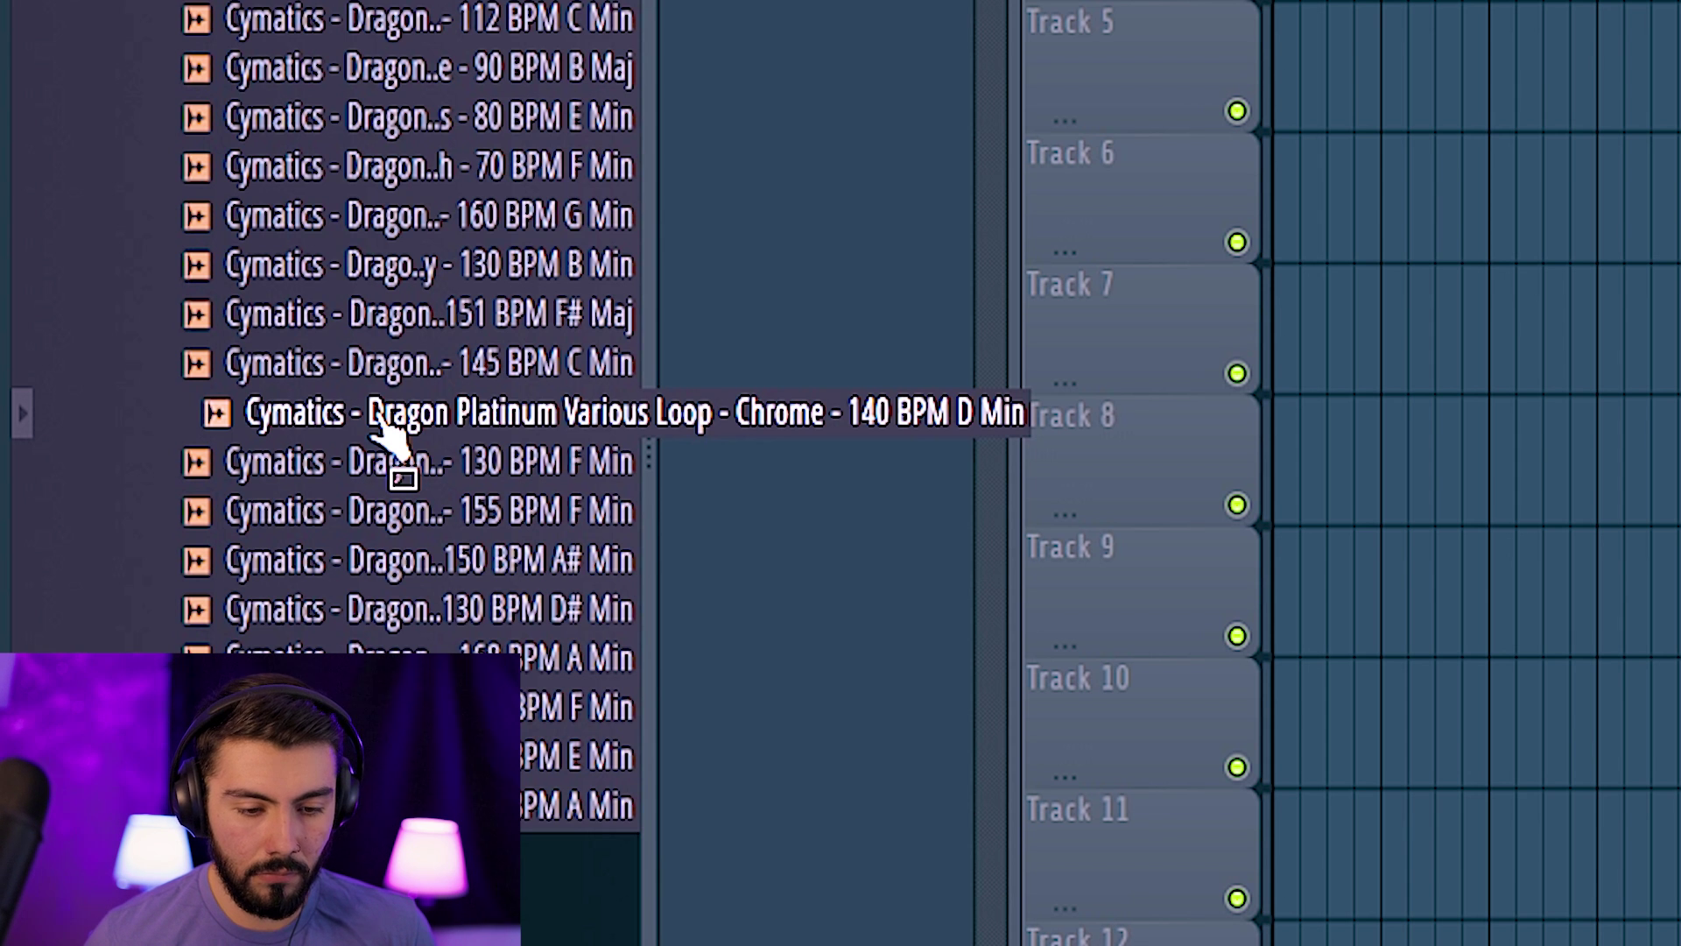
Place the Chrome 140 BPM D Min loop on playlist Track 4 and load FabFilter Pro-Q 3 on mixer Insert 1
left_click_drag(390, 429, 1389, 29)
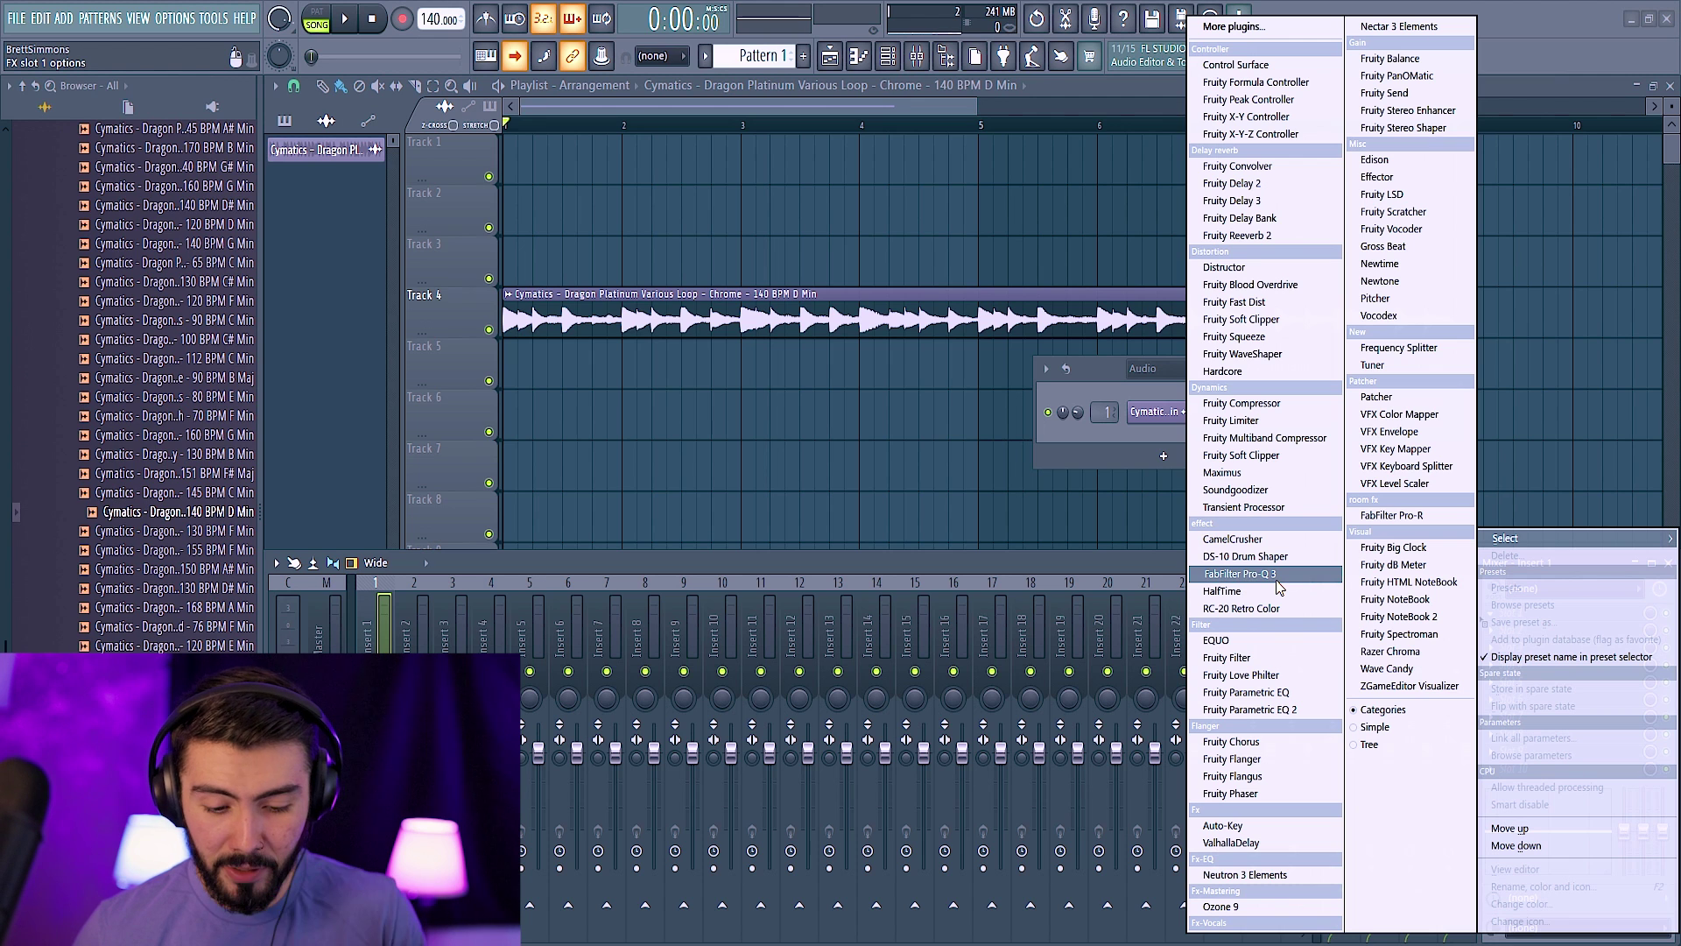
left_click(1261, 575)
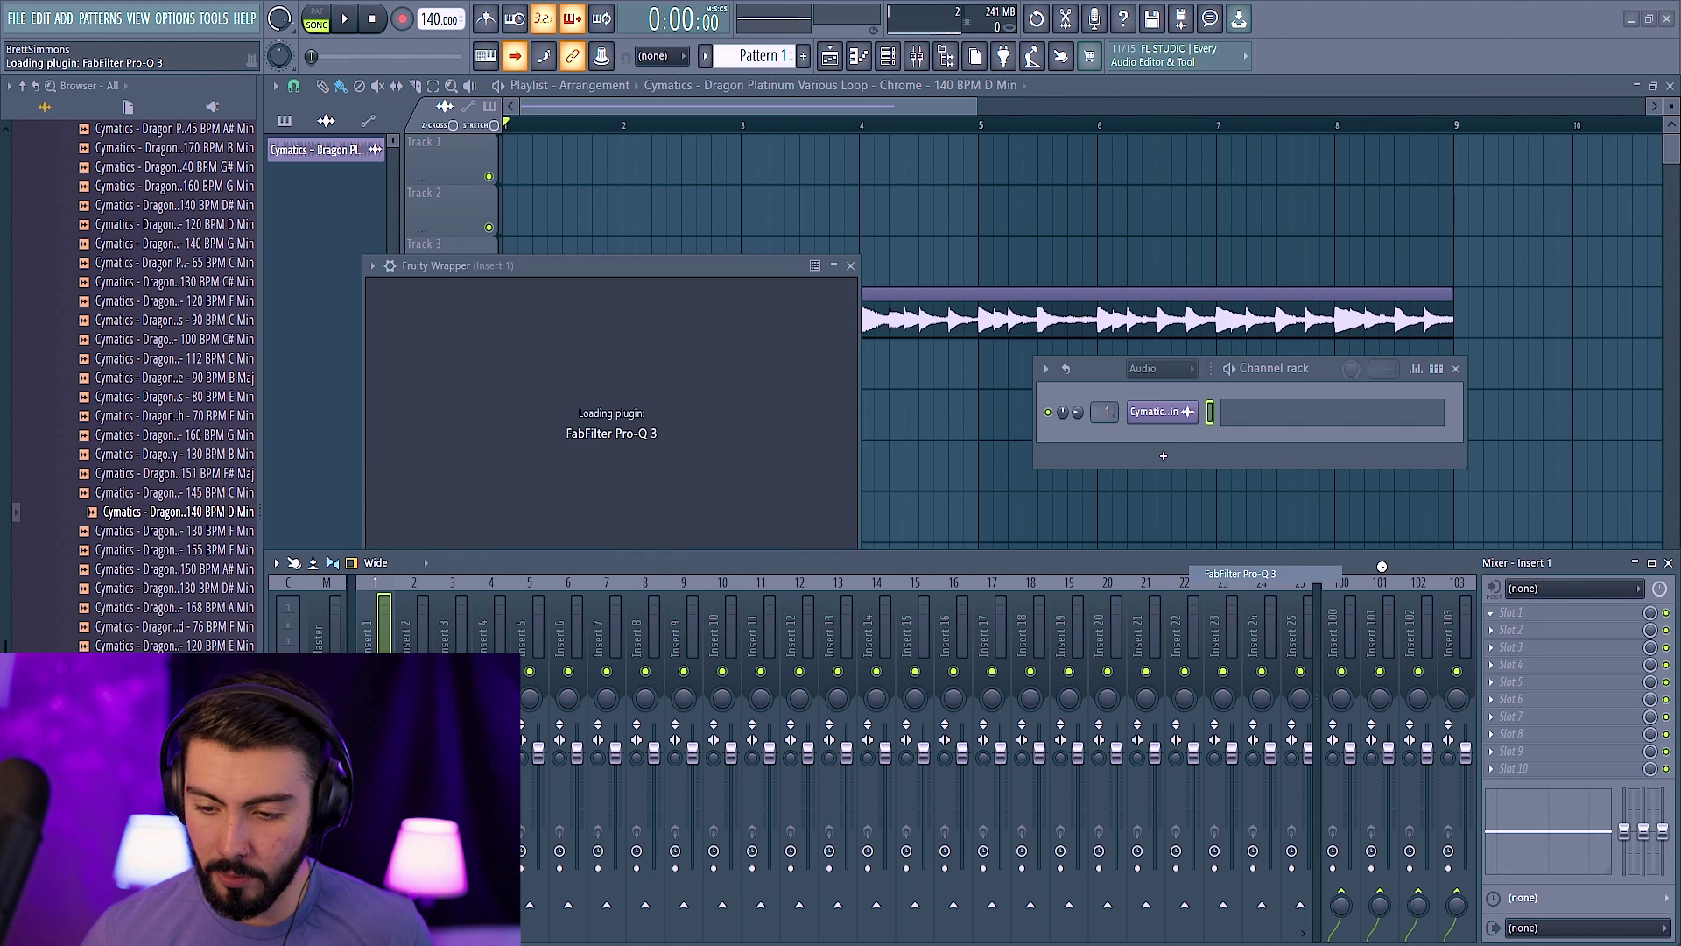
key("F9")
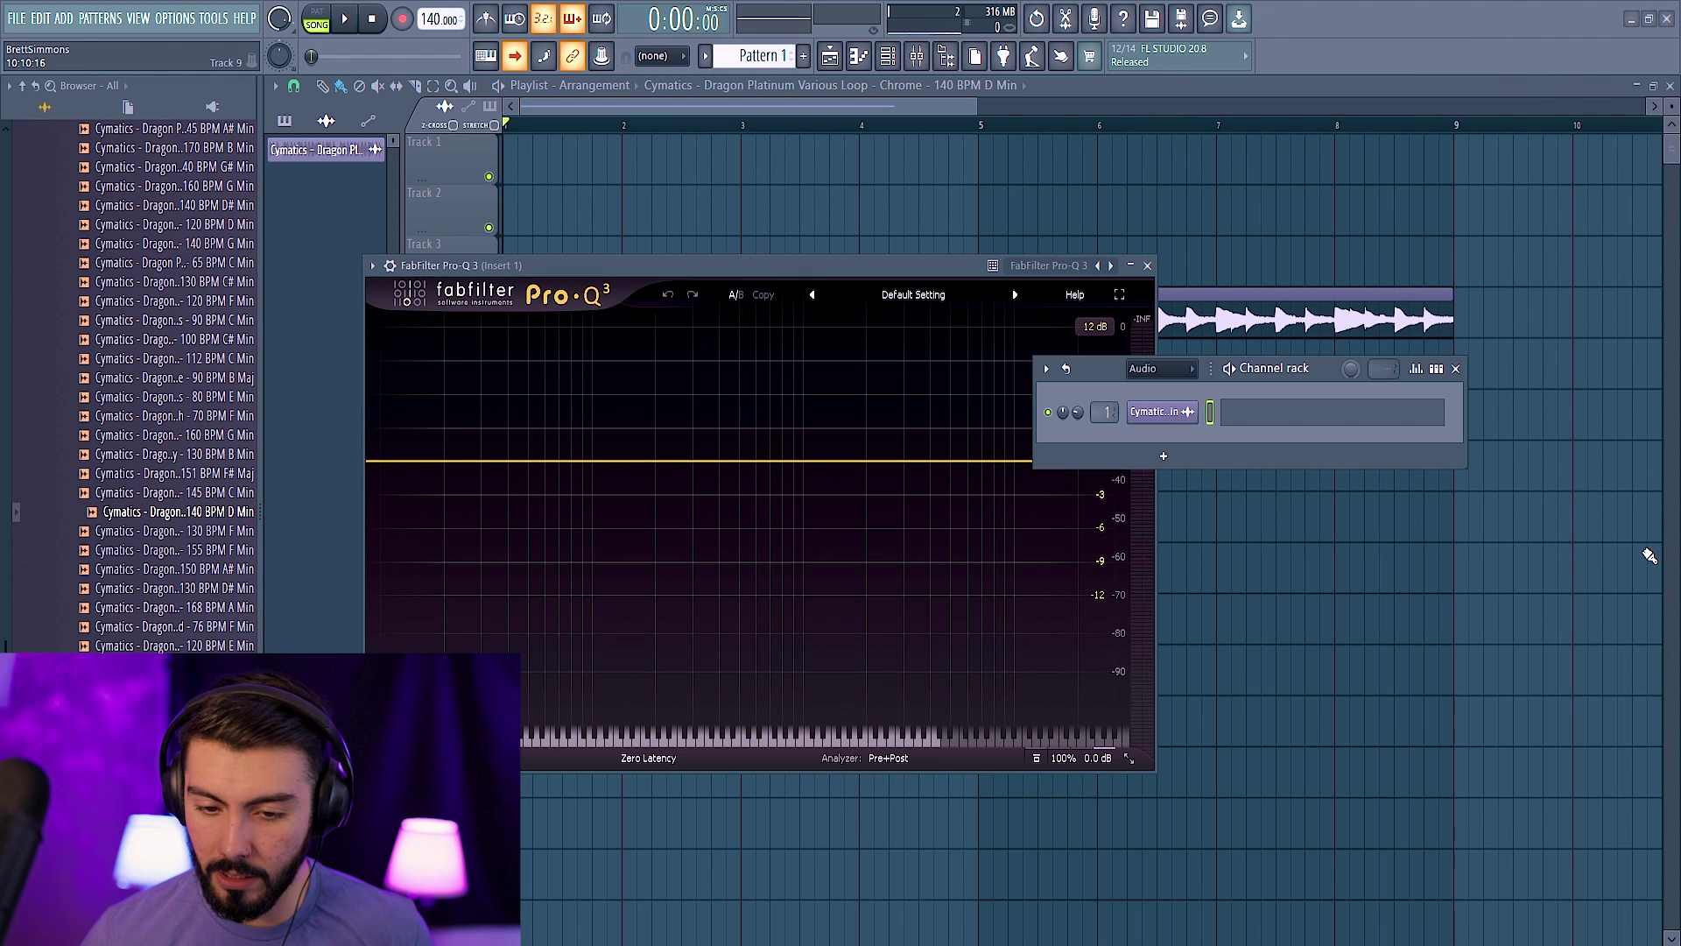
Shape the loop's EQ with an 18 dB/oct low cut, a low-end bell cut and a movable third bell band during playback
left_click(416, 461)
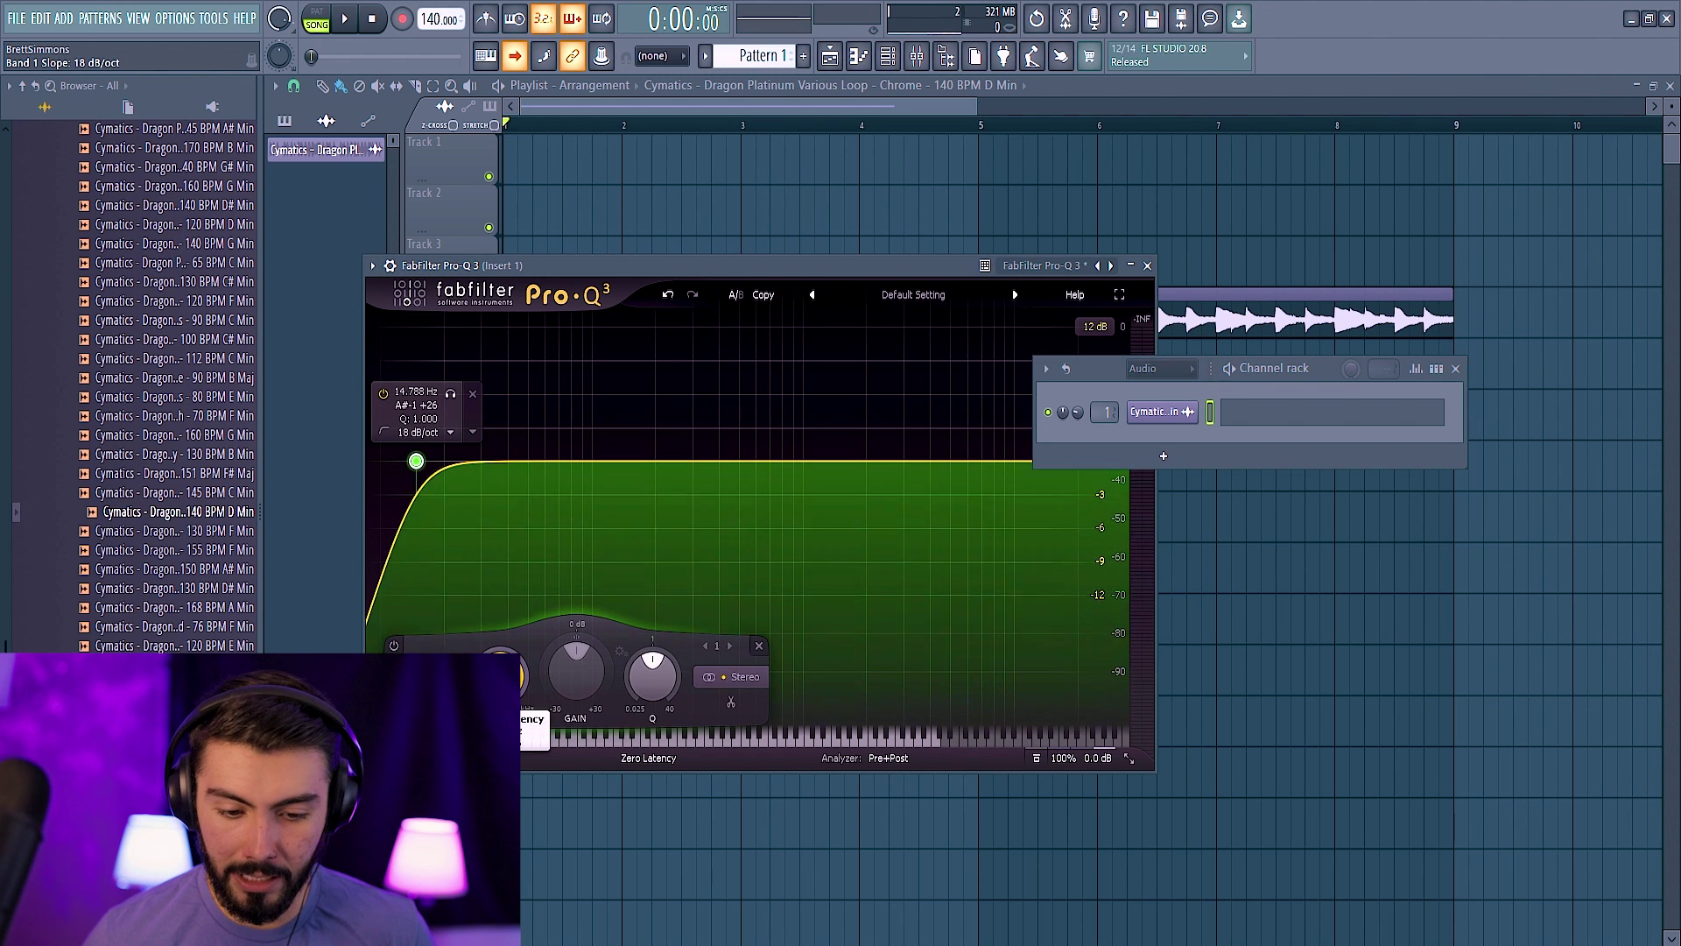
left_click_drag(491, 647, 485, 599)
key("space")
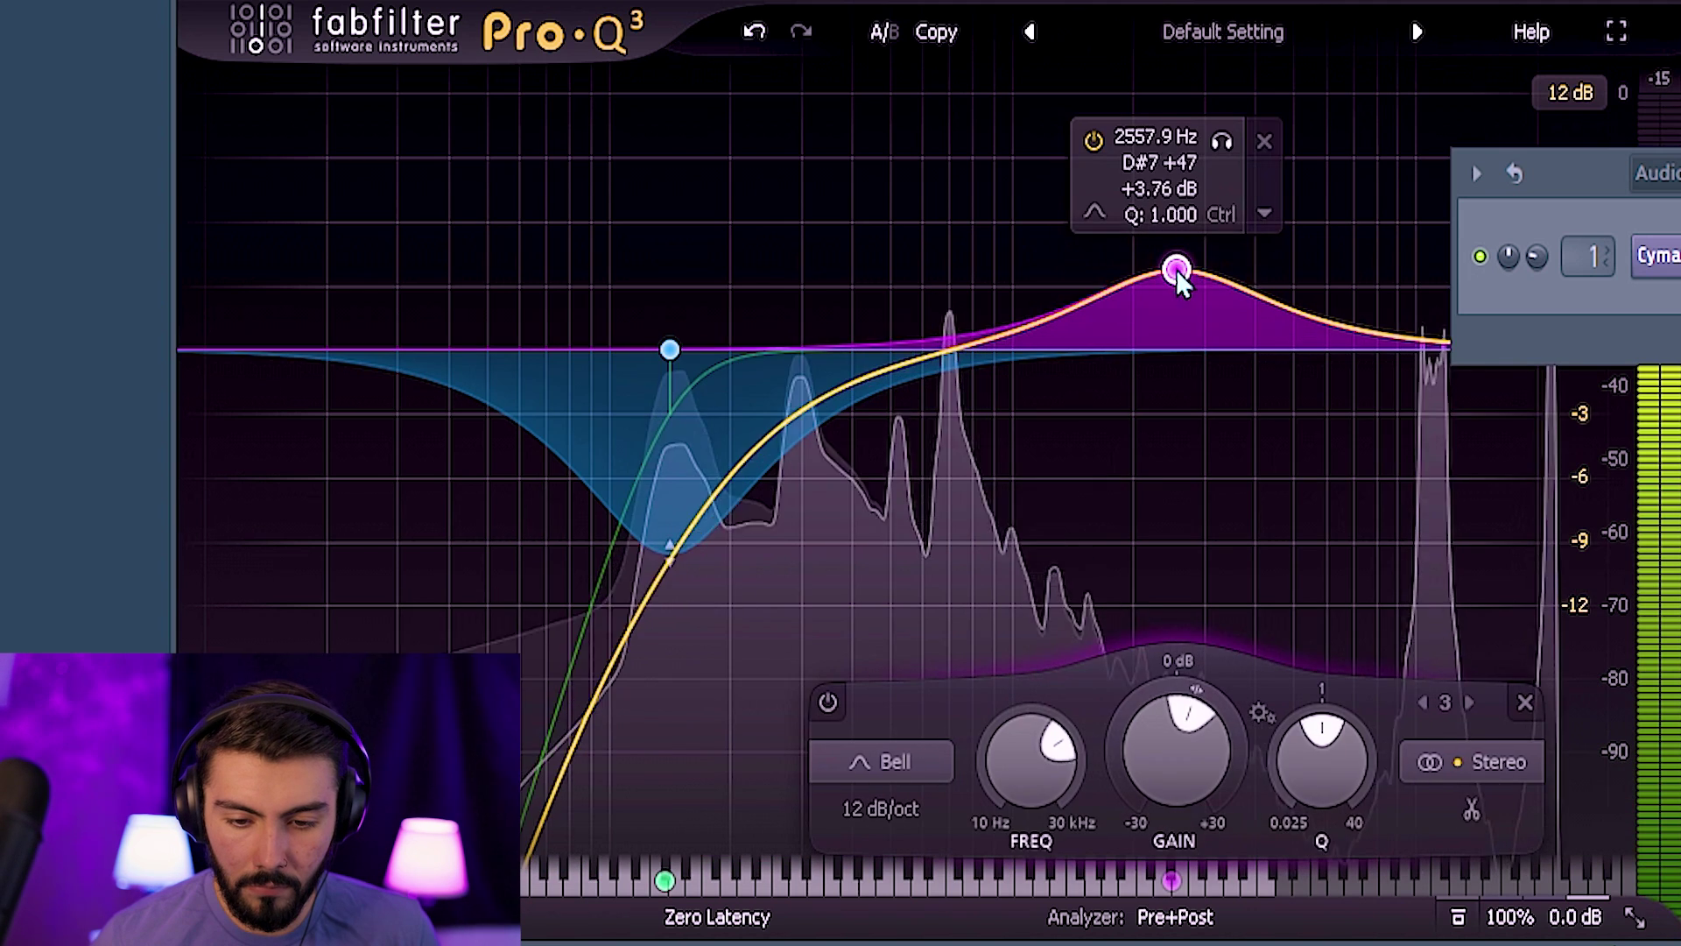
left_click_drag(1175, 270, 935, 302)
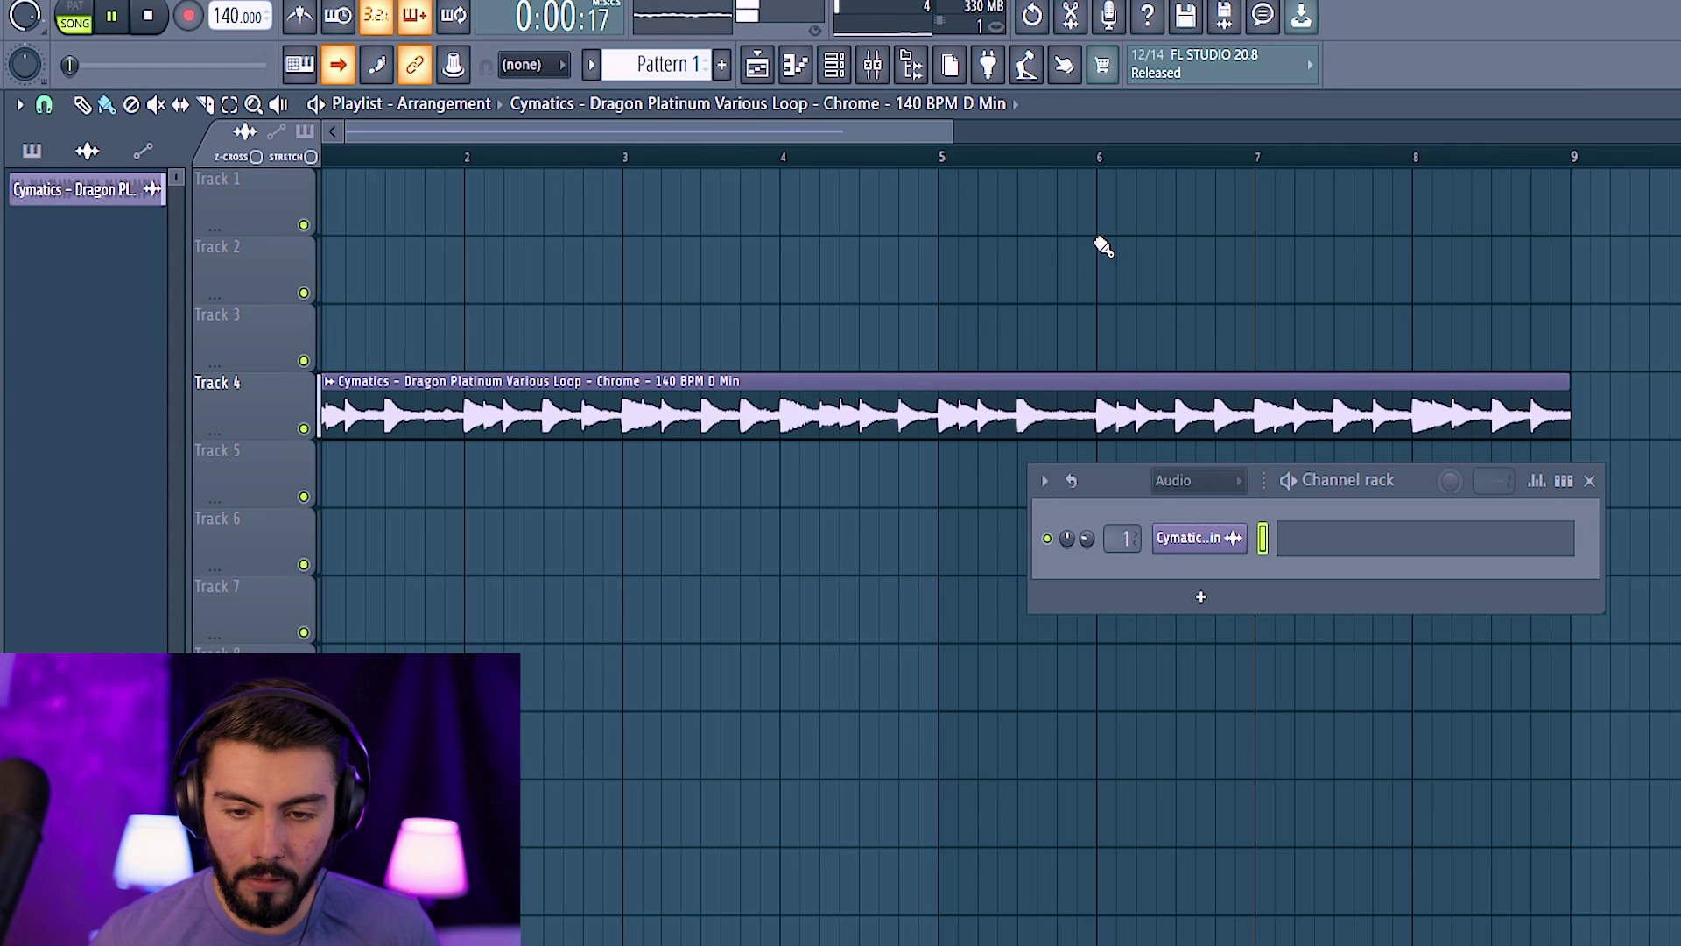
Stop playback and lower the loop's time-stretching pitch in its channel settings
key("space")
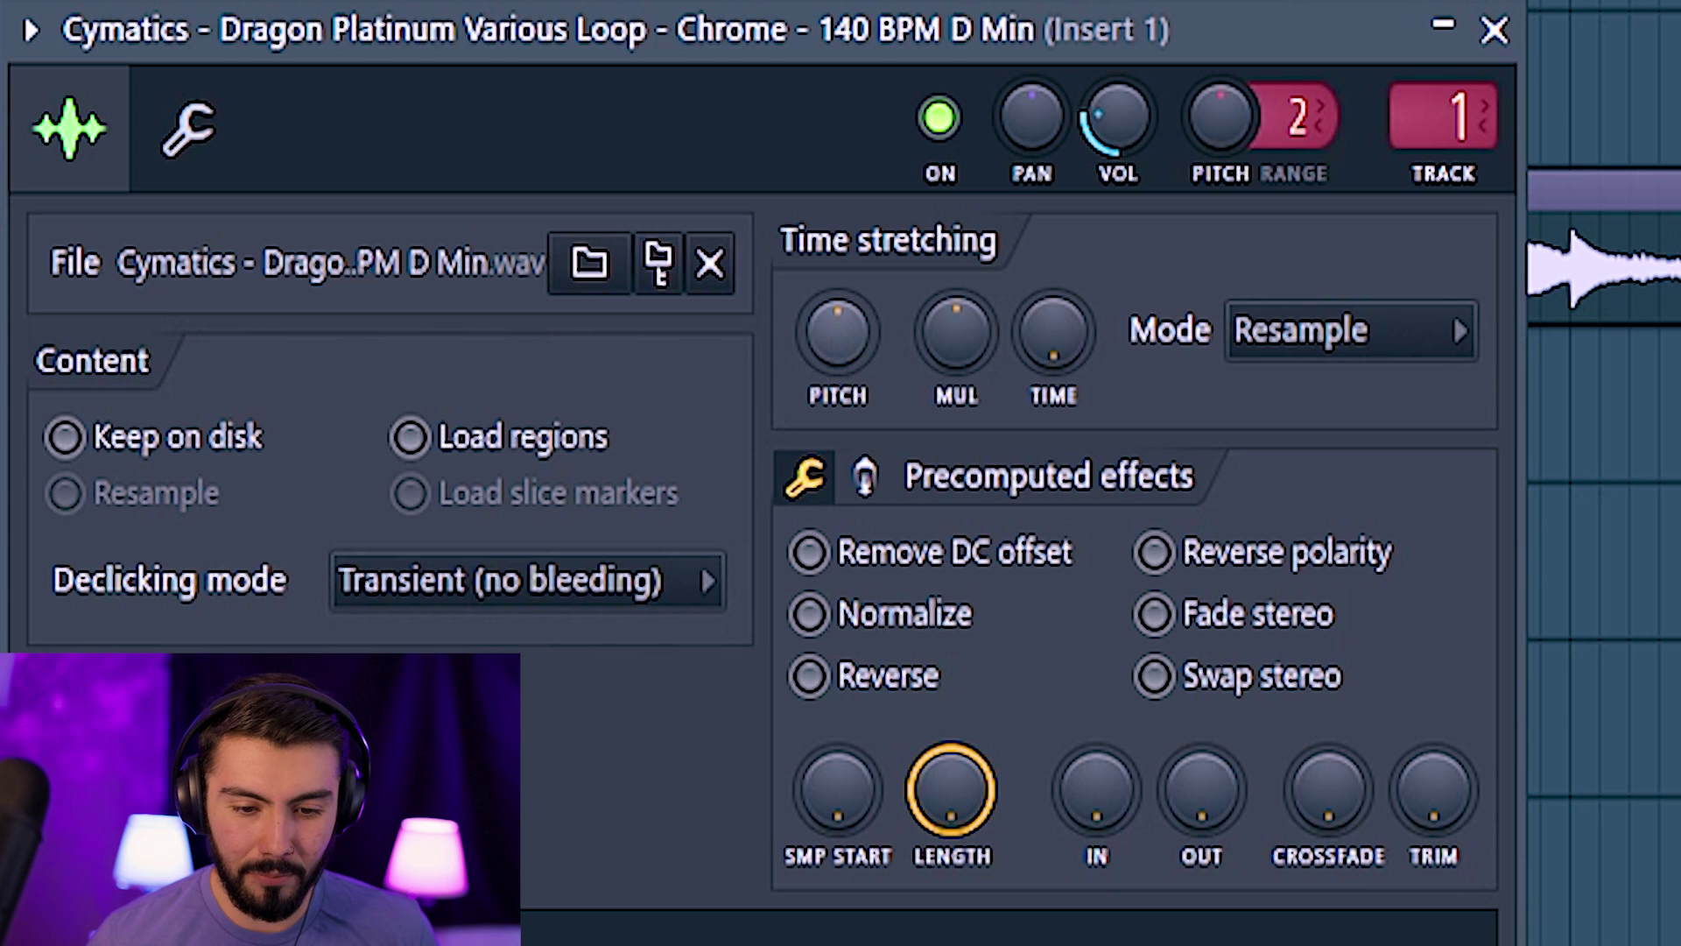
left_click_drag(838, 331, 788, 537)
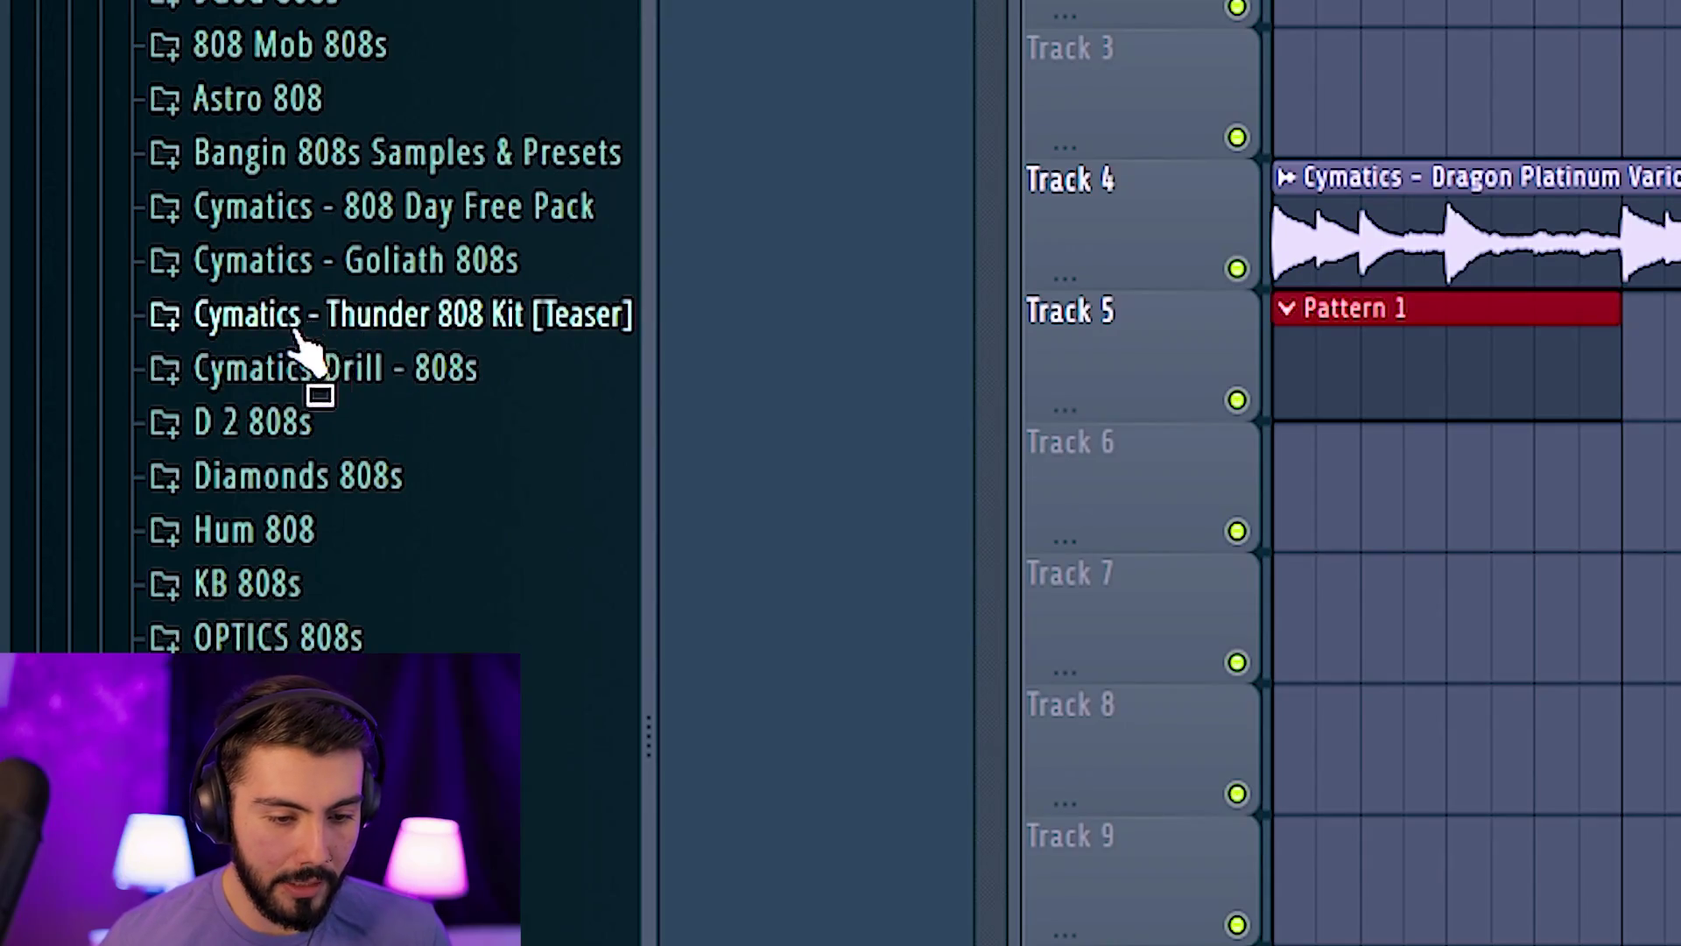
Pick the sample Cymatics - Goliath 808 13 - C# from the Cymatics - Goliath 808s folder
left_click(293, 263)
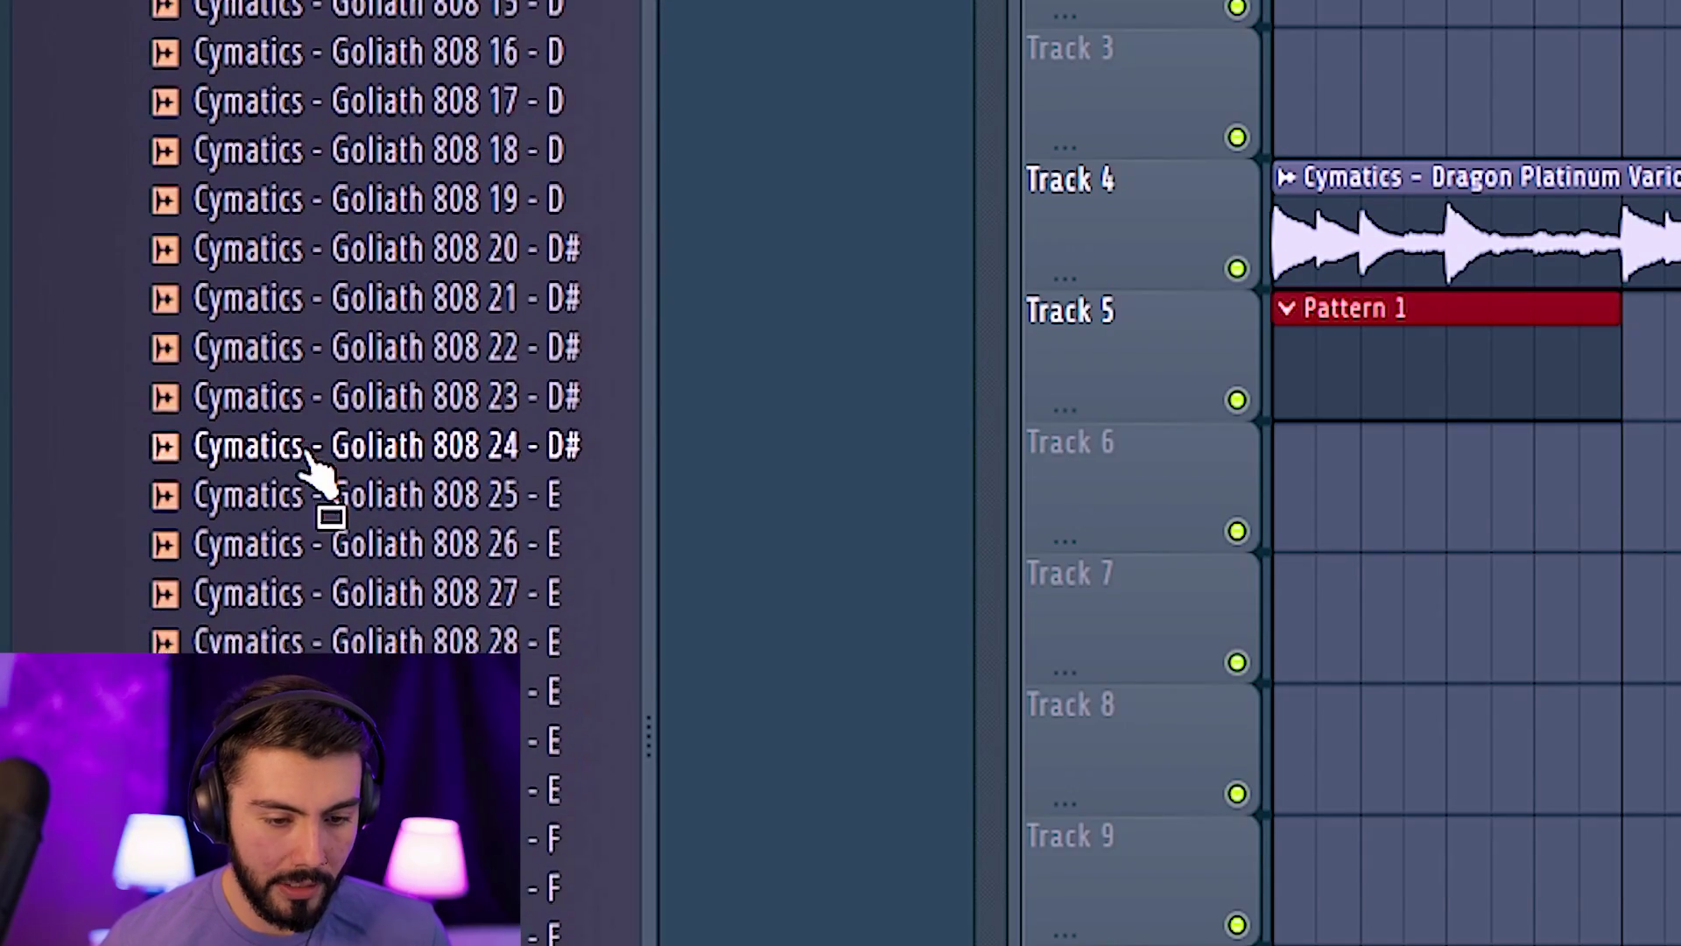
scroll(307, 464, "up", 5)
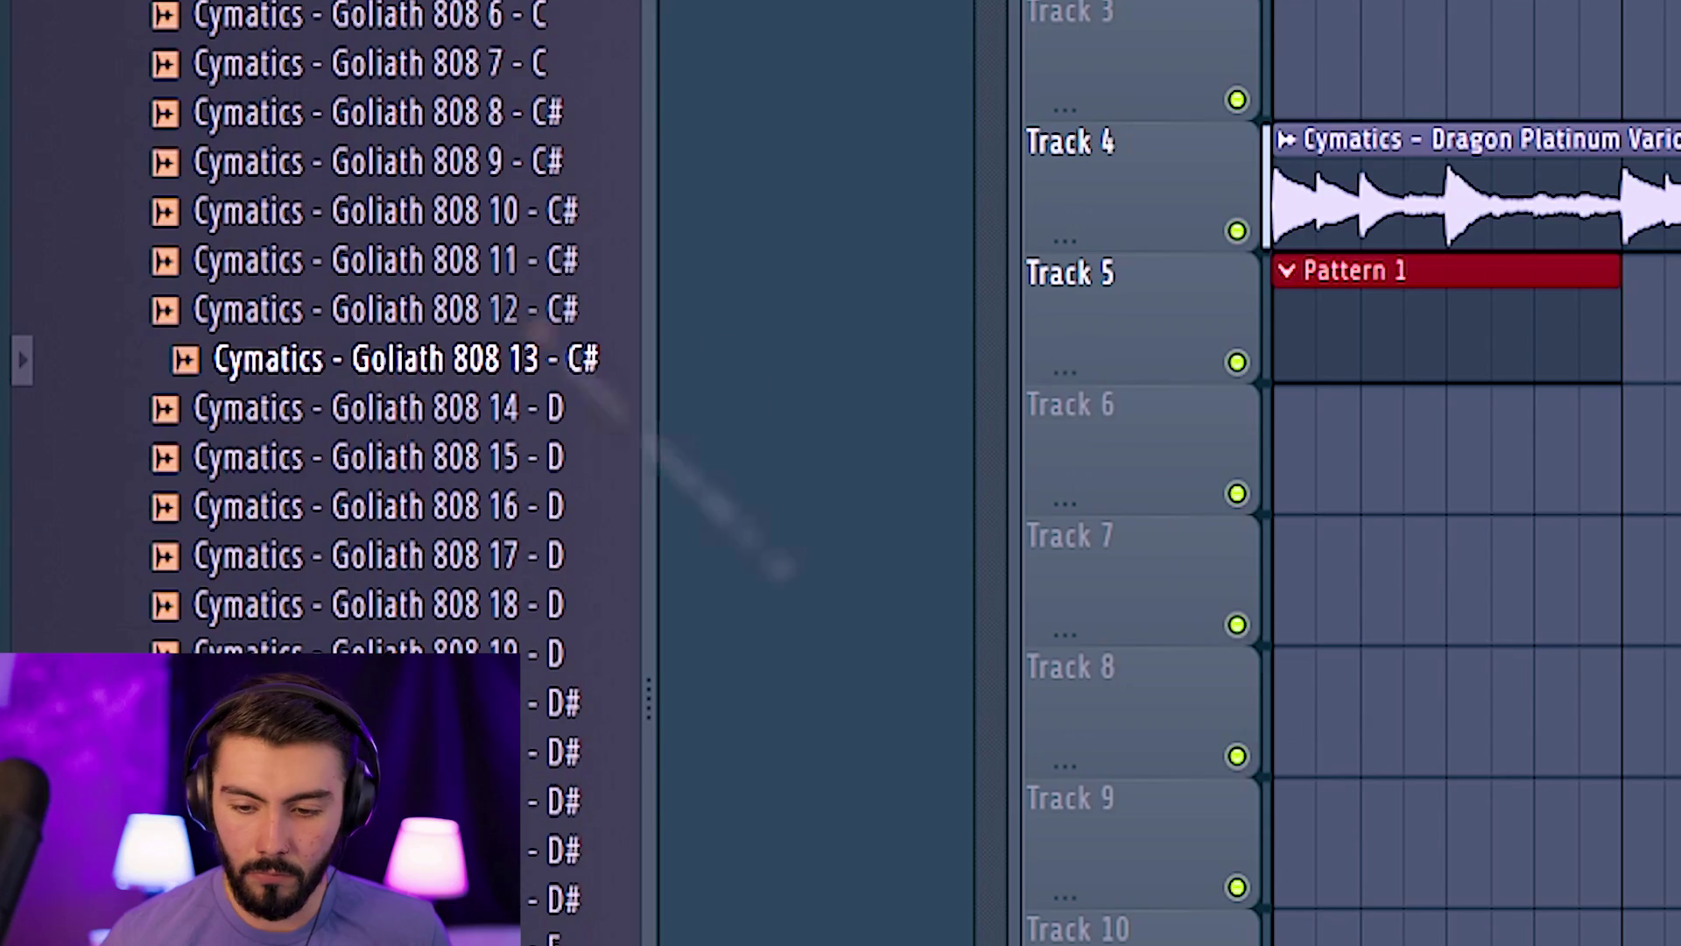
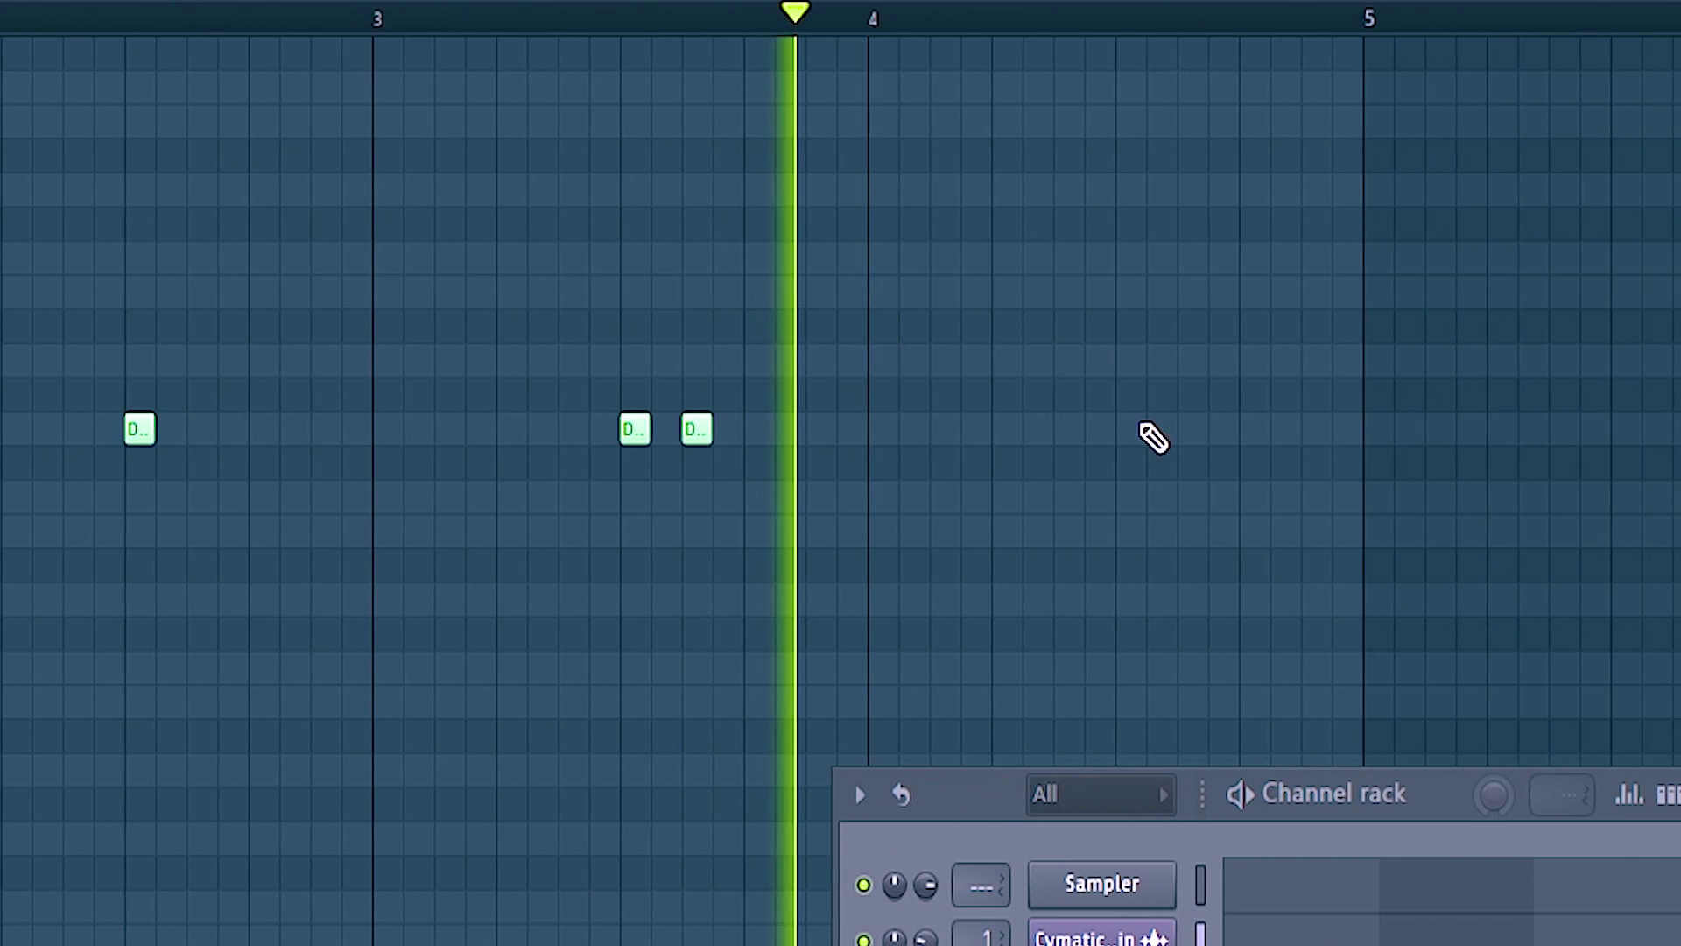
Add a D#5 backbeat note on beat three of bar 4 and extend the second C5 open-hat note there to the bar's end
left_click(1392, 428)
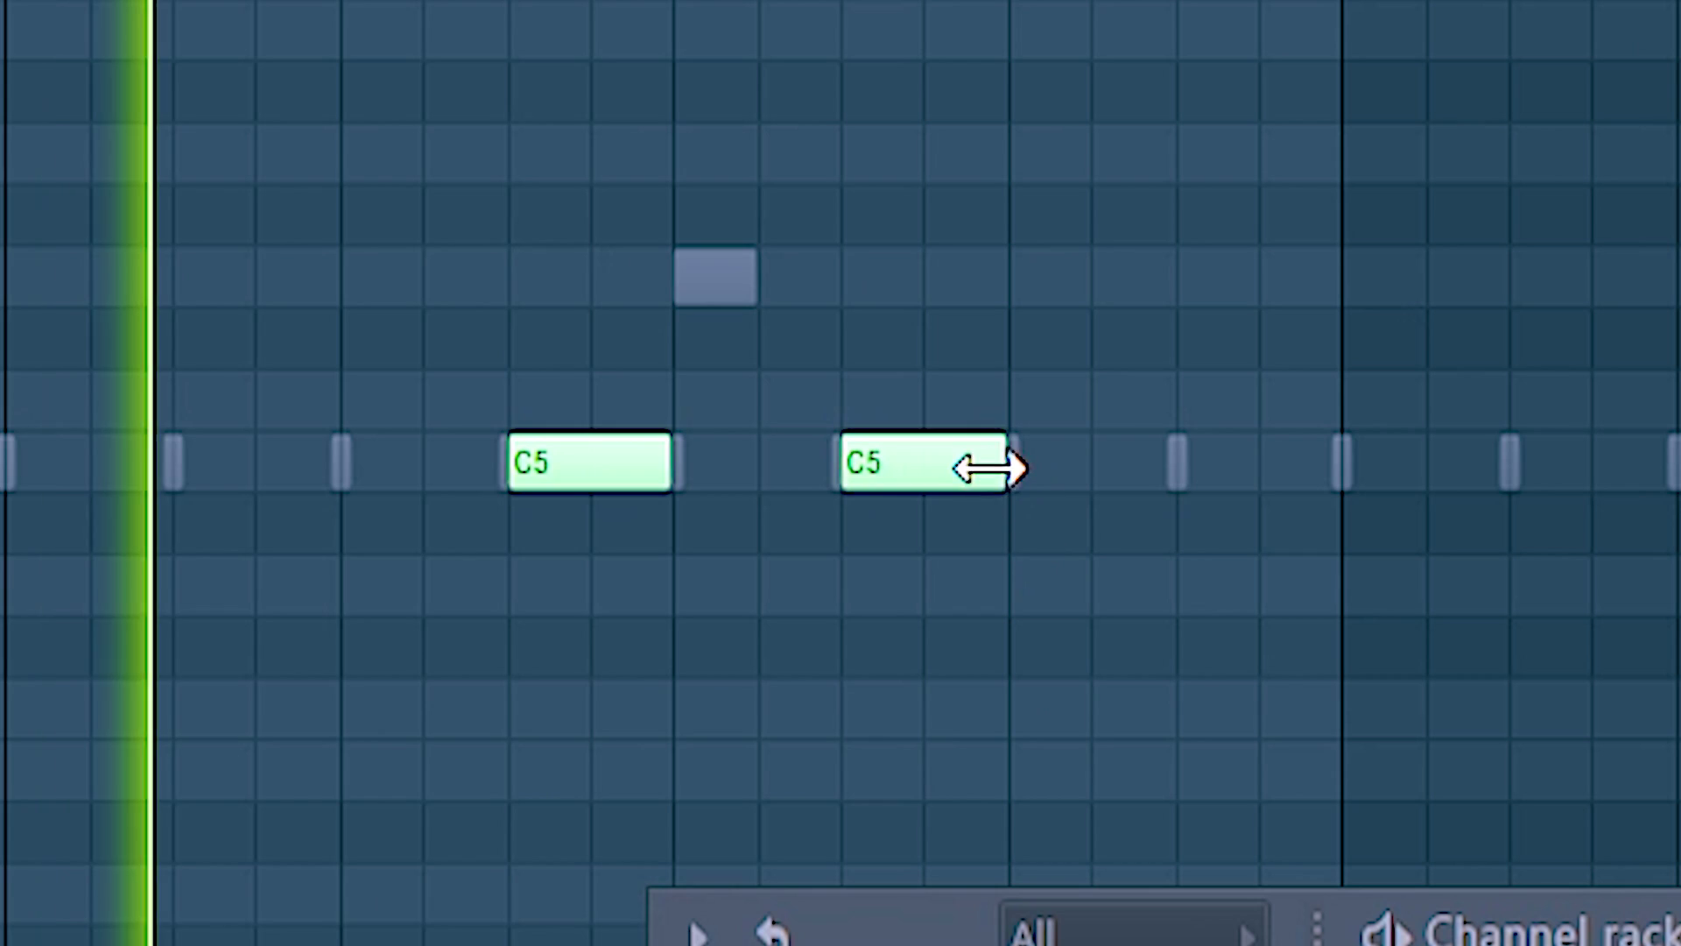
left_click_drag(983, 465, 1165, 506)
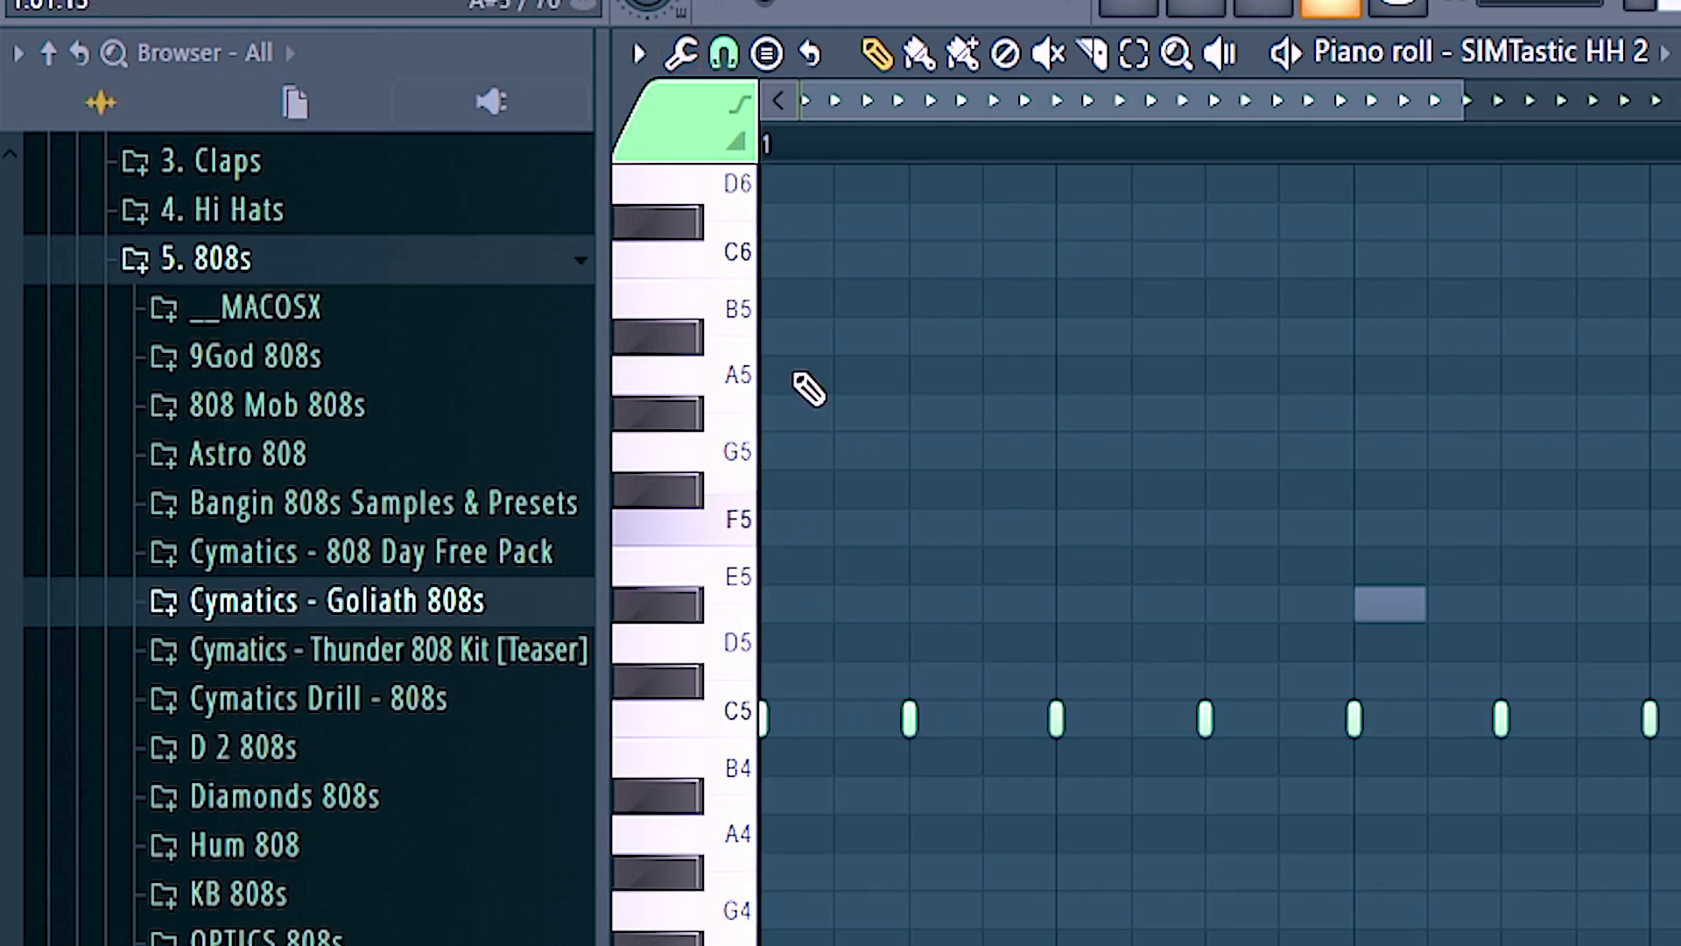
Set the snap to 1/2 step and add extra C5 notes between the SIMTastic HH 2 hits to form quick rolls
scroll(957, 213, "up", 2)
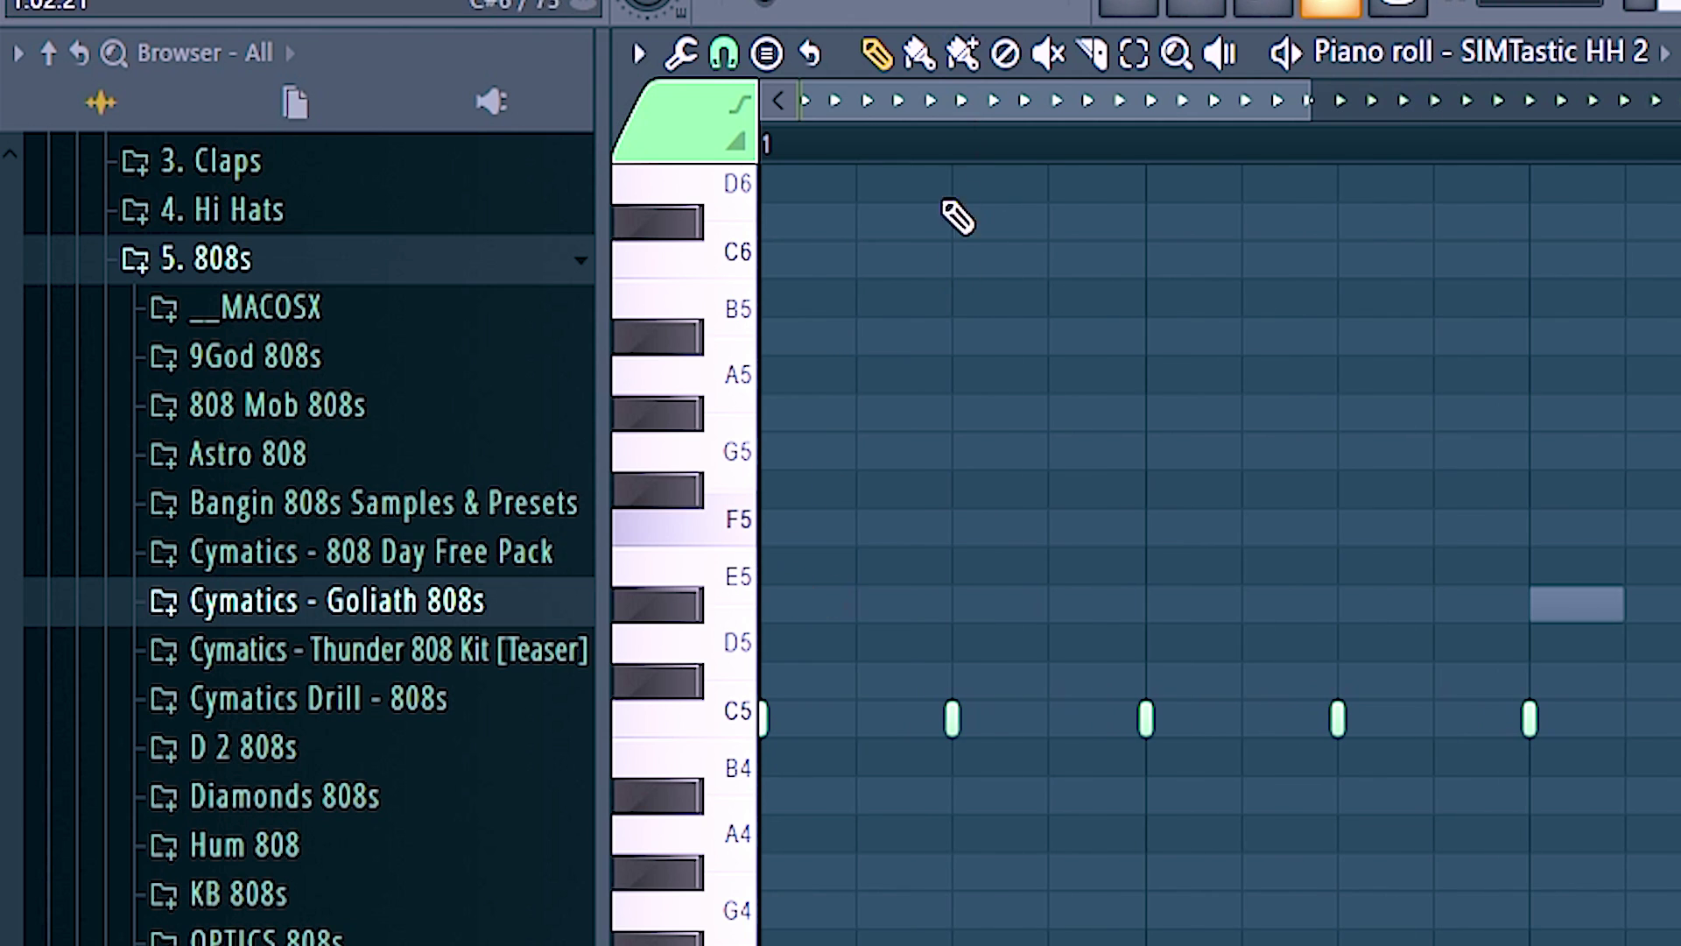
left_click(723, 58)
left_click(772, 414)
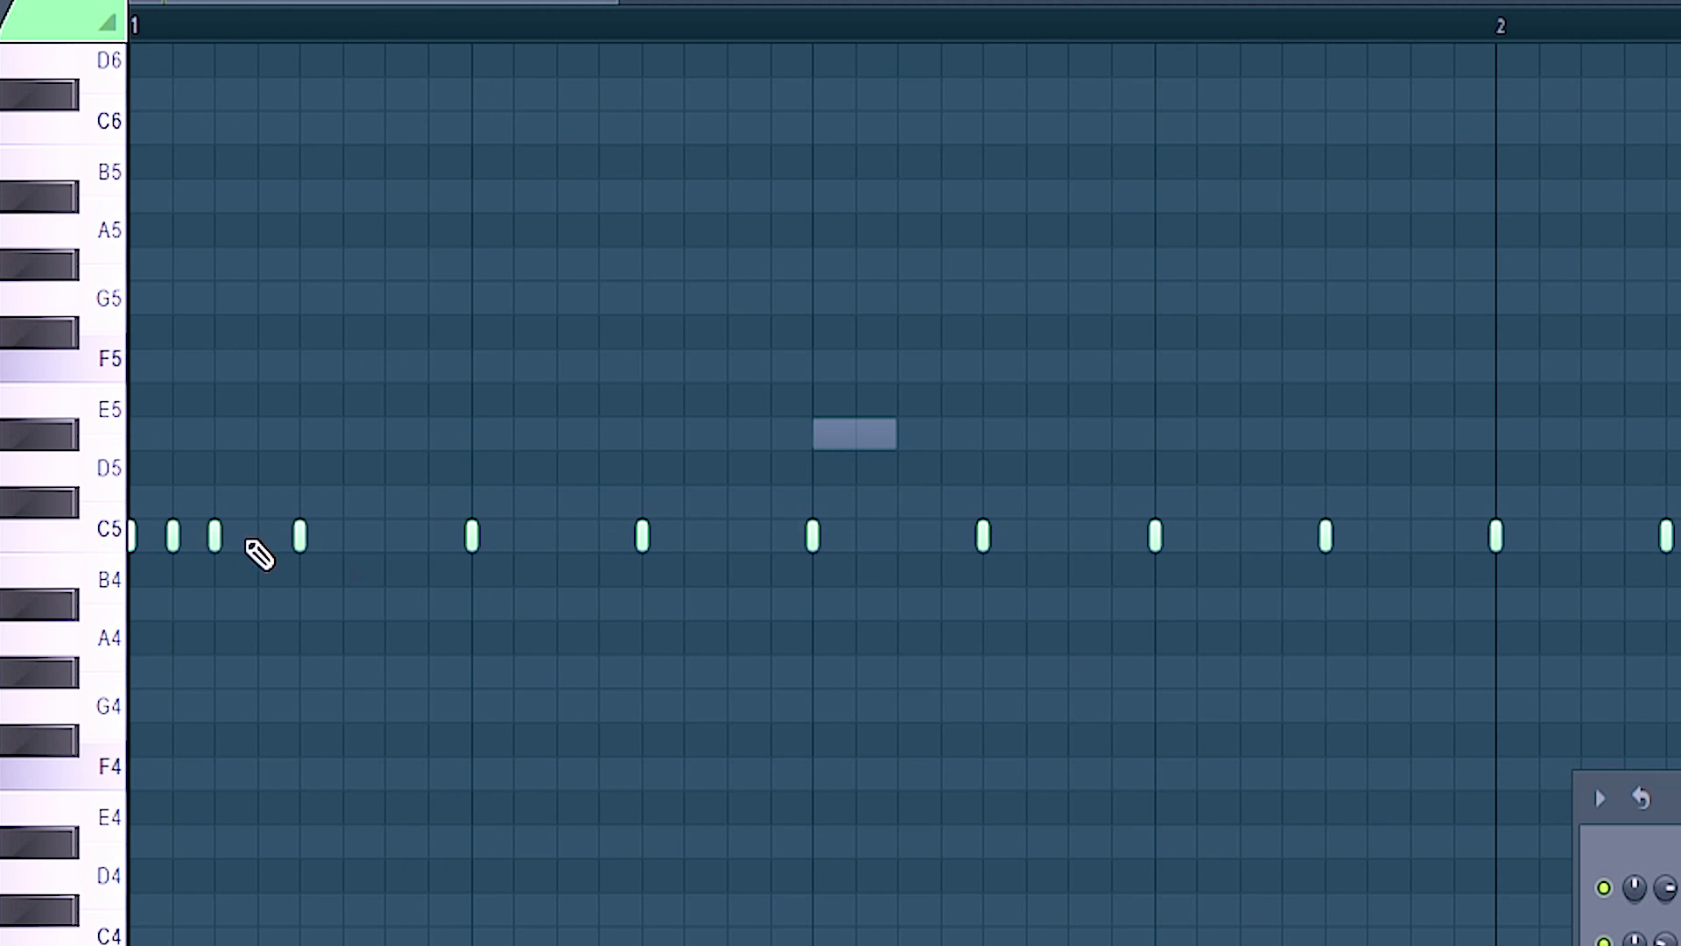
left_click(919, 536)
scroll(1478, 631, "down", 1)
left_click(1461, 537)
scroll(1217, 693, "down", 1)
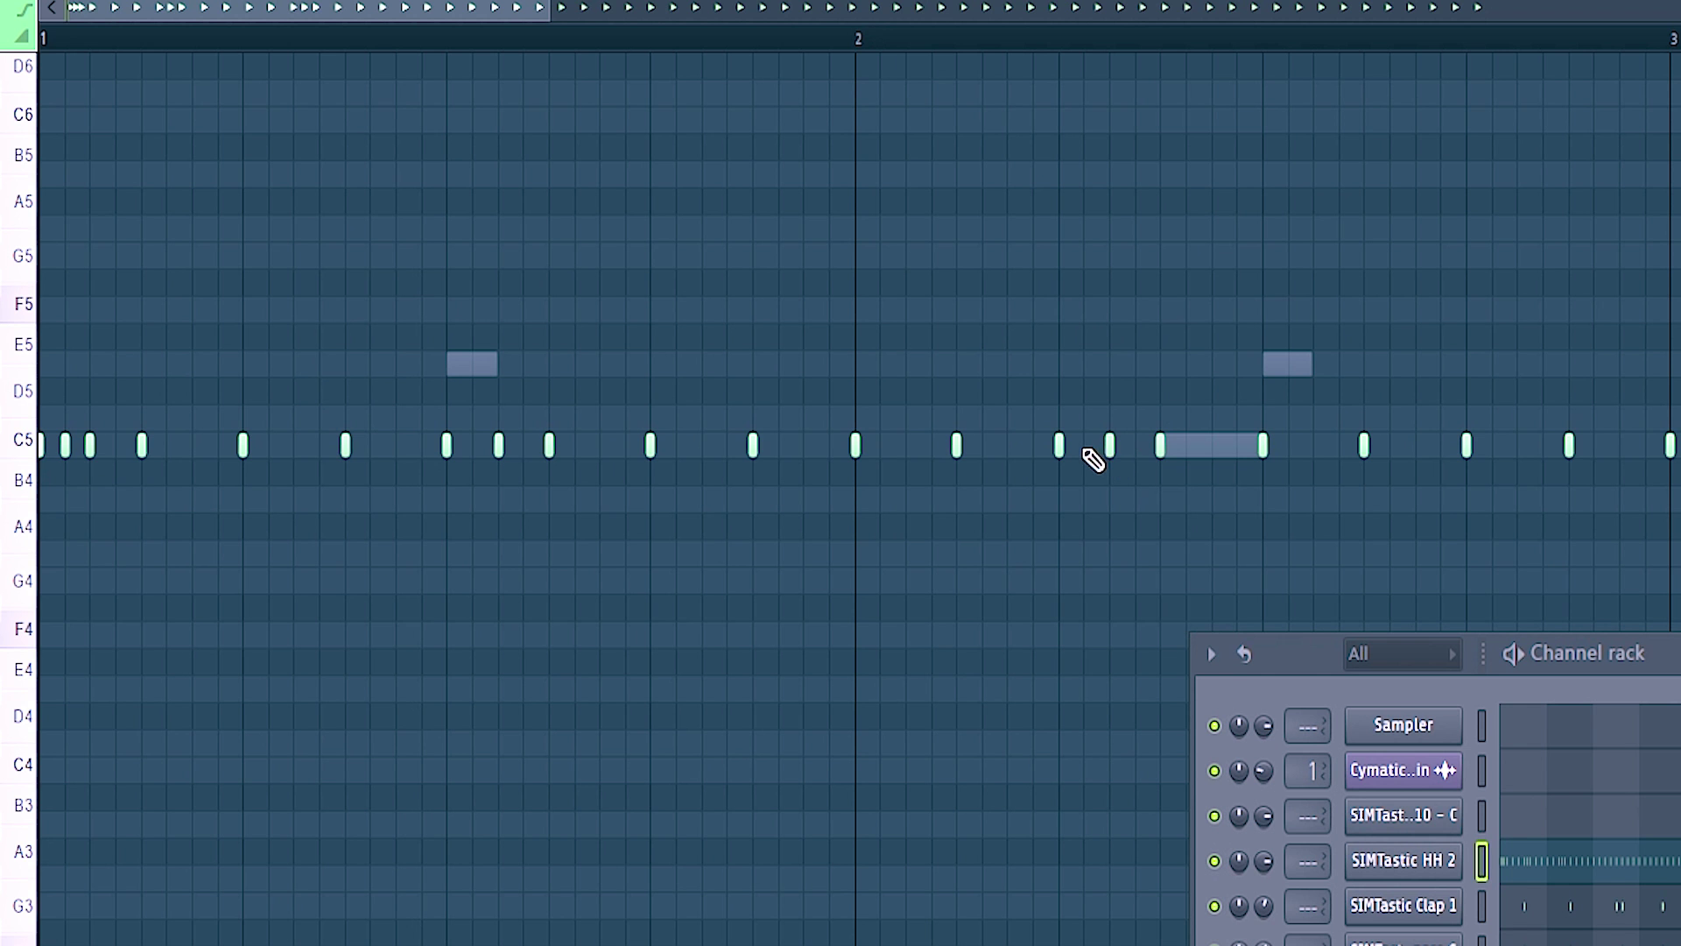
scroll(910, 570, "up", 2)
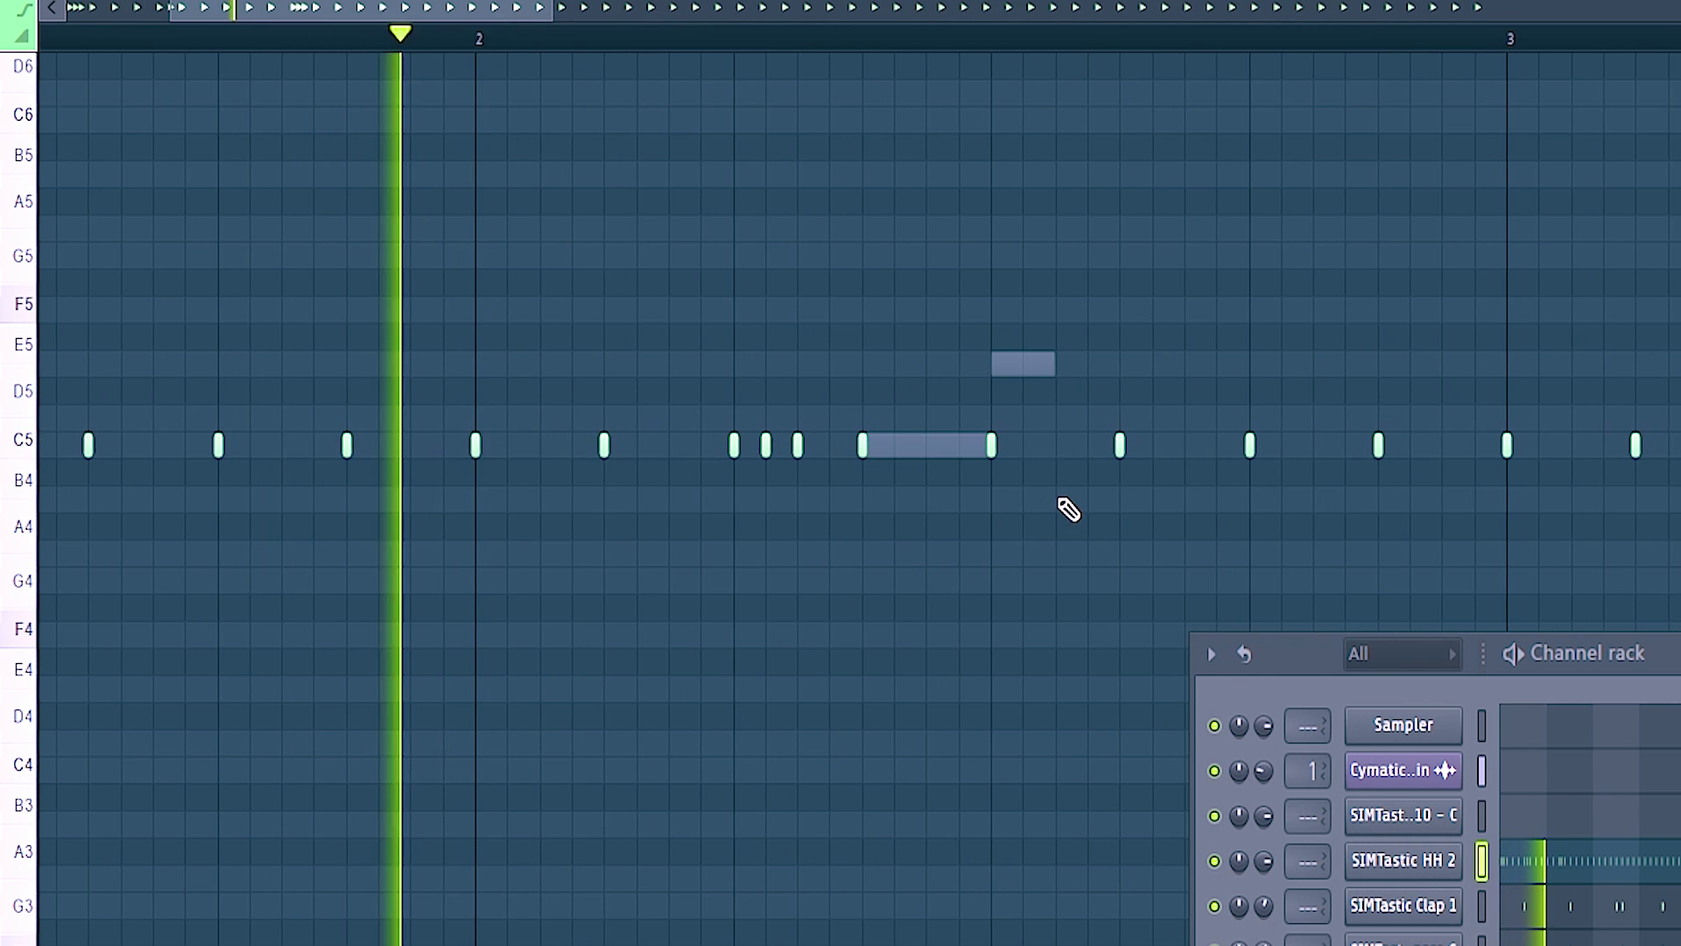
left_click(1051, 447)
Set the piano roll snap to 1/3 beat for triplet hi-hat rolls
left_click(723, 51)
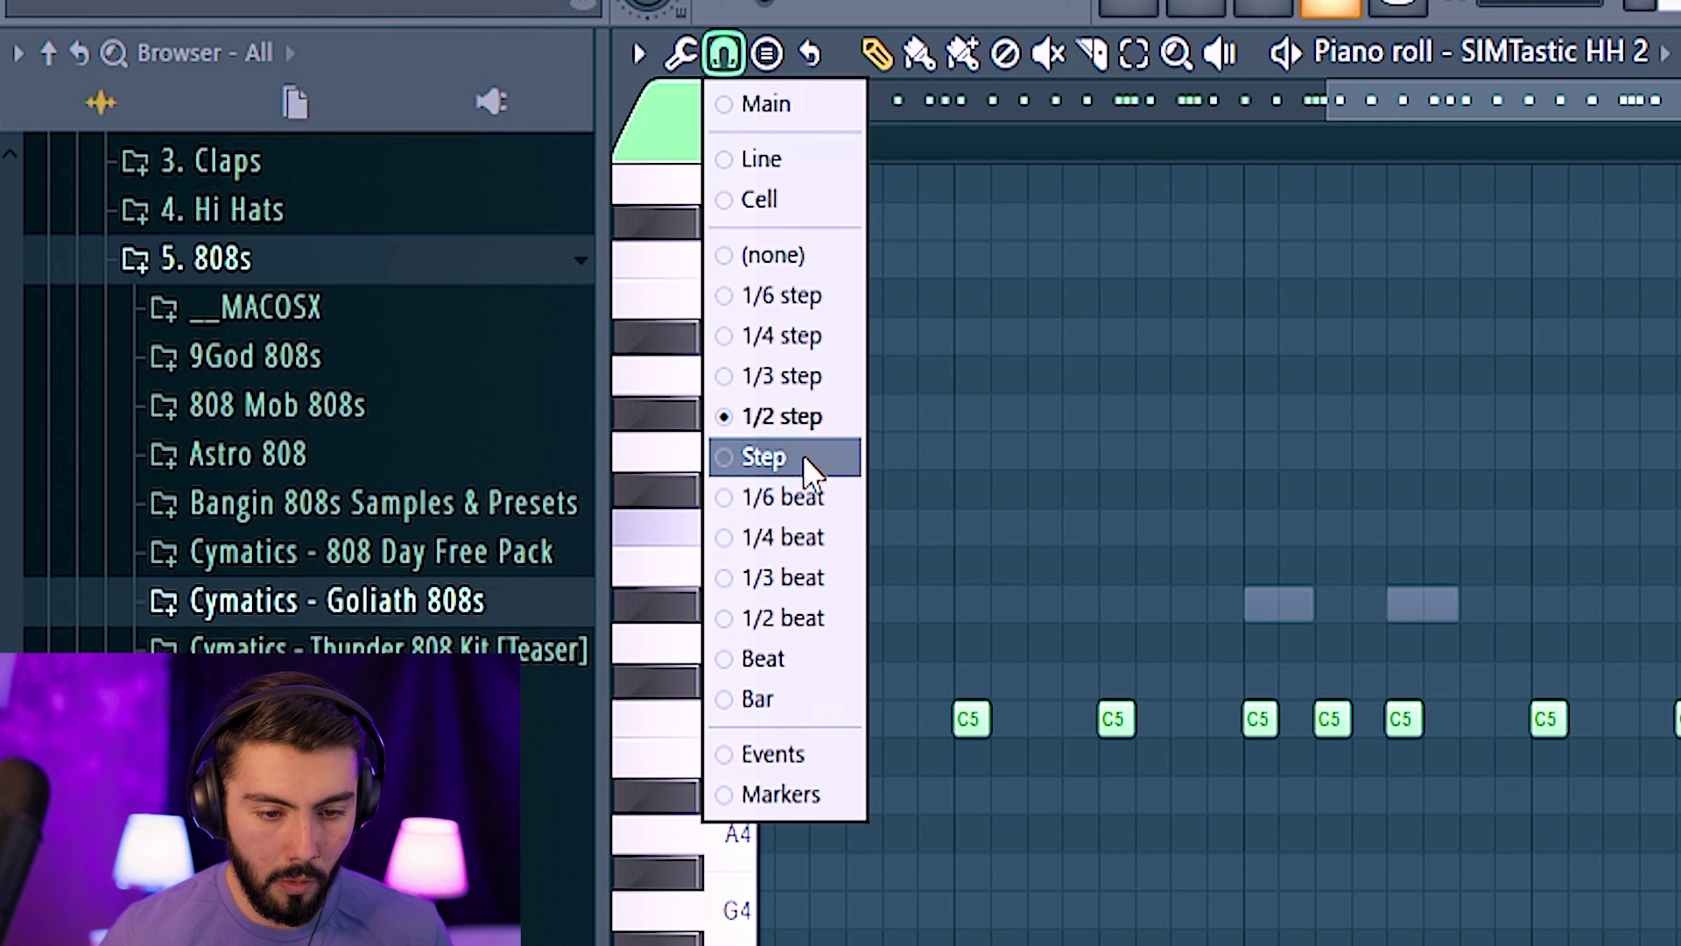
left_click(783, 577)
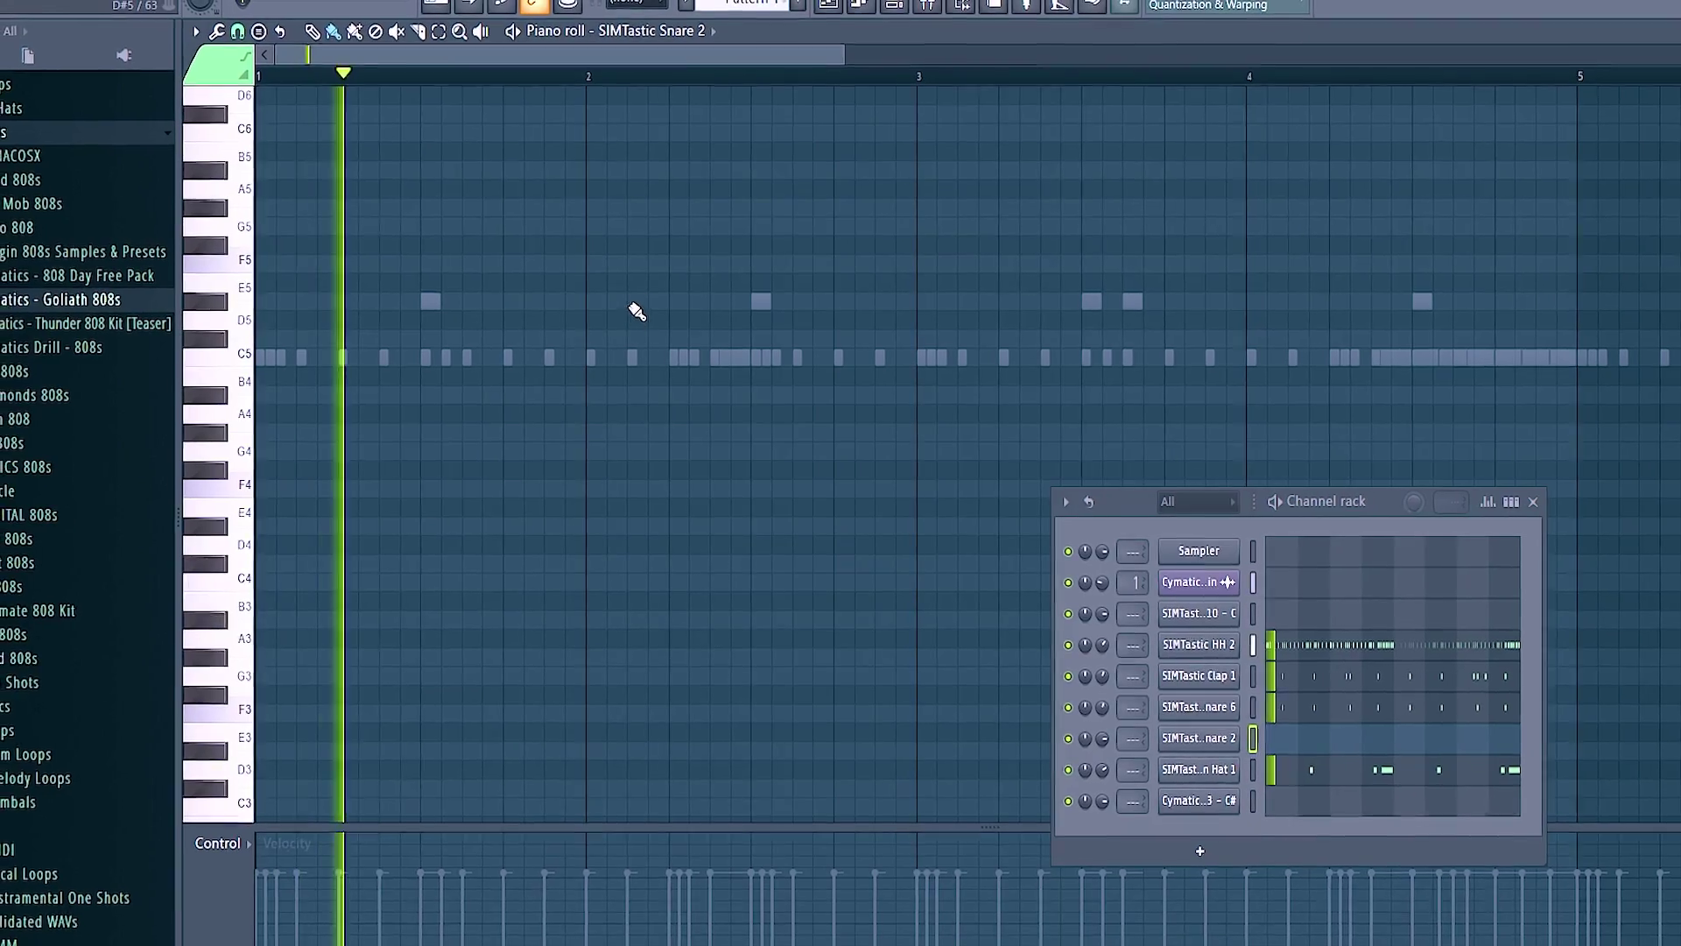
Add D#5 accent notes for SIMTastic Snare 2 shortly after the start of bars 2 and 4
left_click(641, 306)
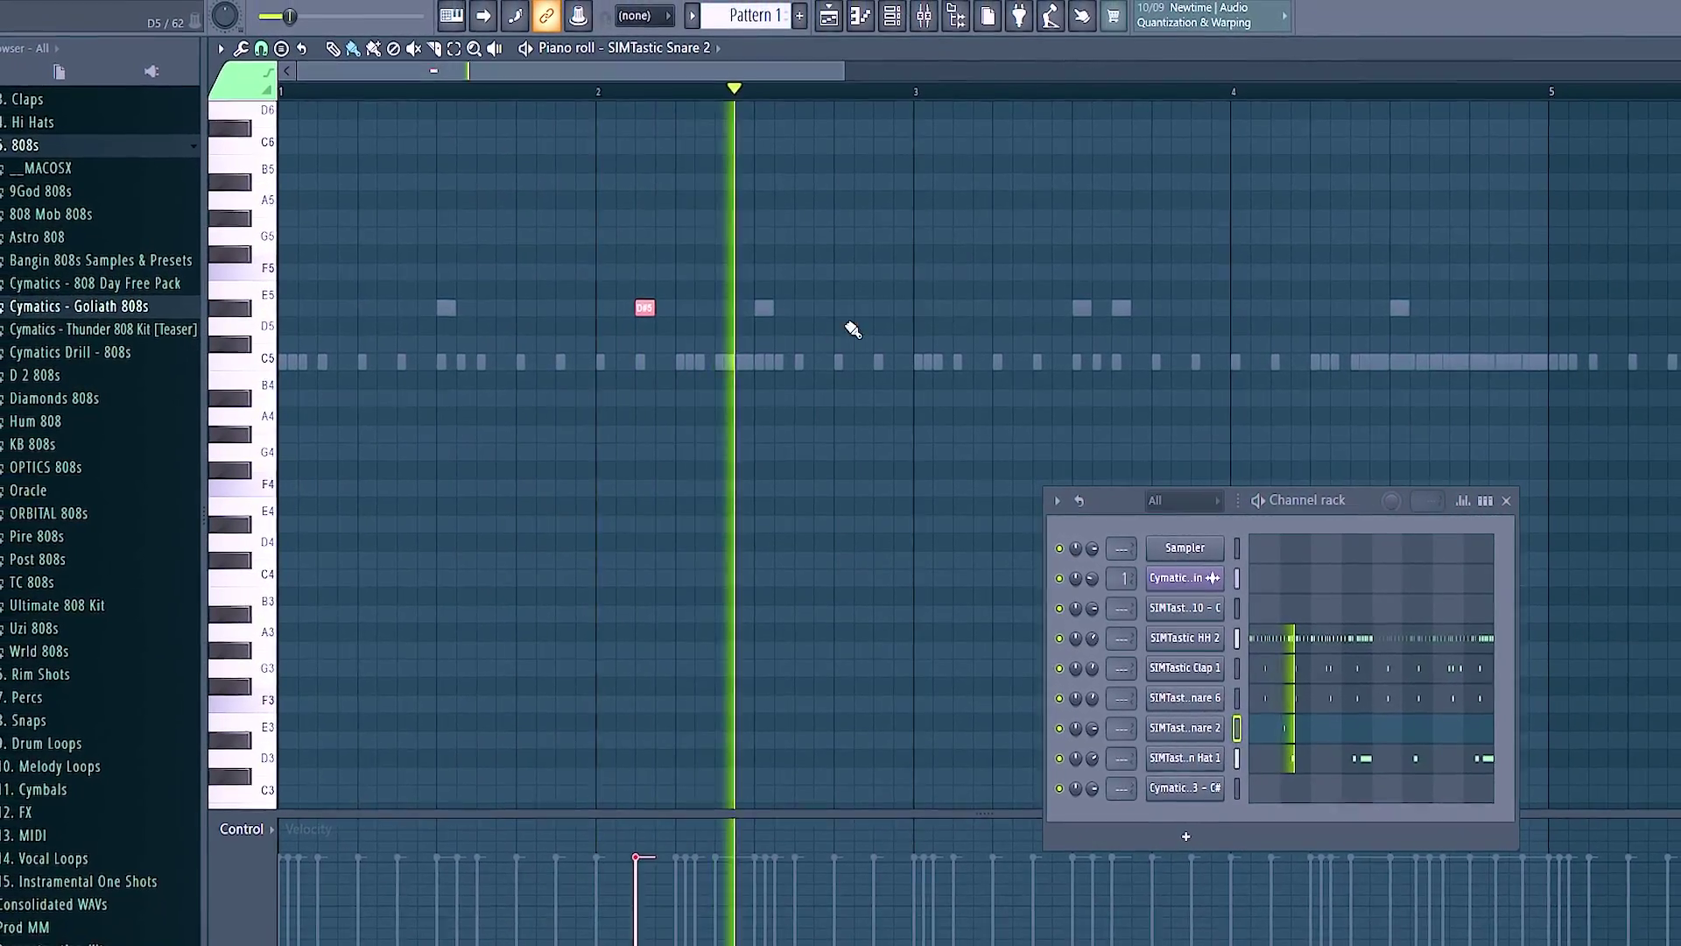
left_click(1265, 312)
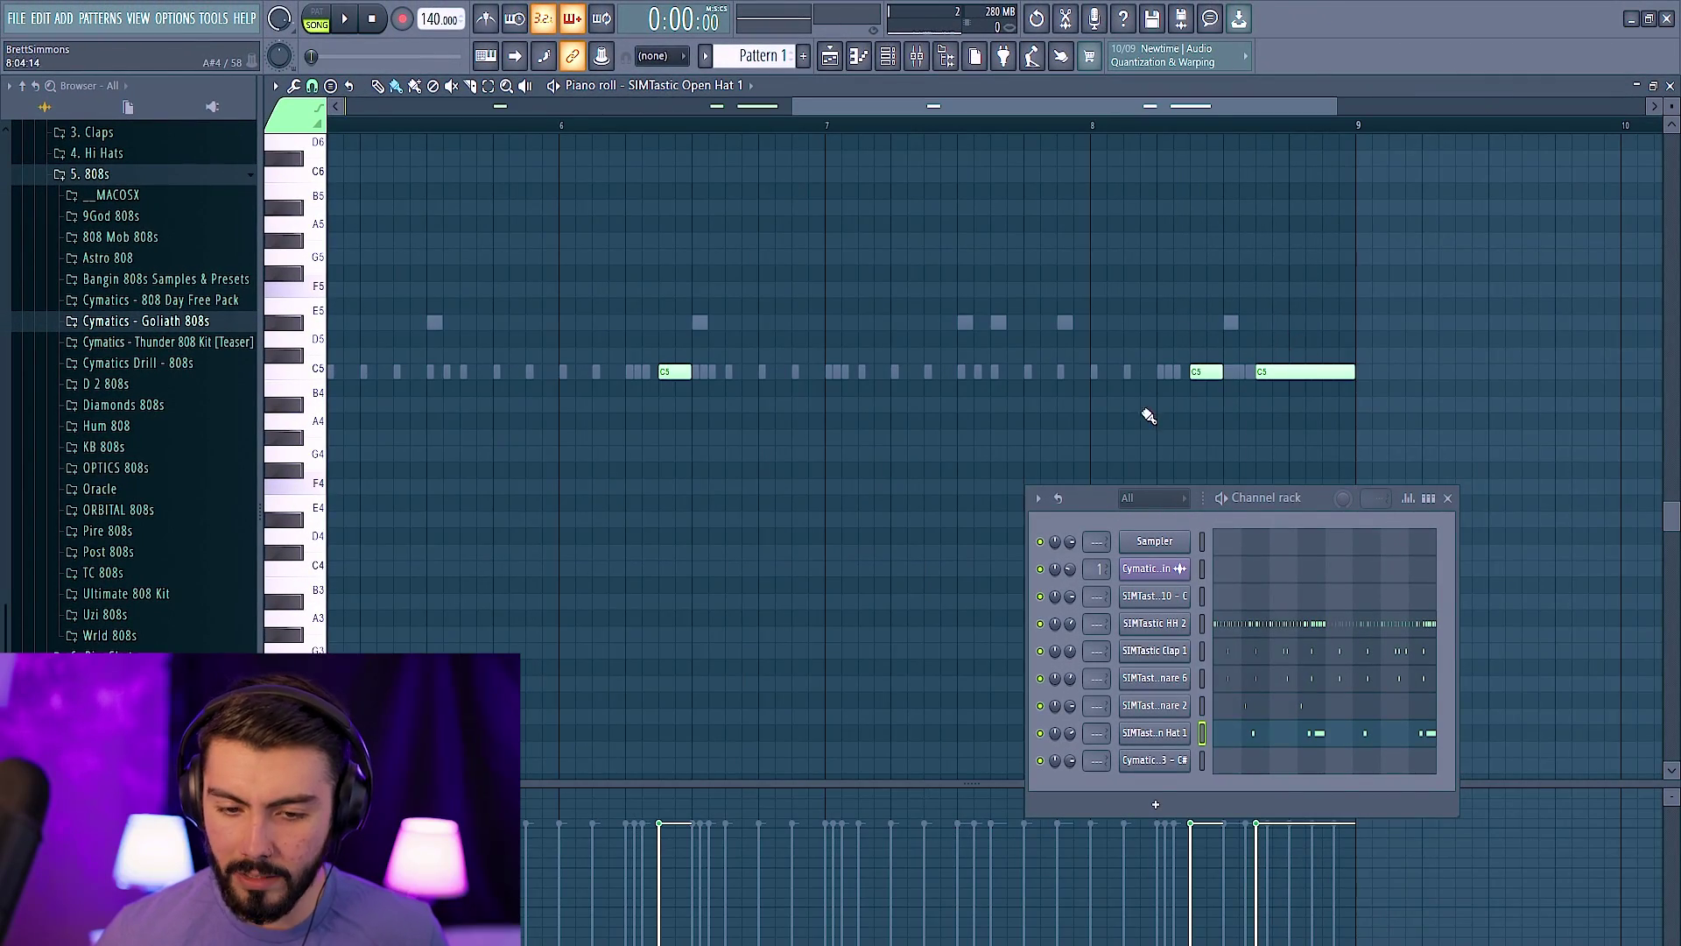
Delete the long C5 note at the end of bar 8 in the SIMTastic Open Hat 1 pattern
scroll(1213, 387, "down", 3)
scroll(792, 394, "up", 3)
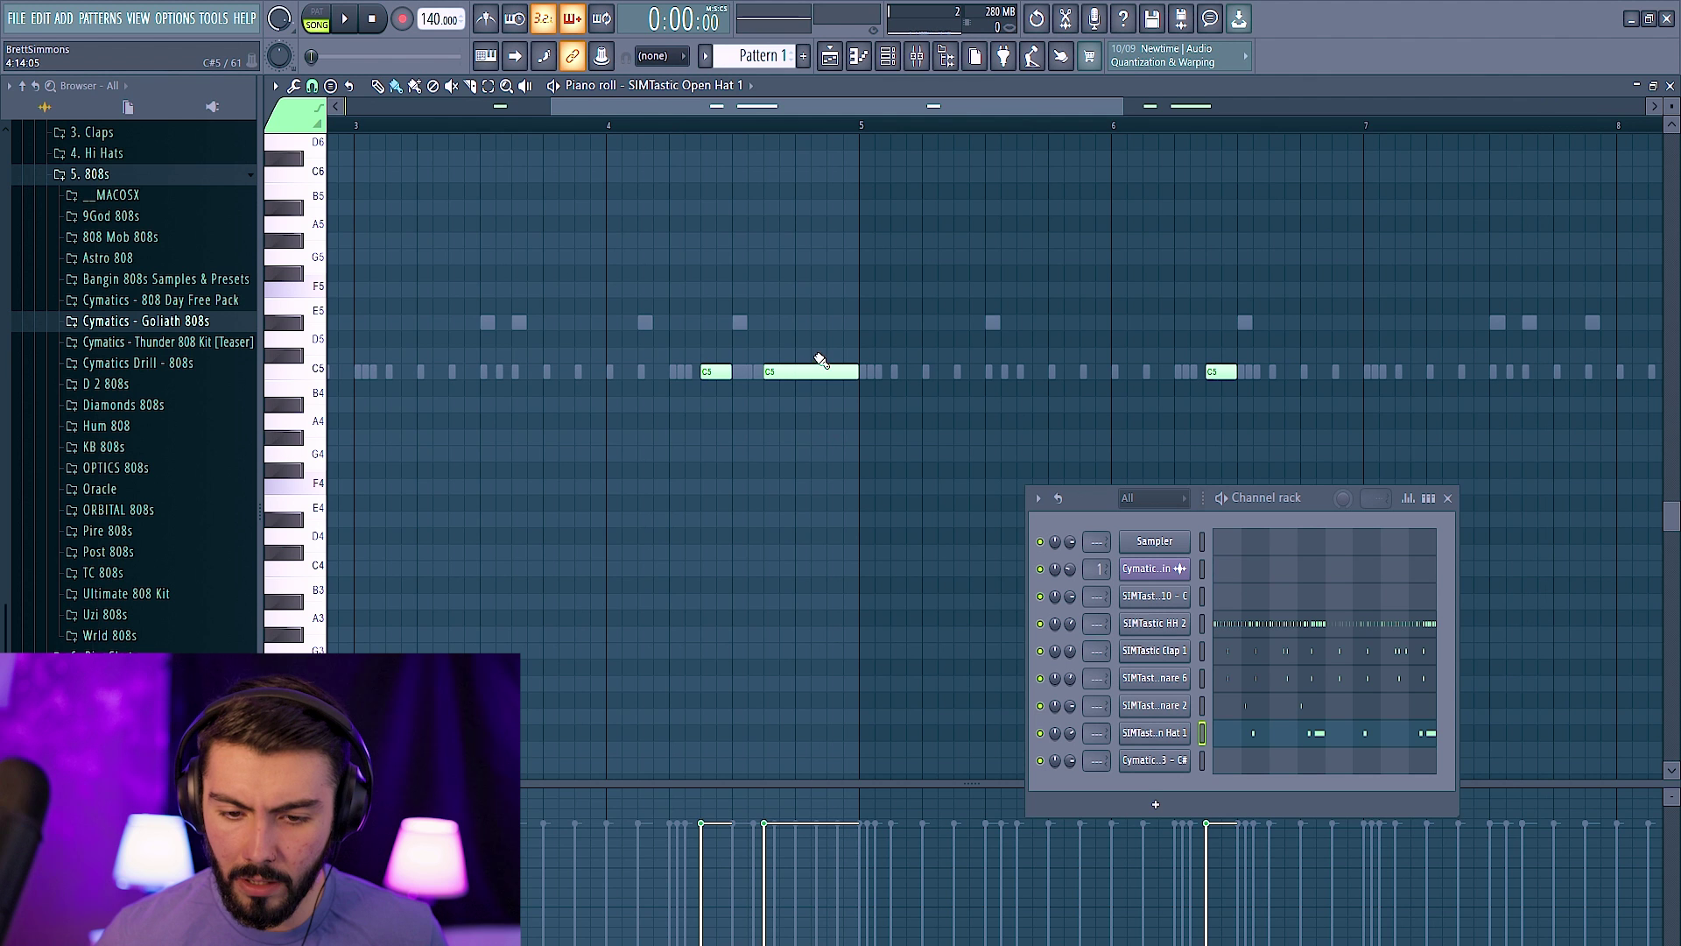
scroll(1069, 386, "down", 3)
scroll(736, 420, "up", 2)
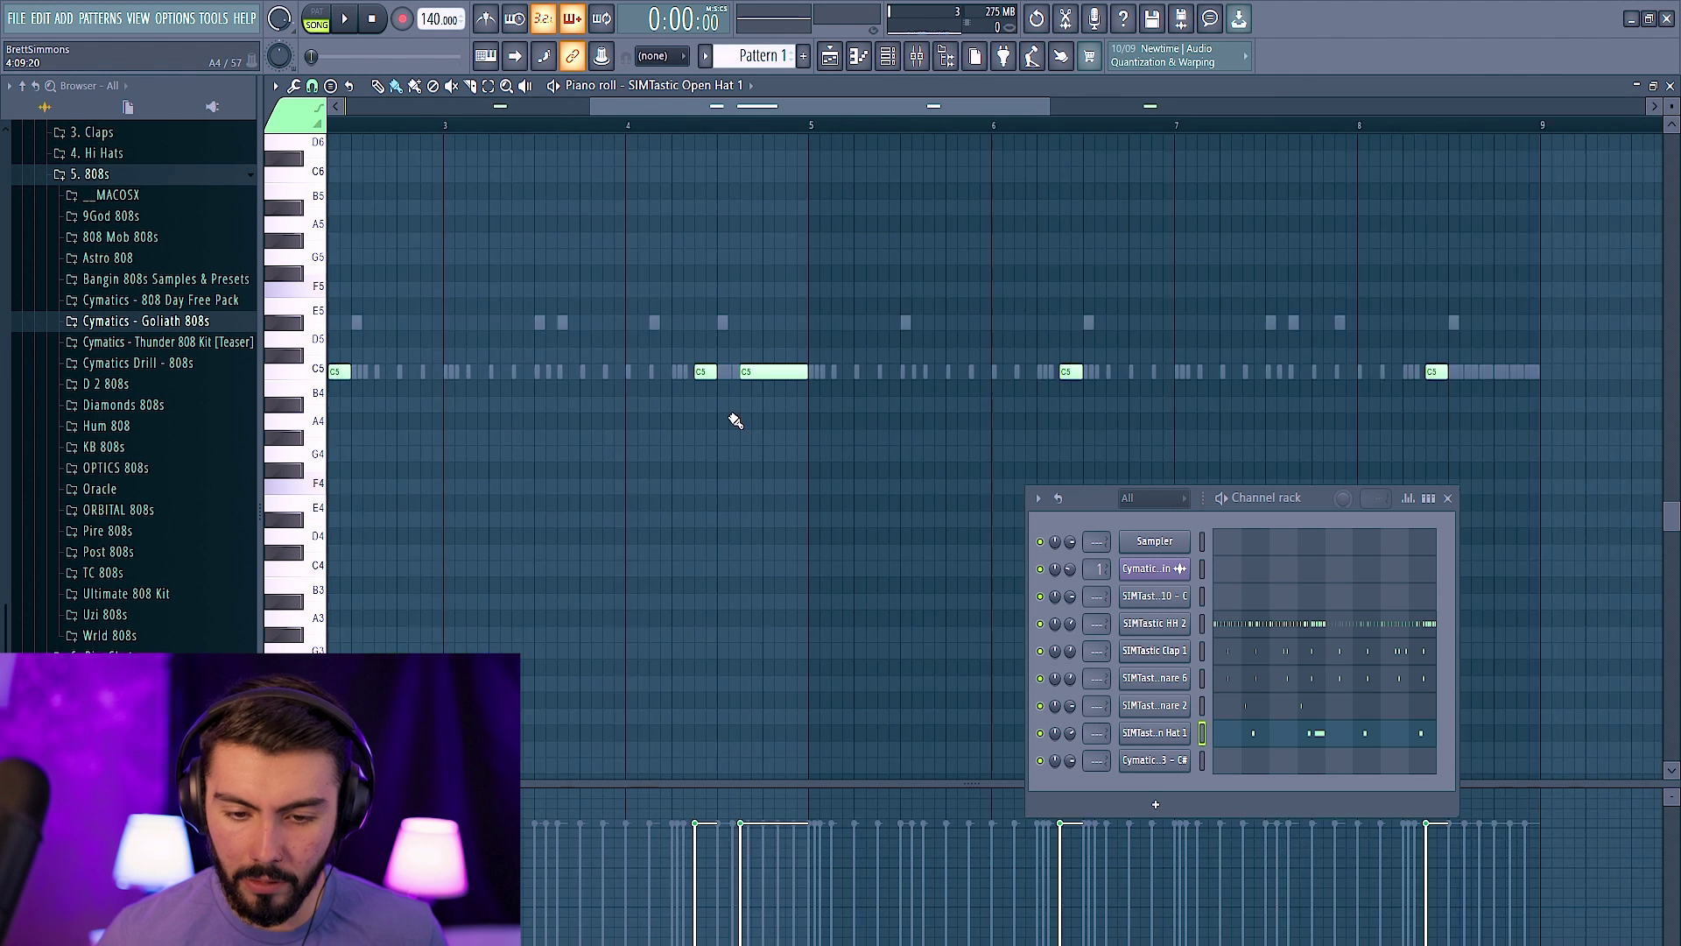
Clear the triplet C5 roll from the second half of bar 4 in the SIMTastic HH 2 pattern
left_click(1259, 627)
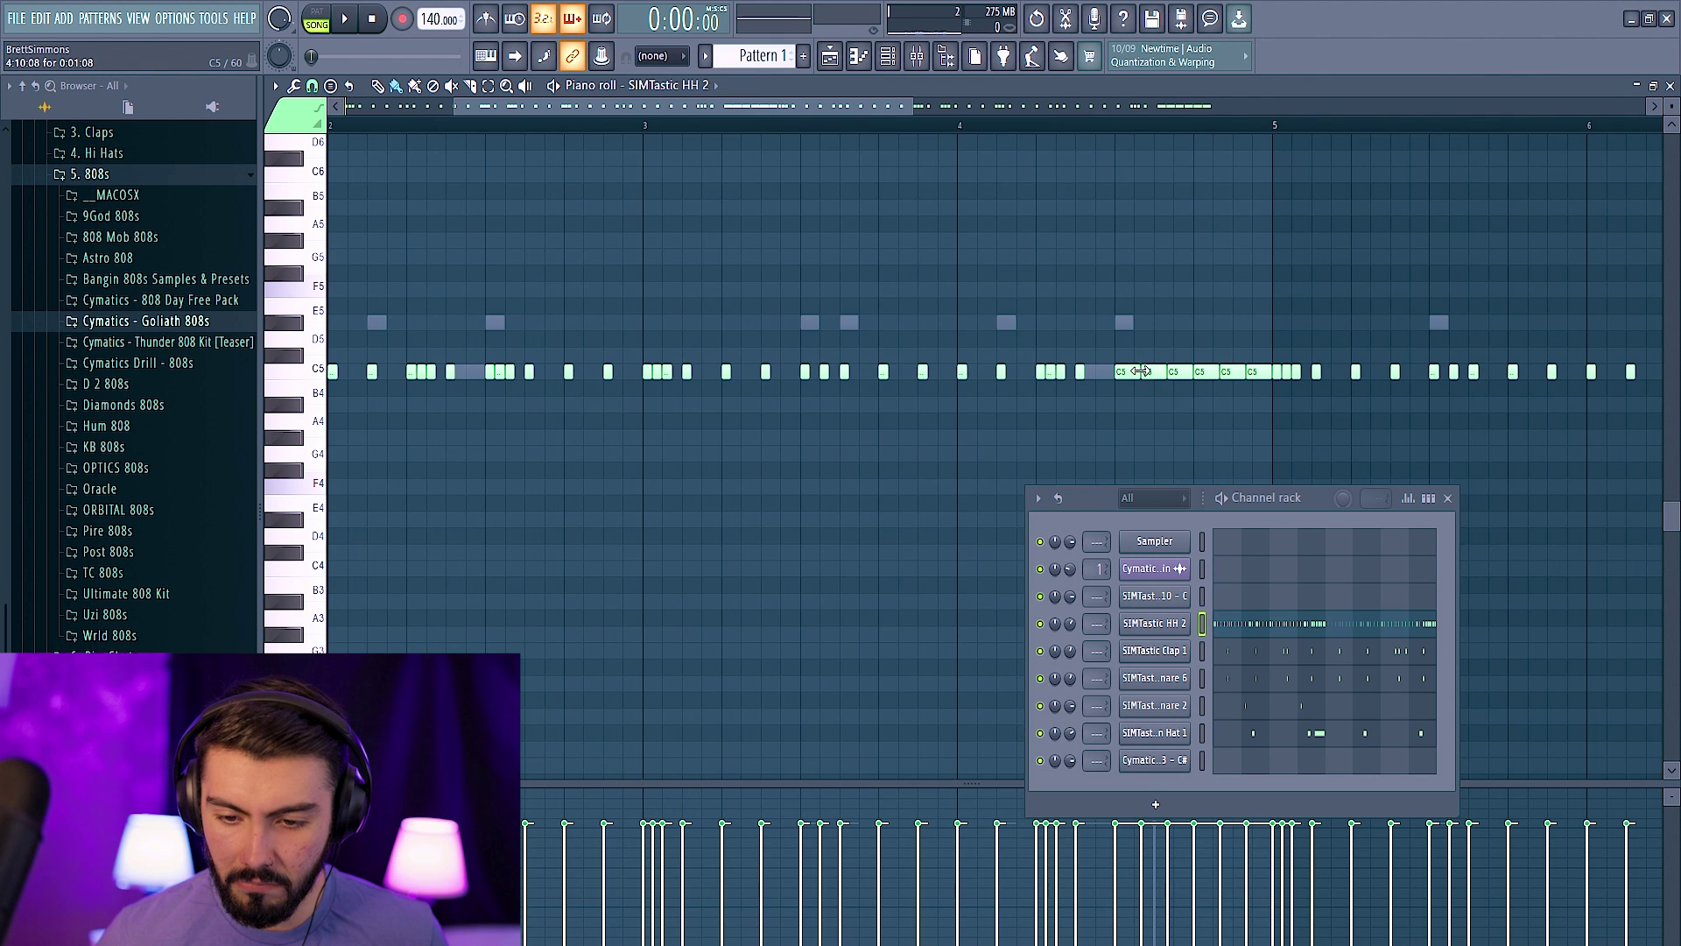
left_click_drag(1141, 372, 1239, 370)
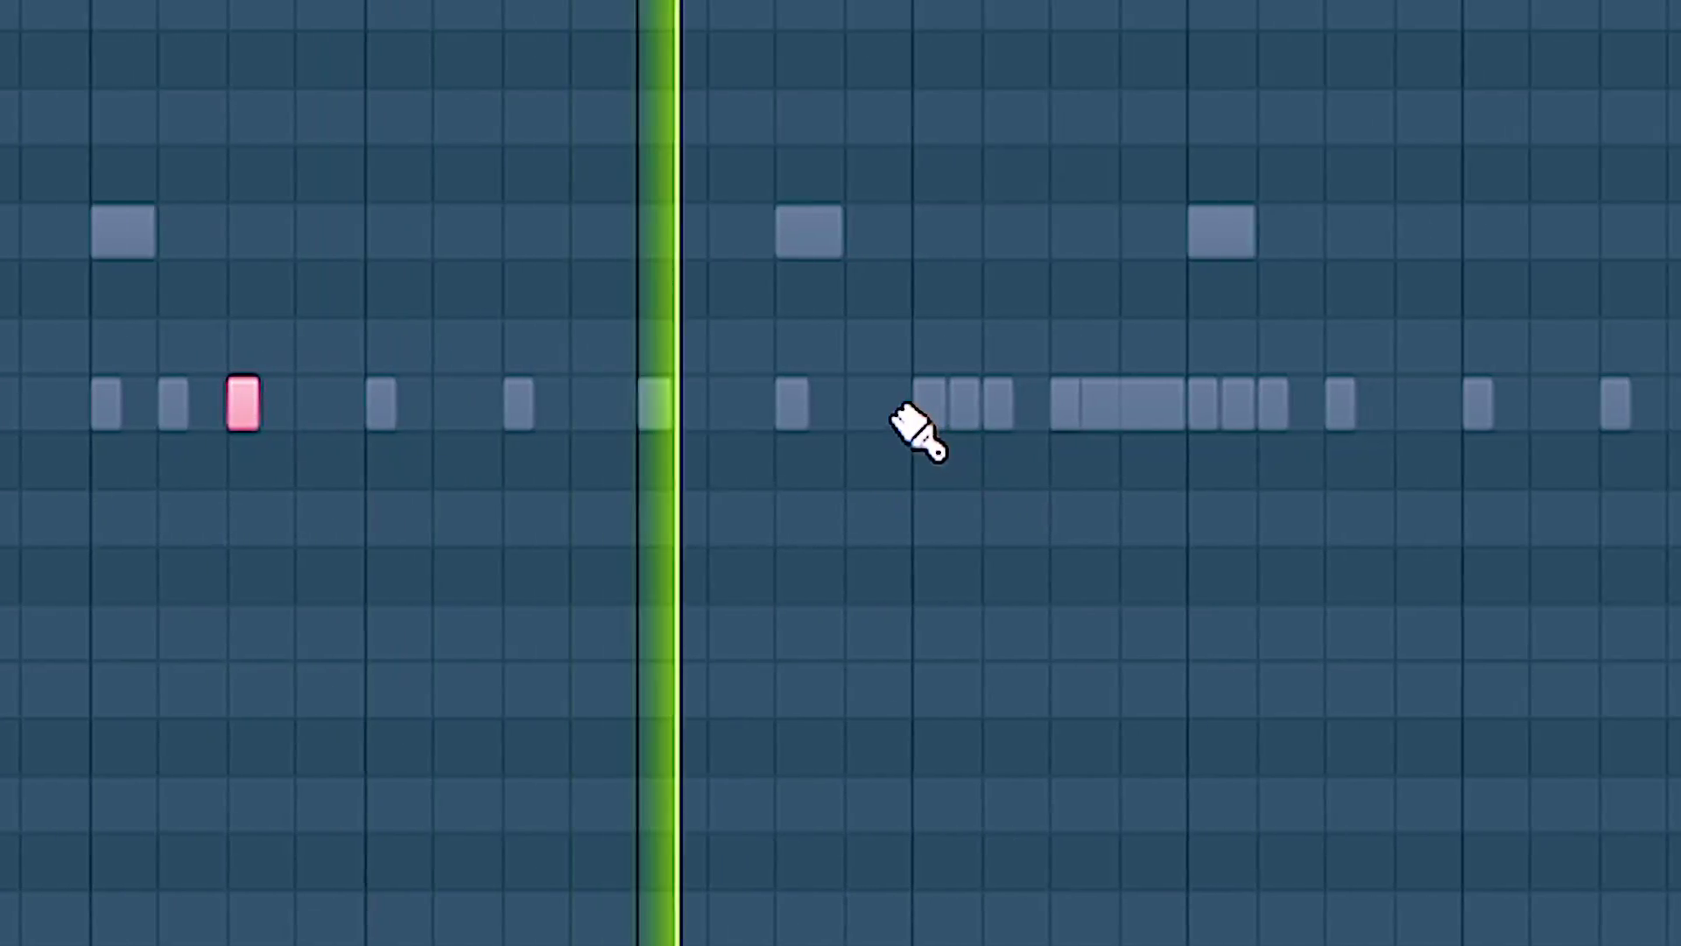
Paint the C5 kick pattern across eight bars, including hits on beat two of bar 2 and just after beat three of bar 4
left_click(911, 412)
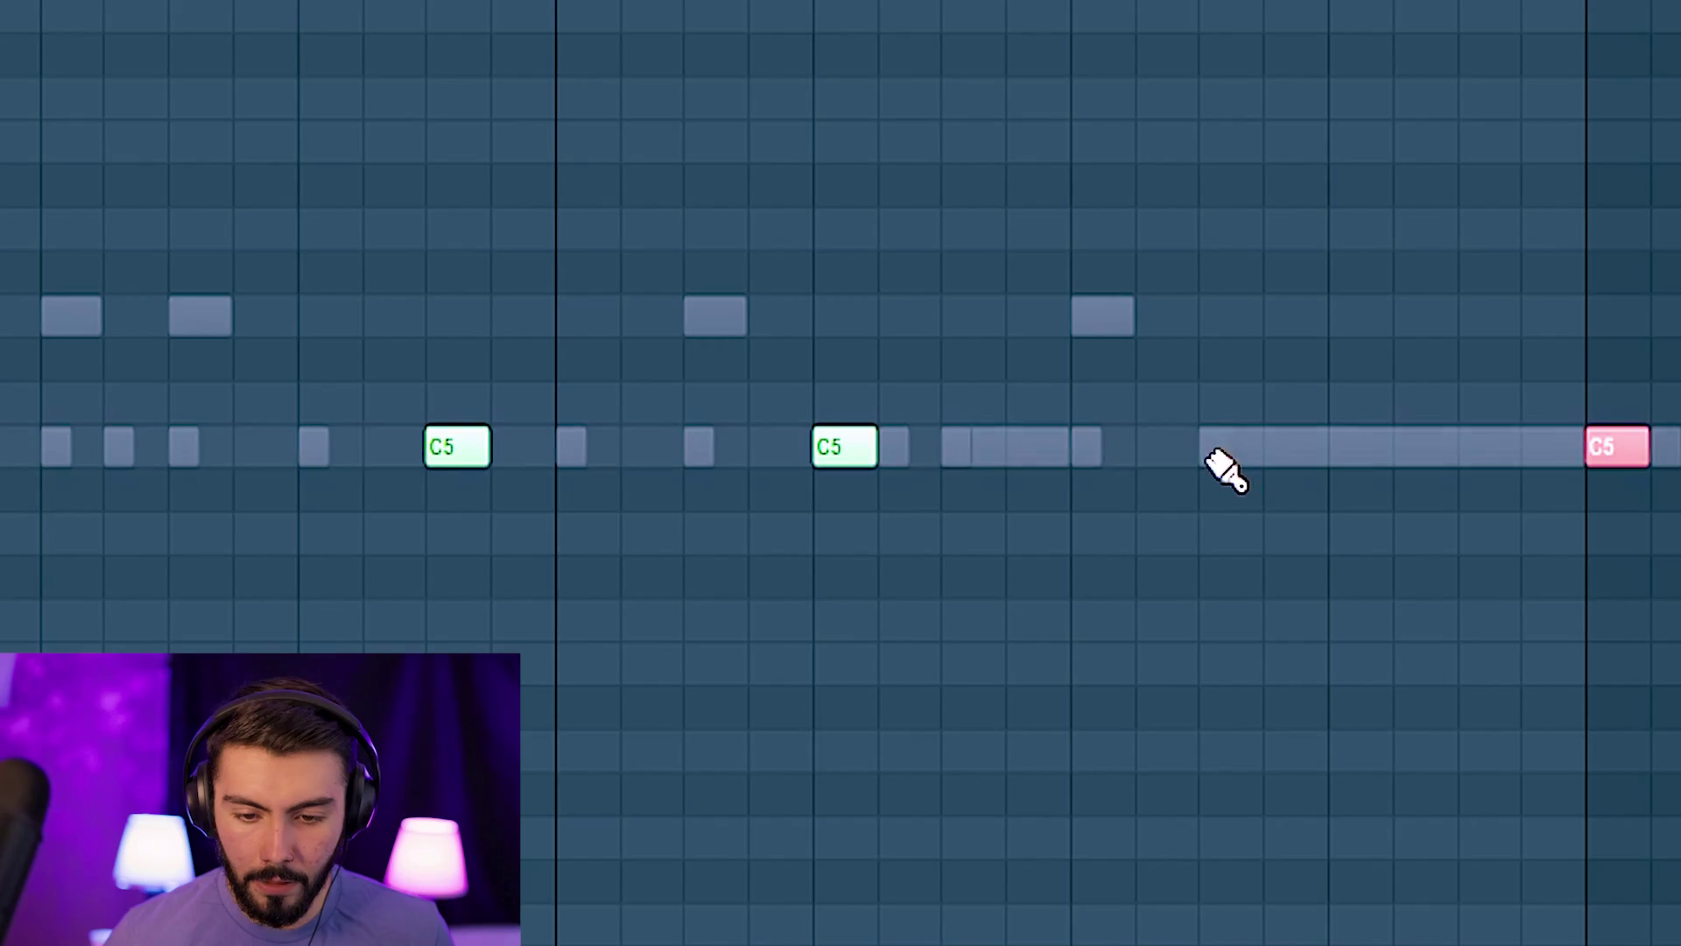
left_click(1217, 451)
scroll(1174, 626, "down", 3)
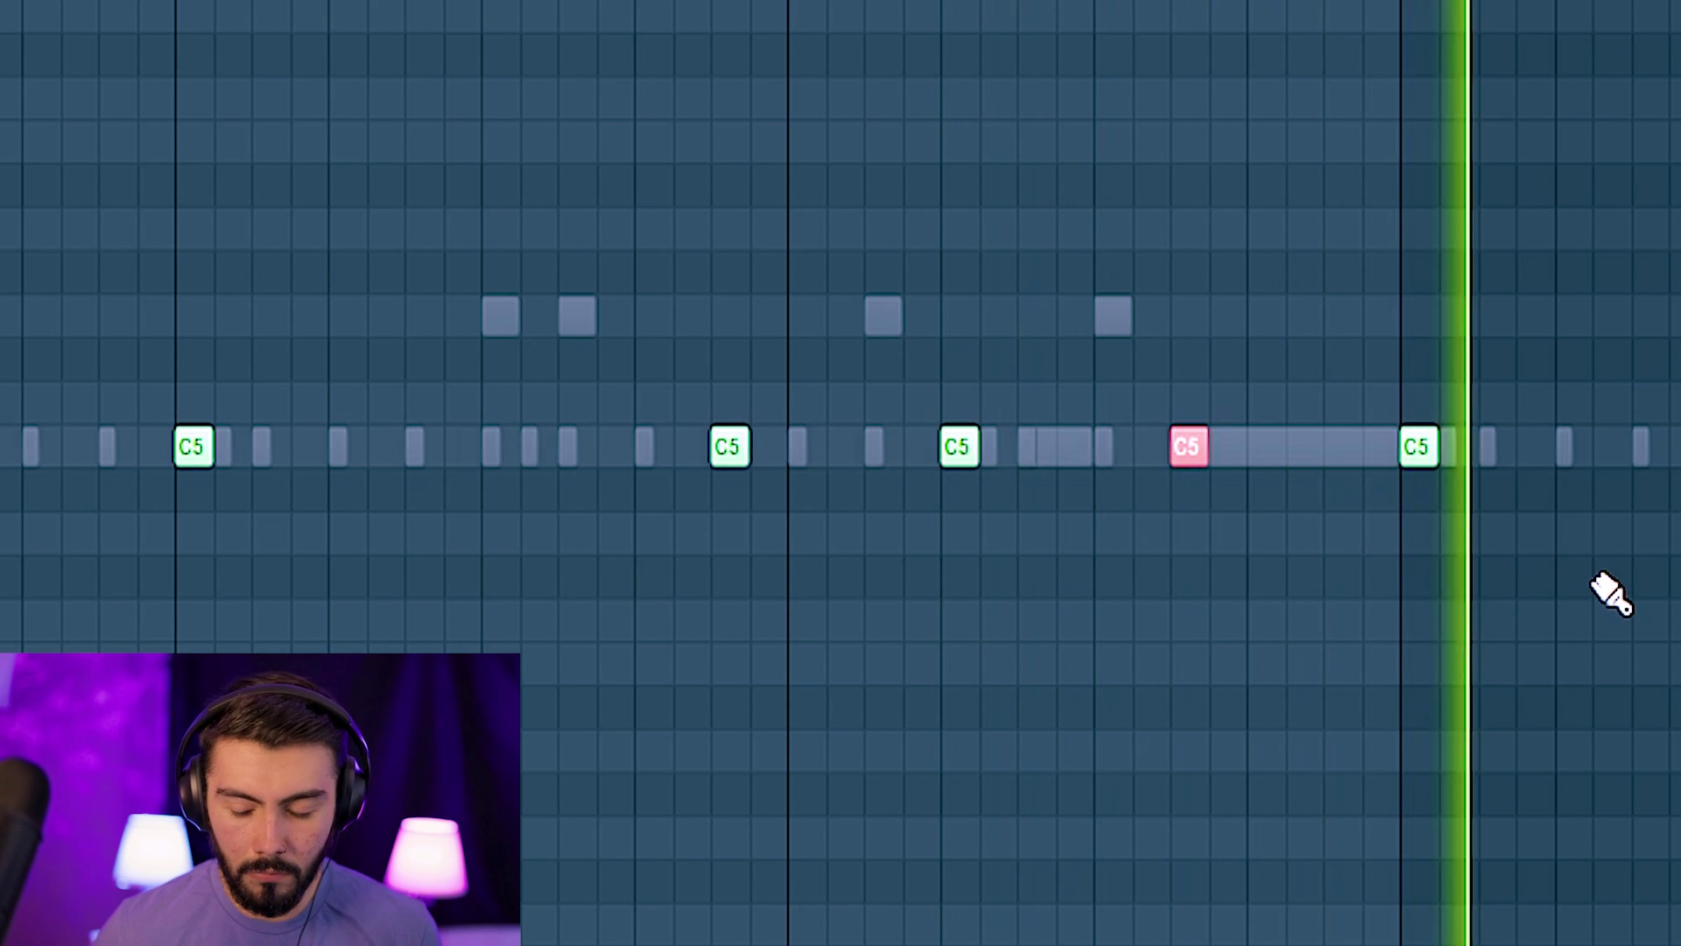
scroll(1594, 570, "down", 3)
scroll(1606, 593, "up", 4)
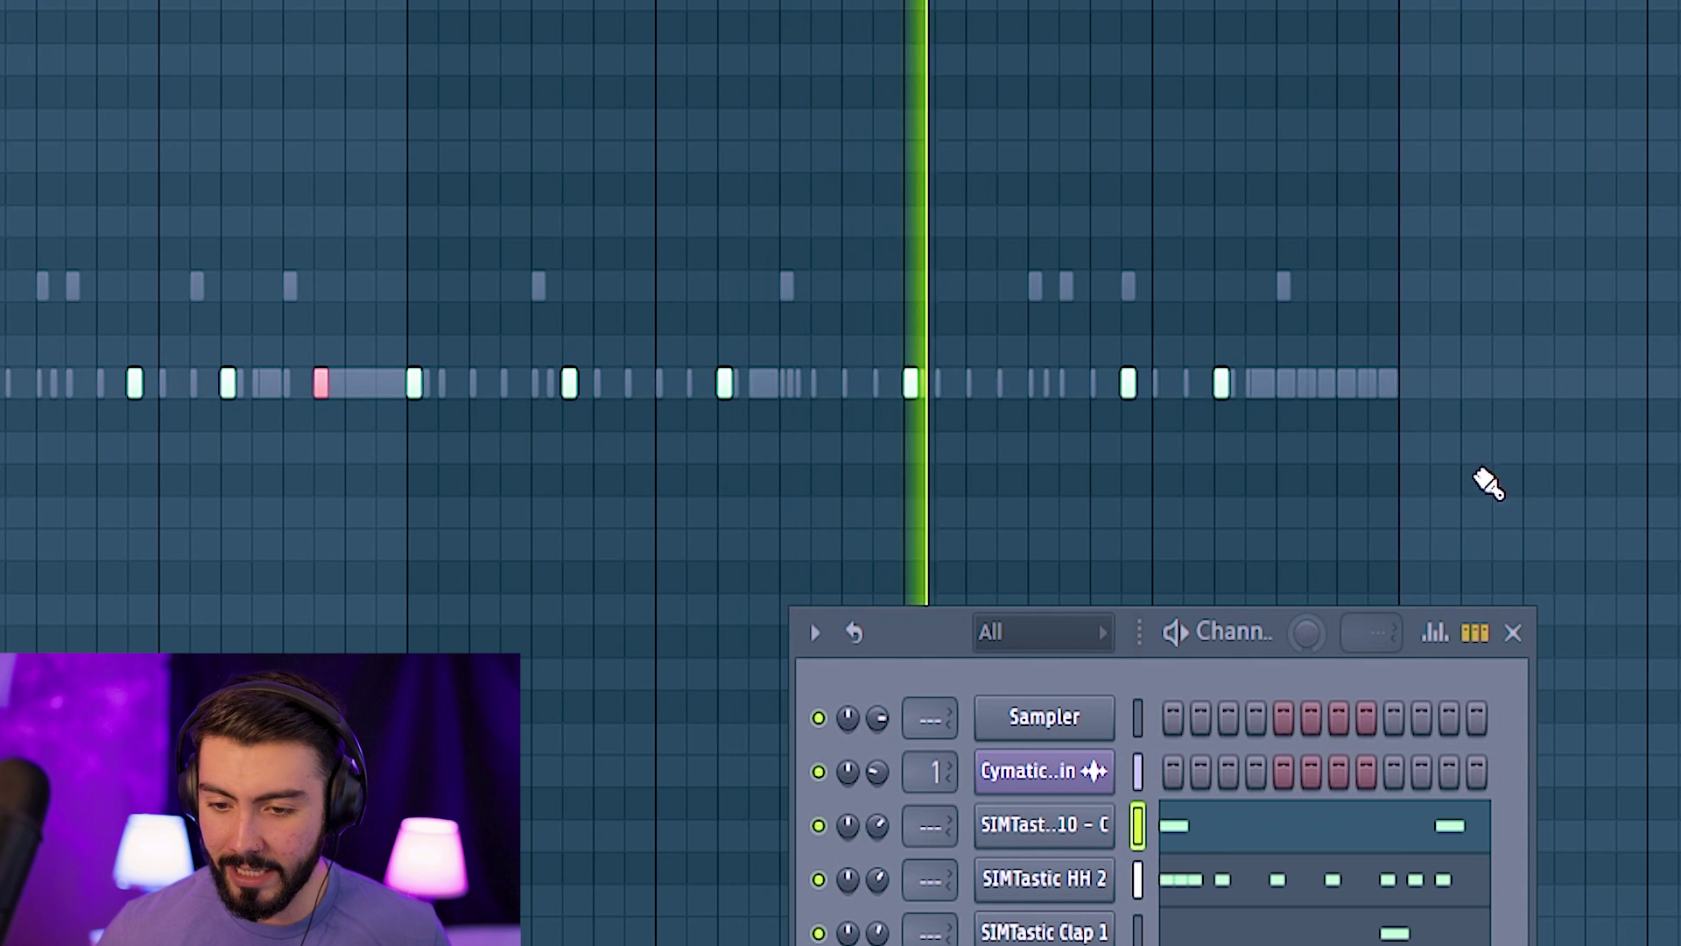
scroll(1088, 338, "up", 3)
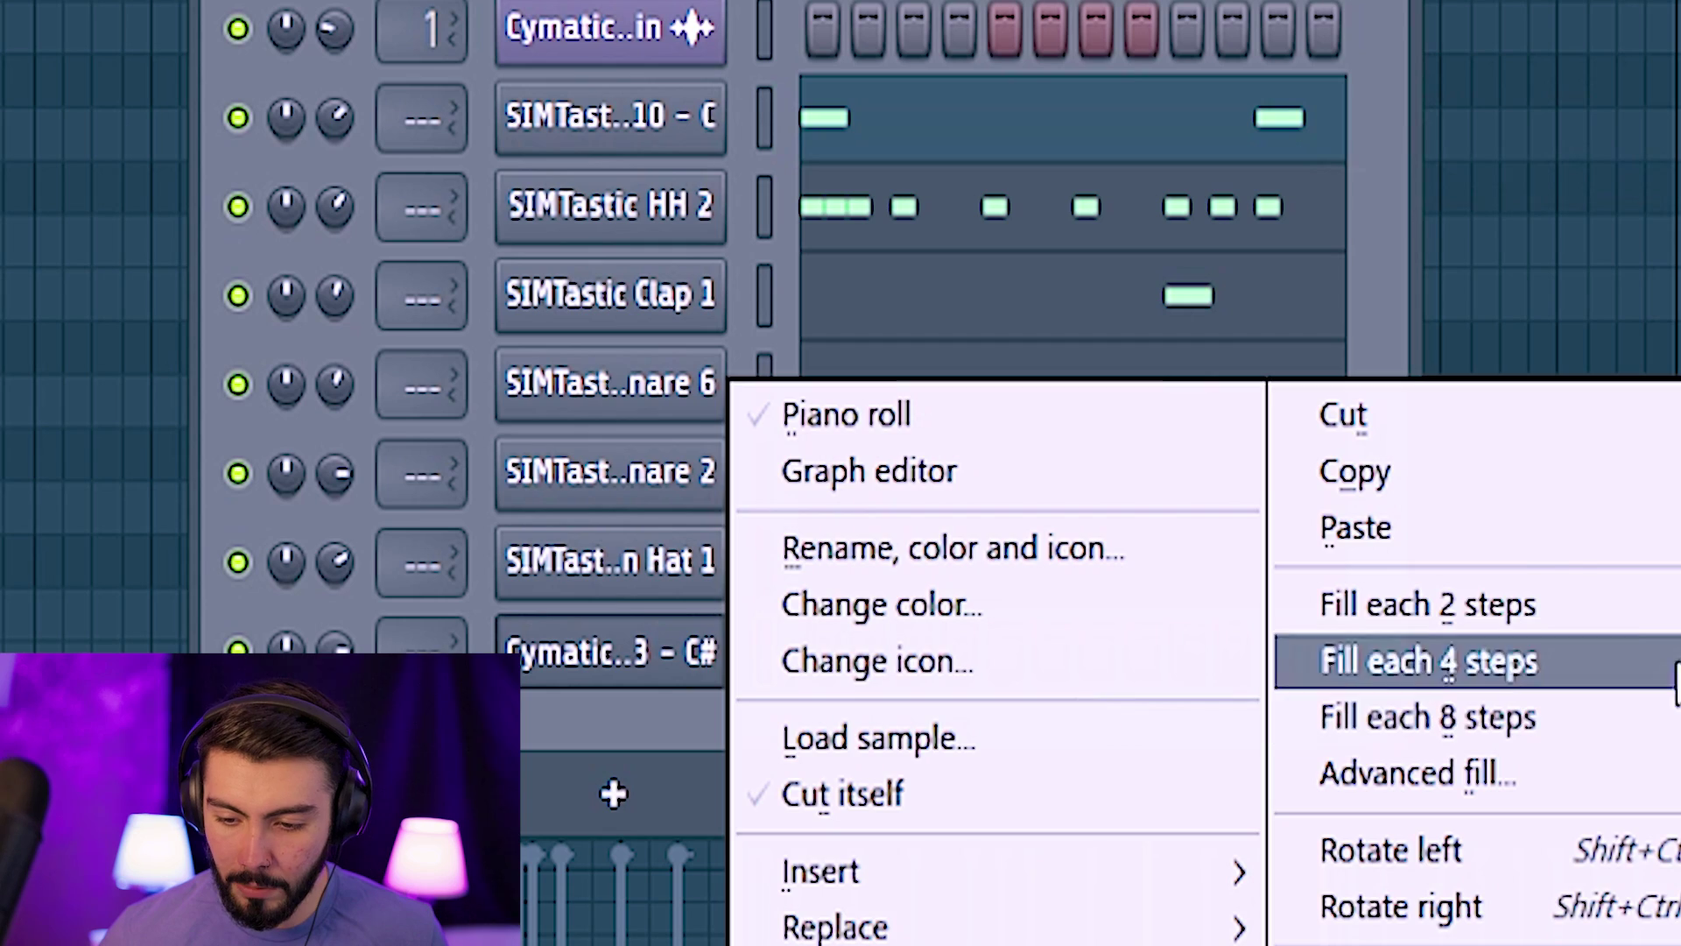
Build the 808 line on the kick rhythm with F5, C#5, G#5 and D#5 notes, adding high C#7 and C7 accents late in bar 4
left_click(1521, 552)
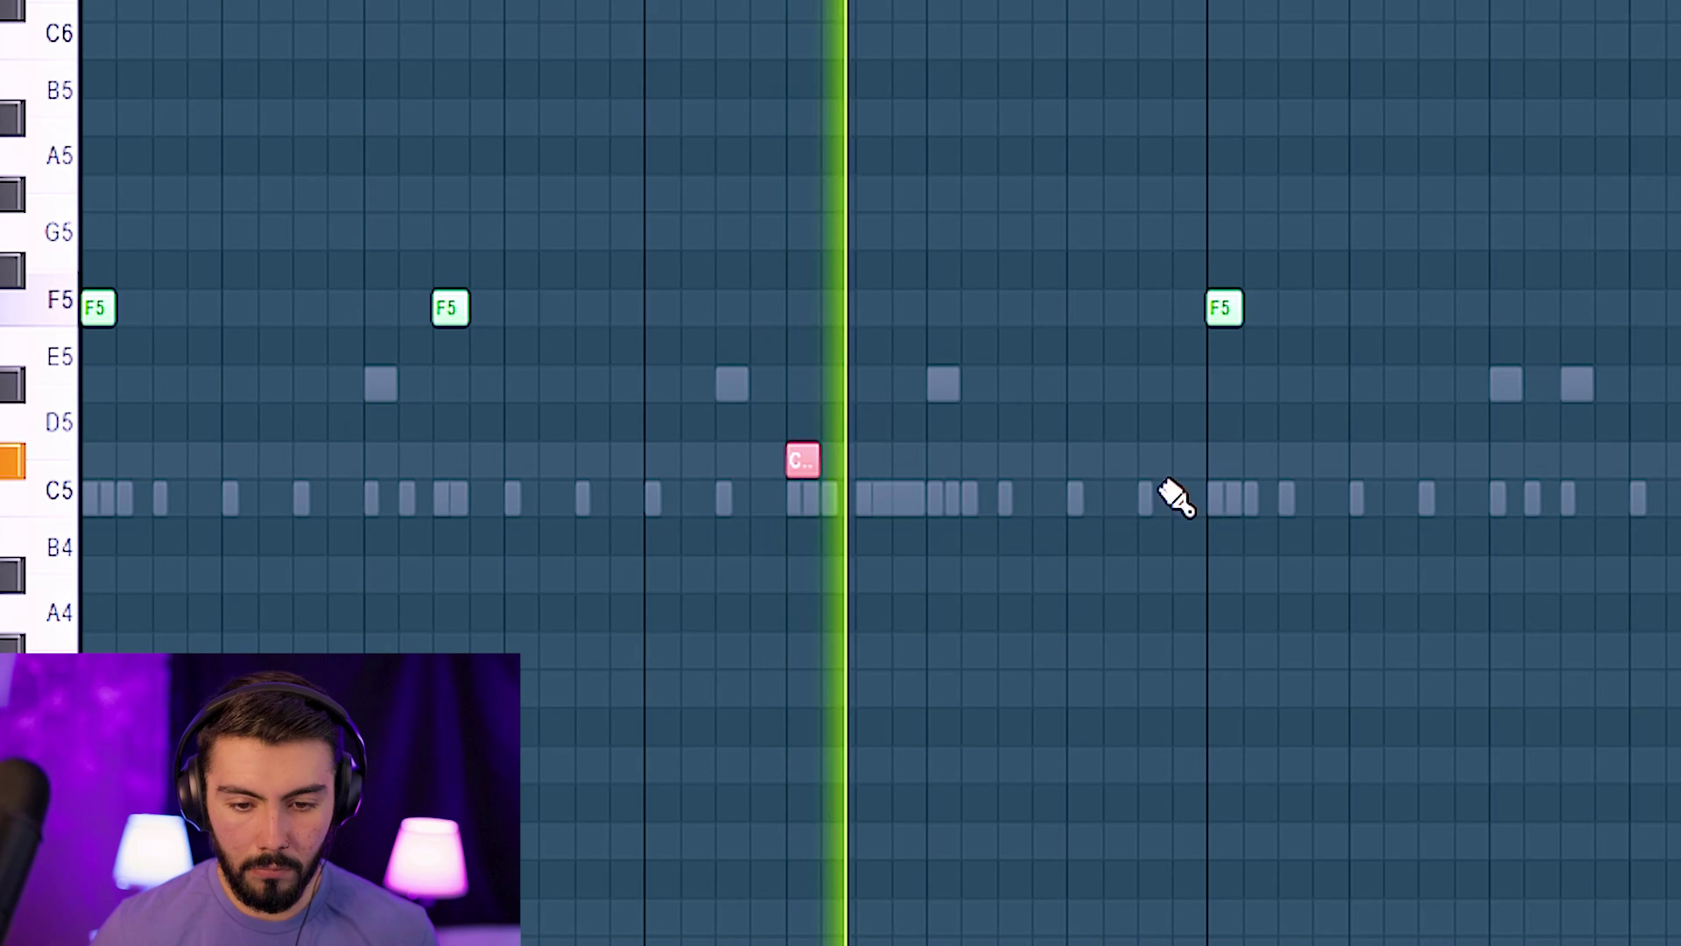
left_click(1013, 460)
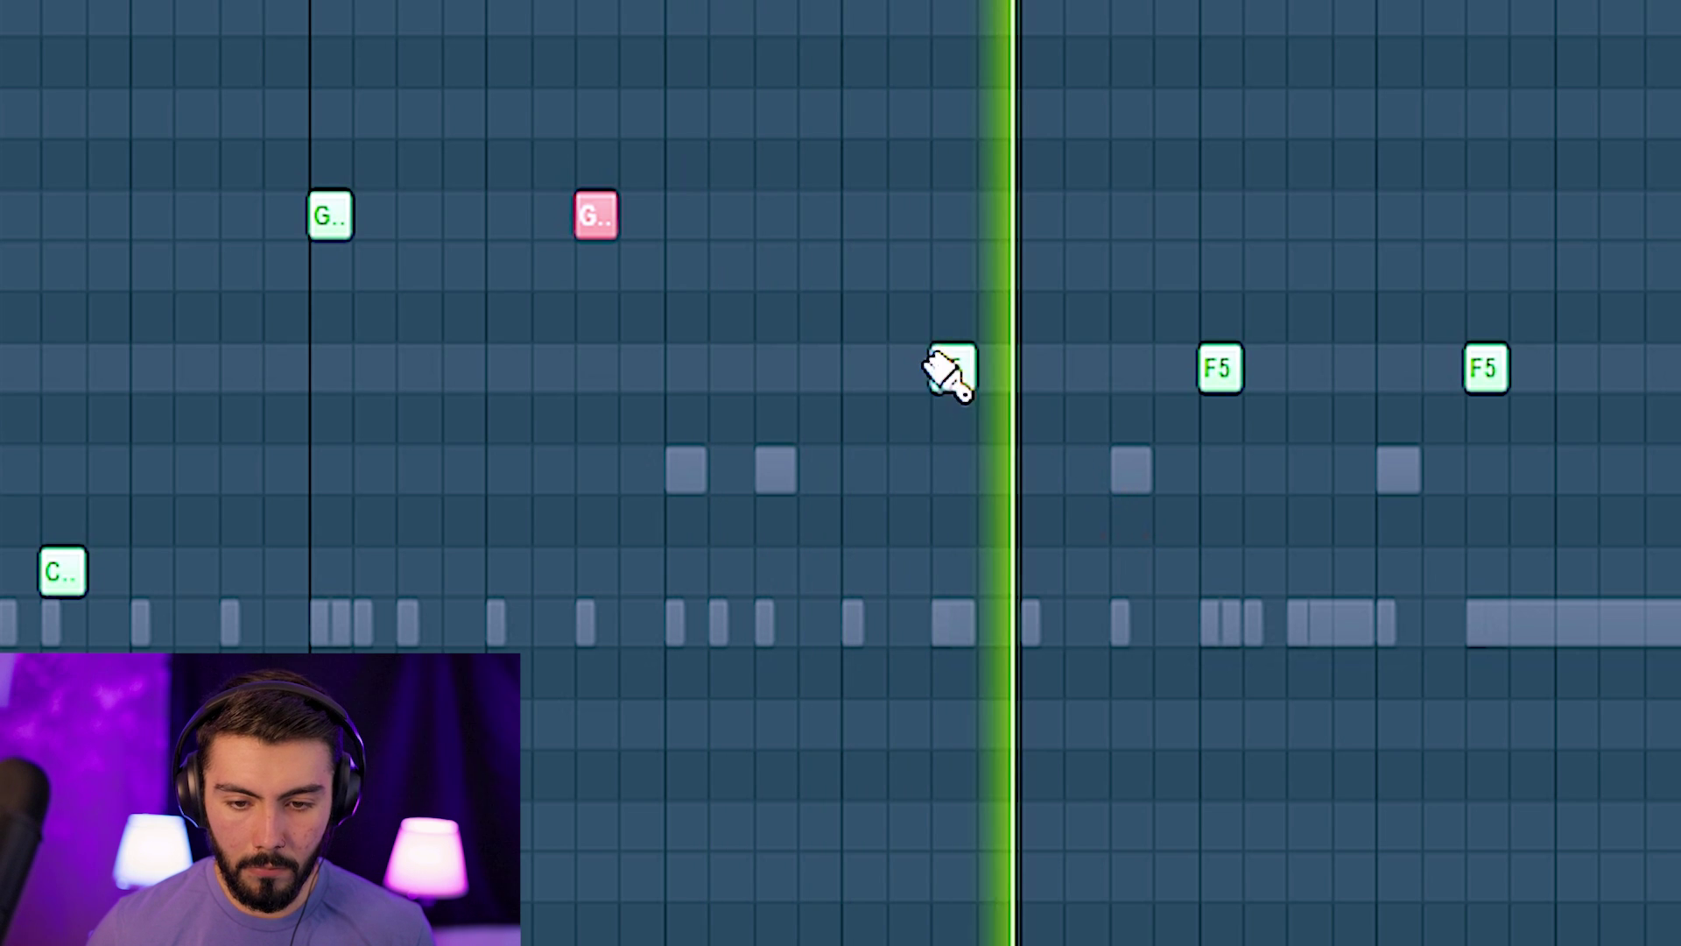
left_click(943, 374)
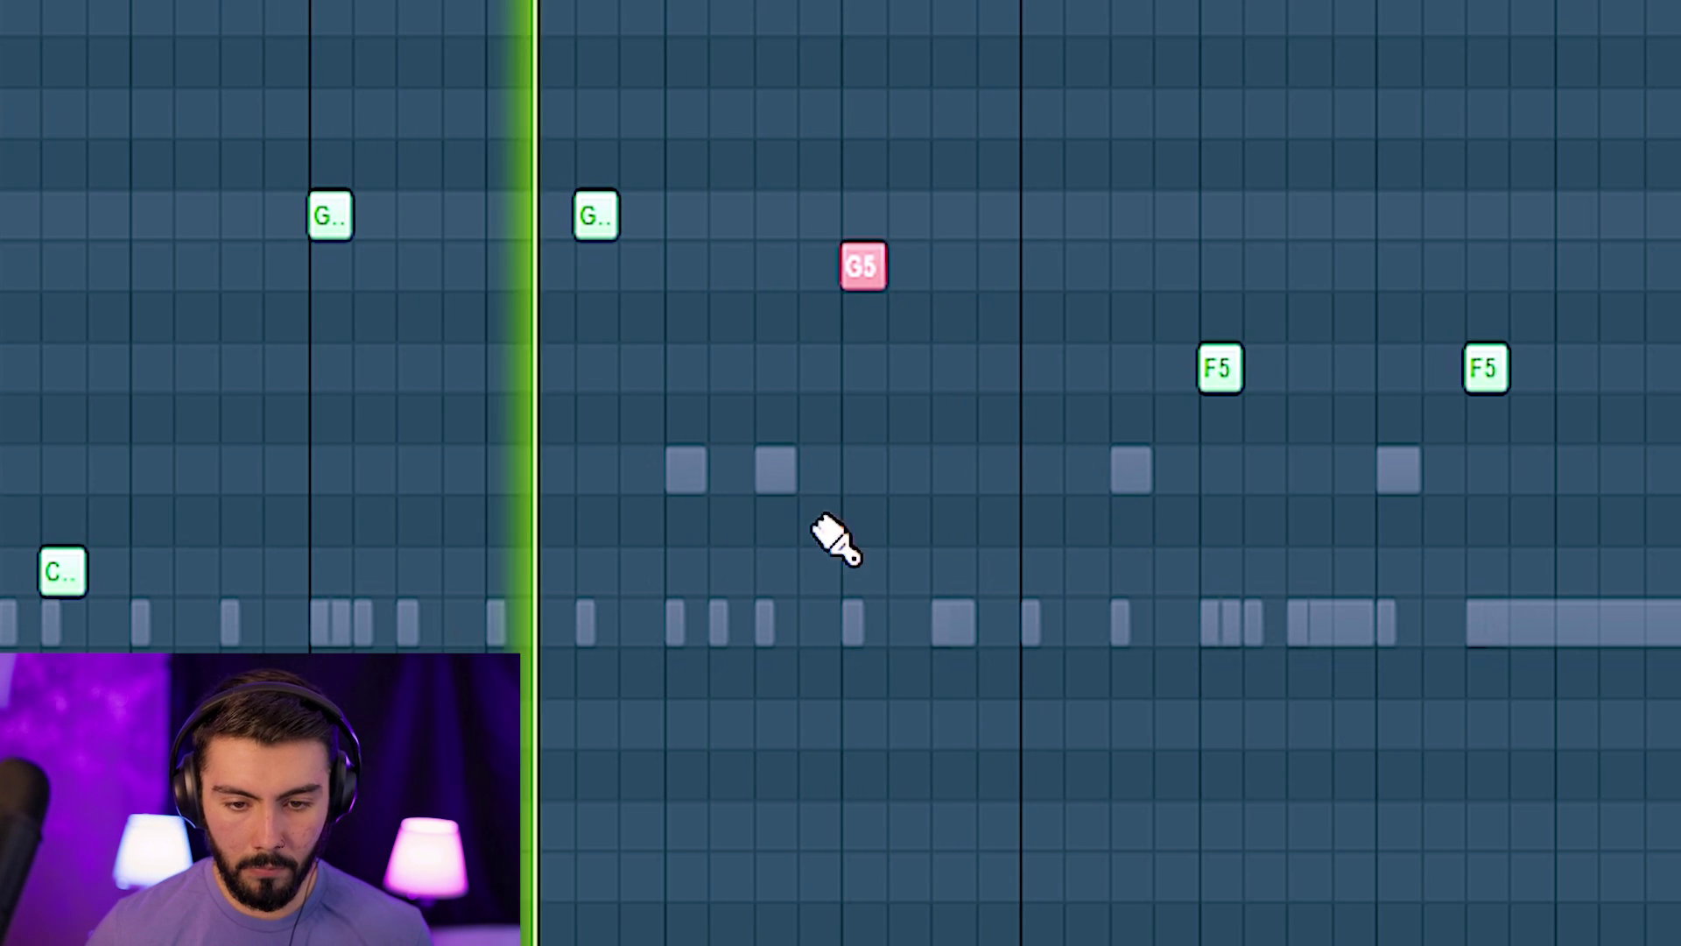
key("space")
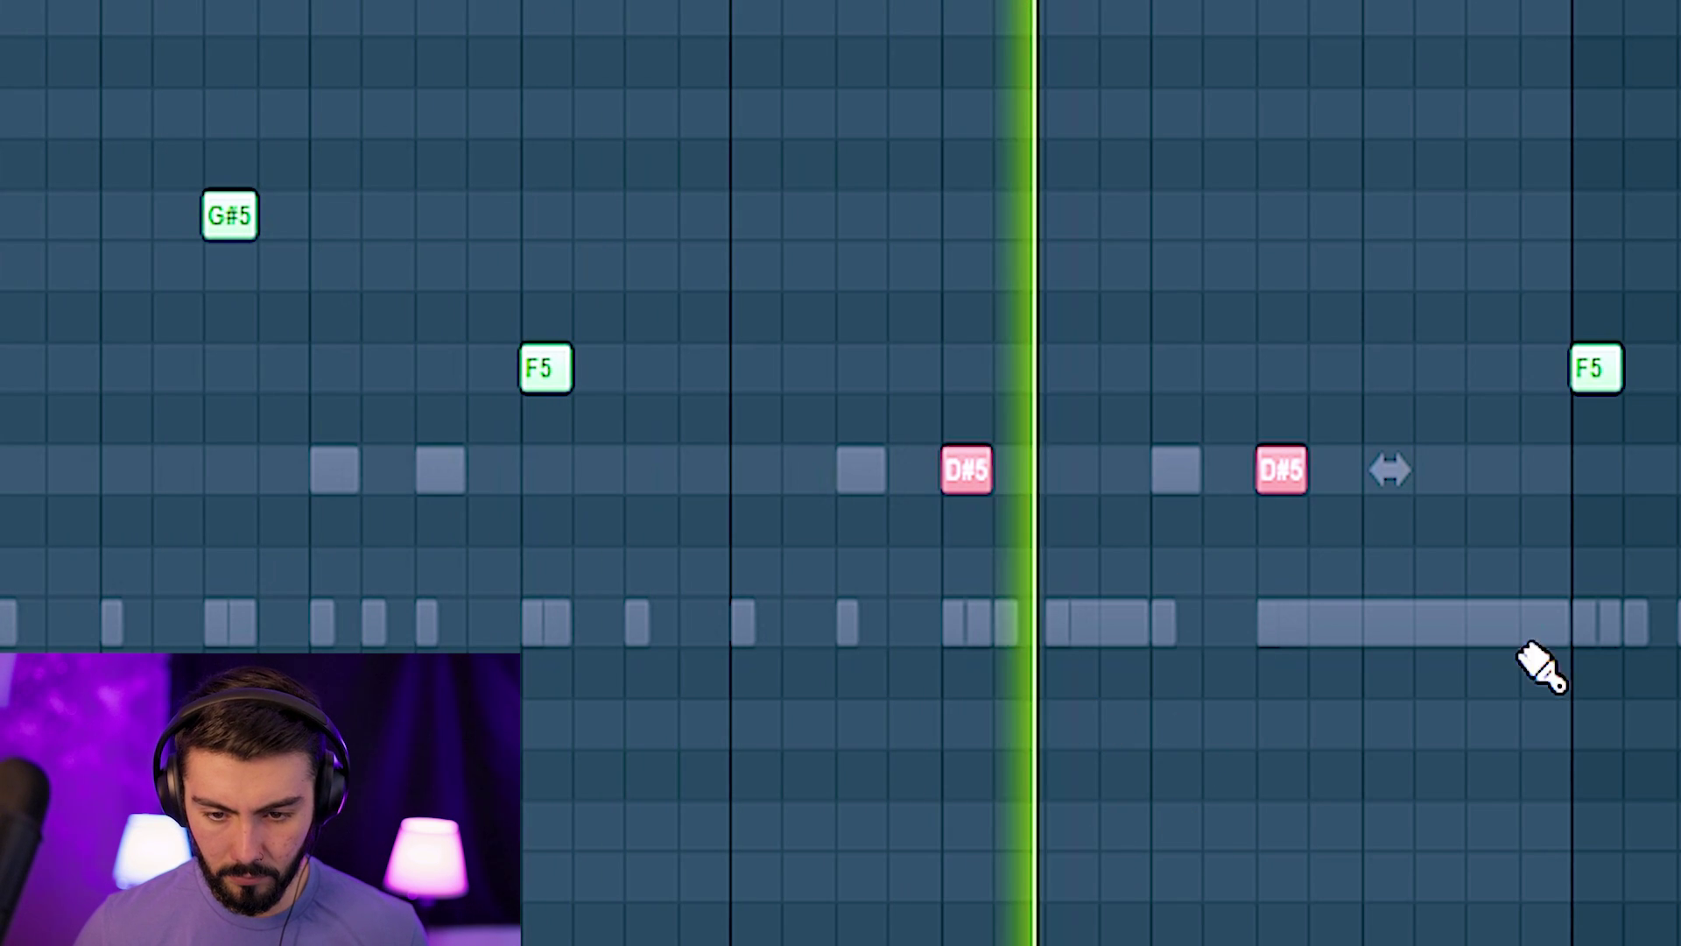
key("space")
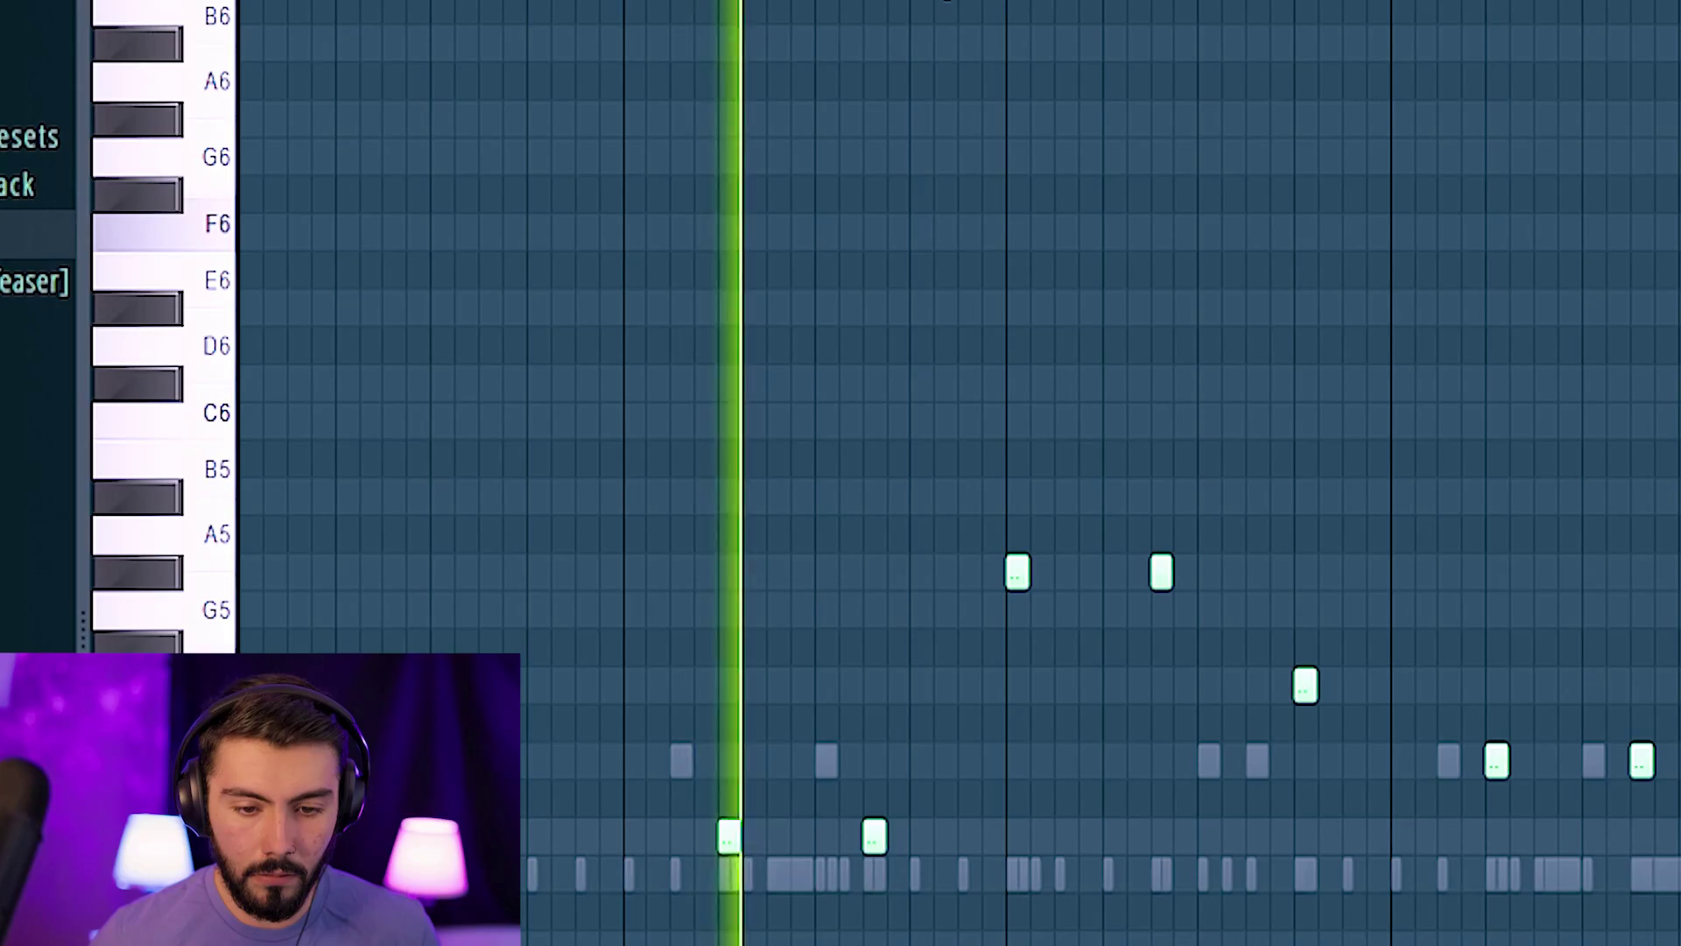
left_click(916, 41)
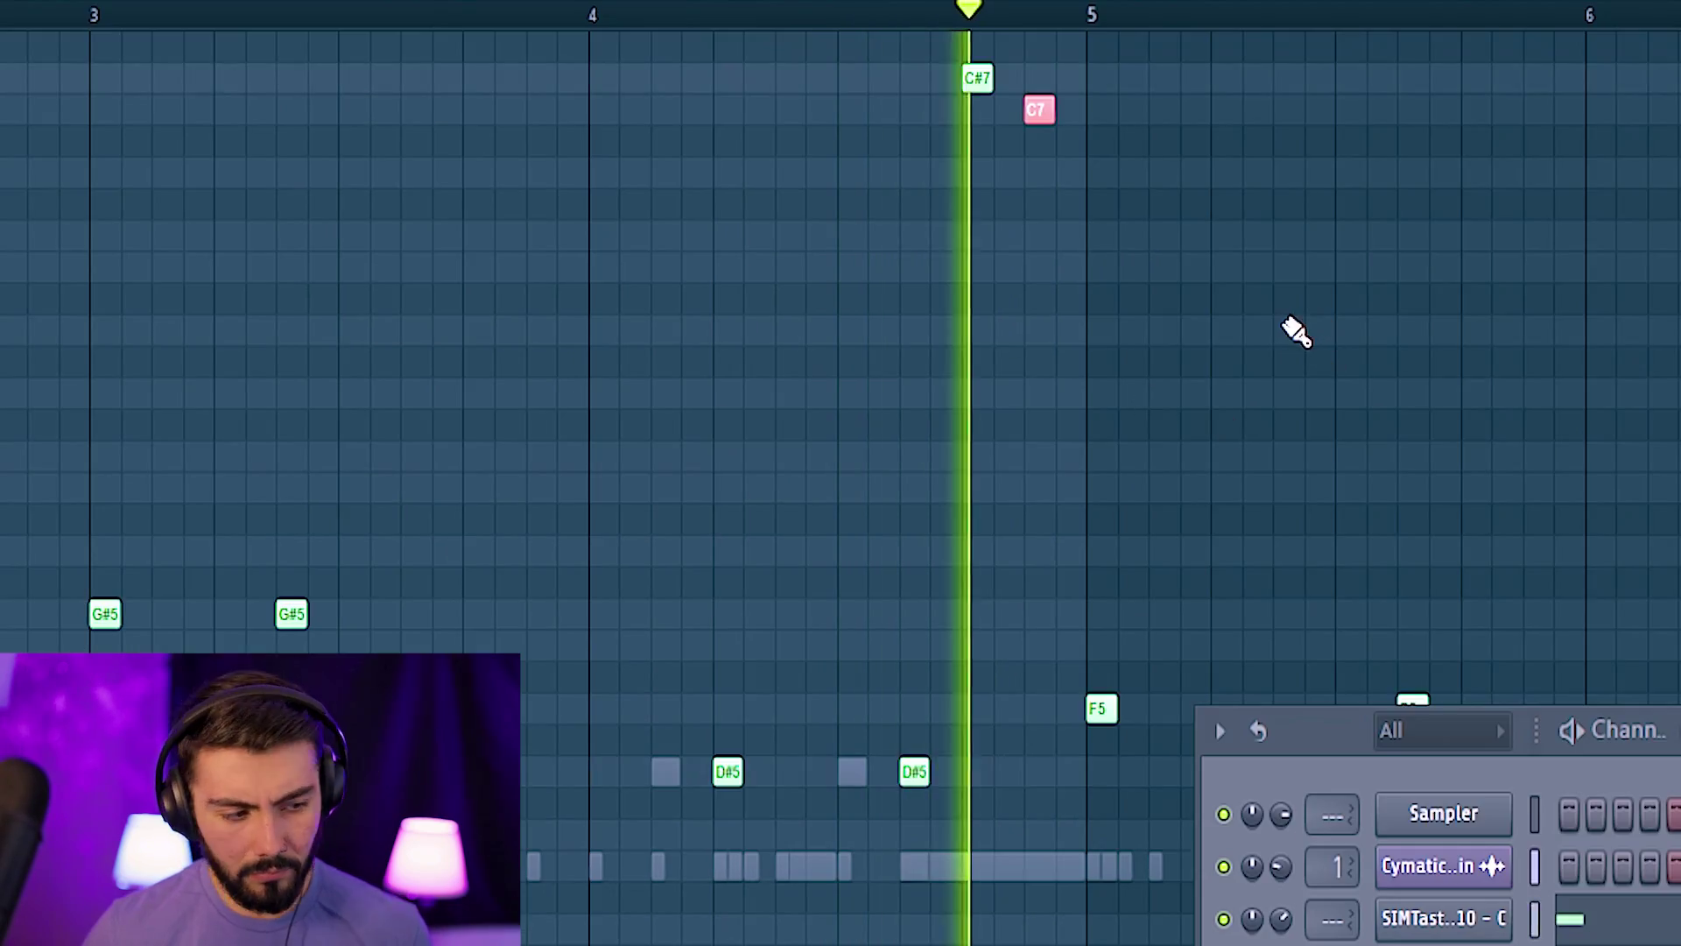
Play back the 808 line and open the 808 channel's envelope settings
scroll(1013, 552, "up", 2)
scroll(1110, 197, "down", 1)
key("space")
scroll(1122, 208, "up", 2)
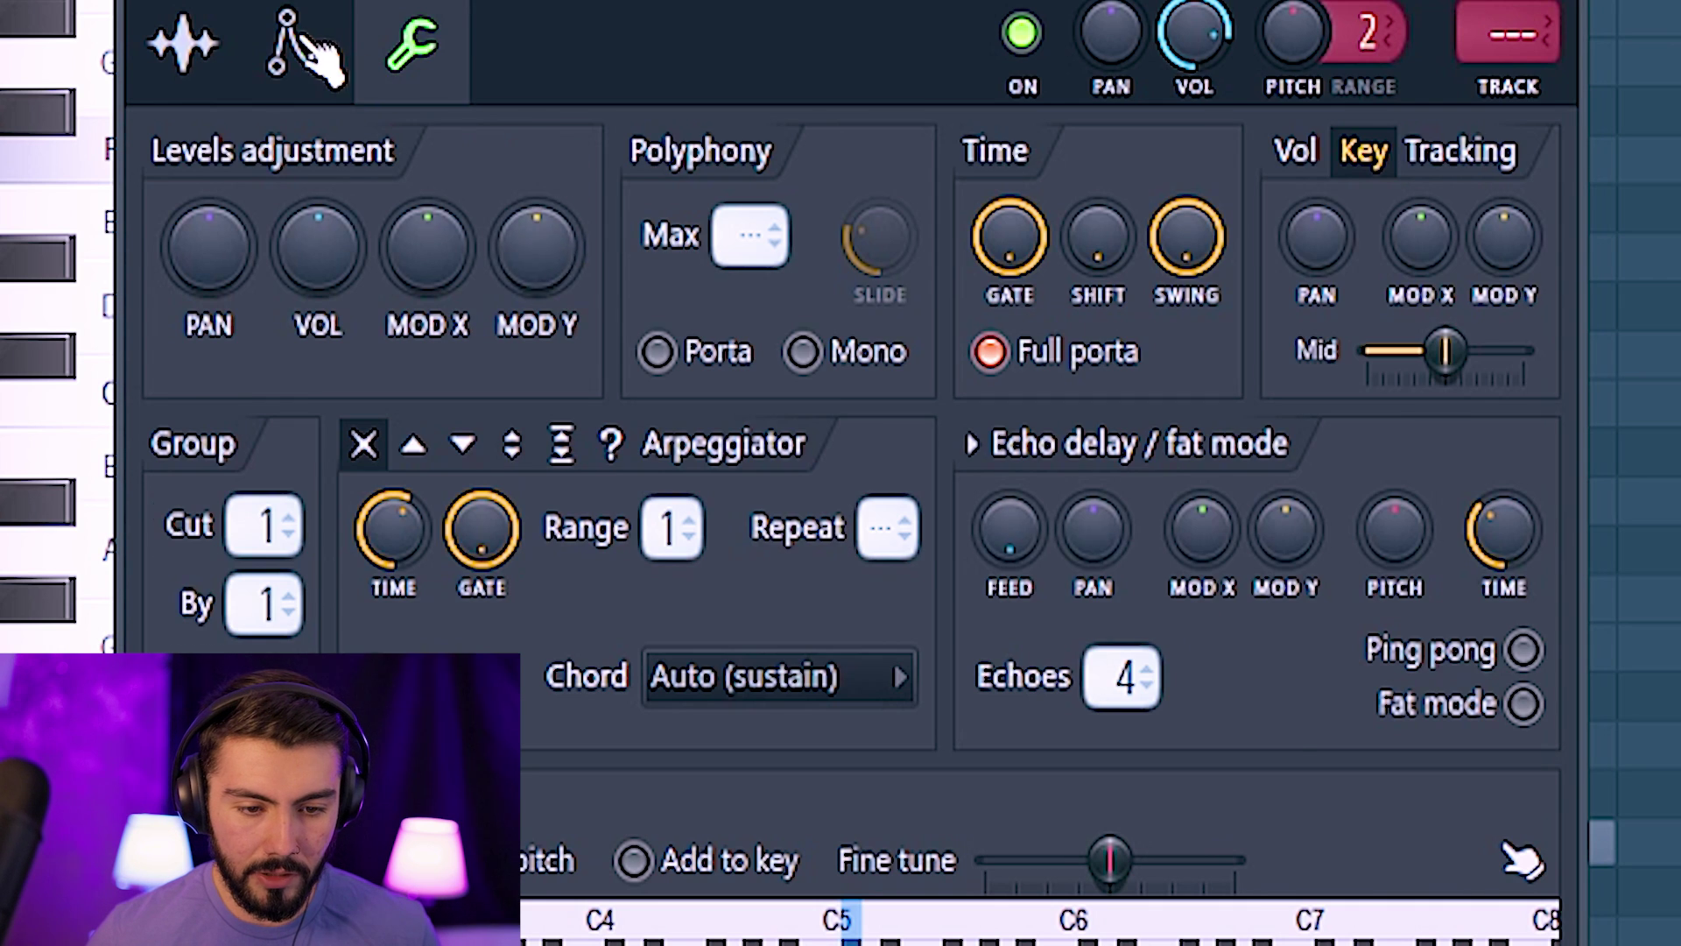
left_click(301, 44)
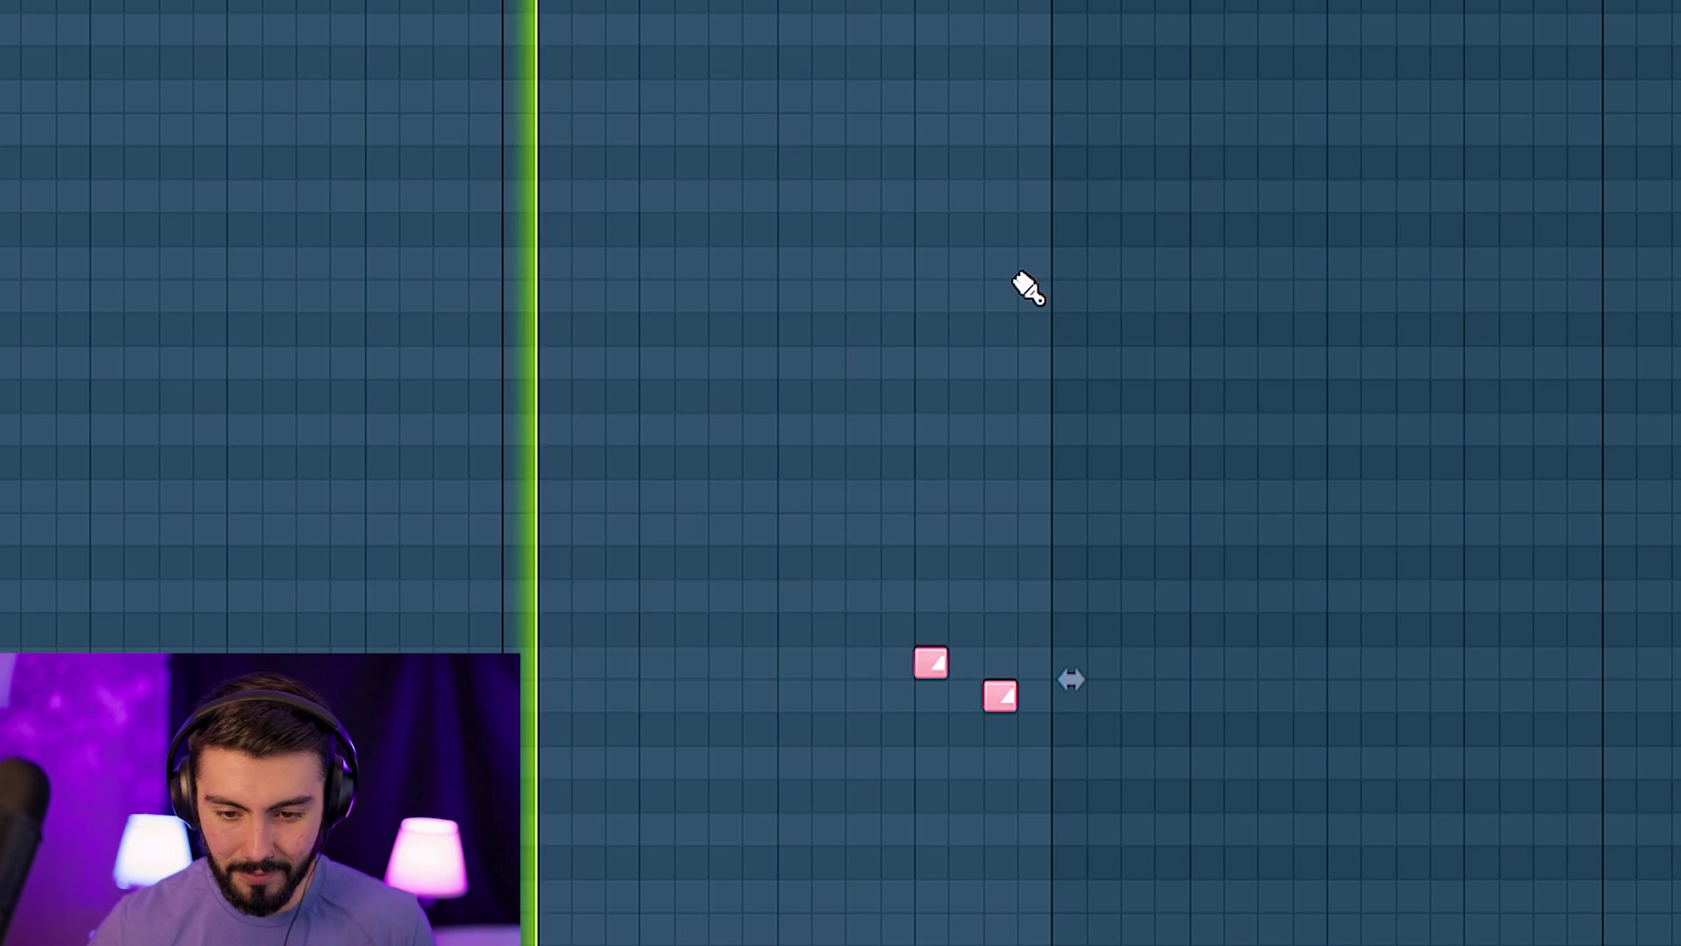
Review the lengthened 808 notes, the slide notes late in bar 4 and the end of bar 8 while playing back the pattern
scroll(1024, 286, "down", 6)
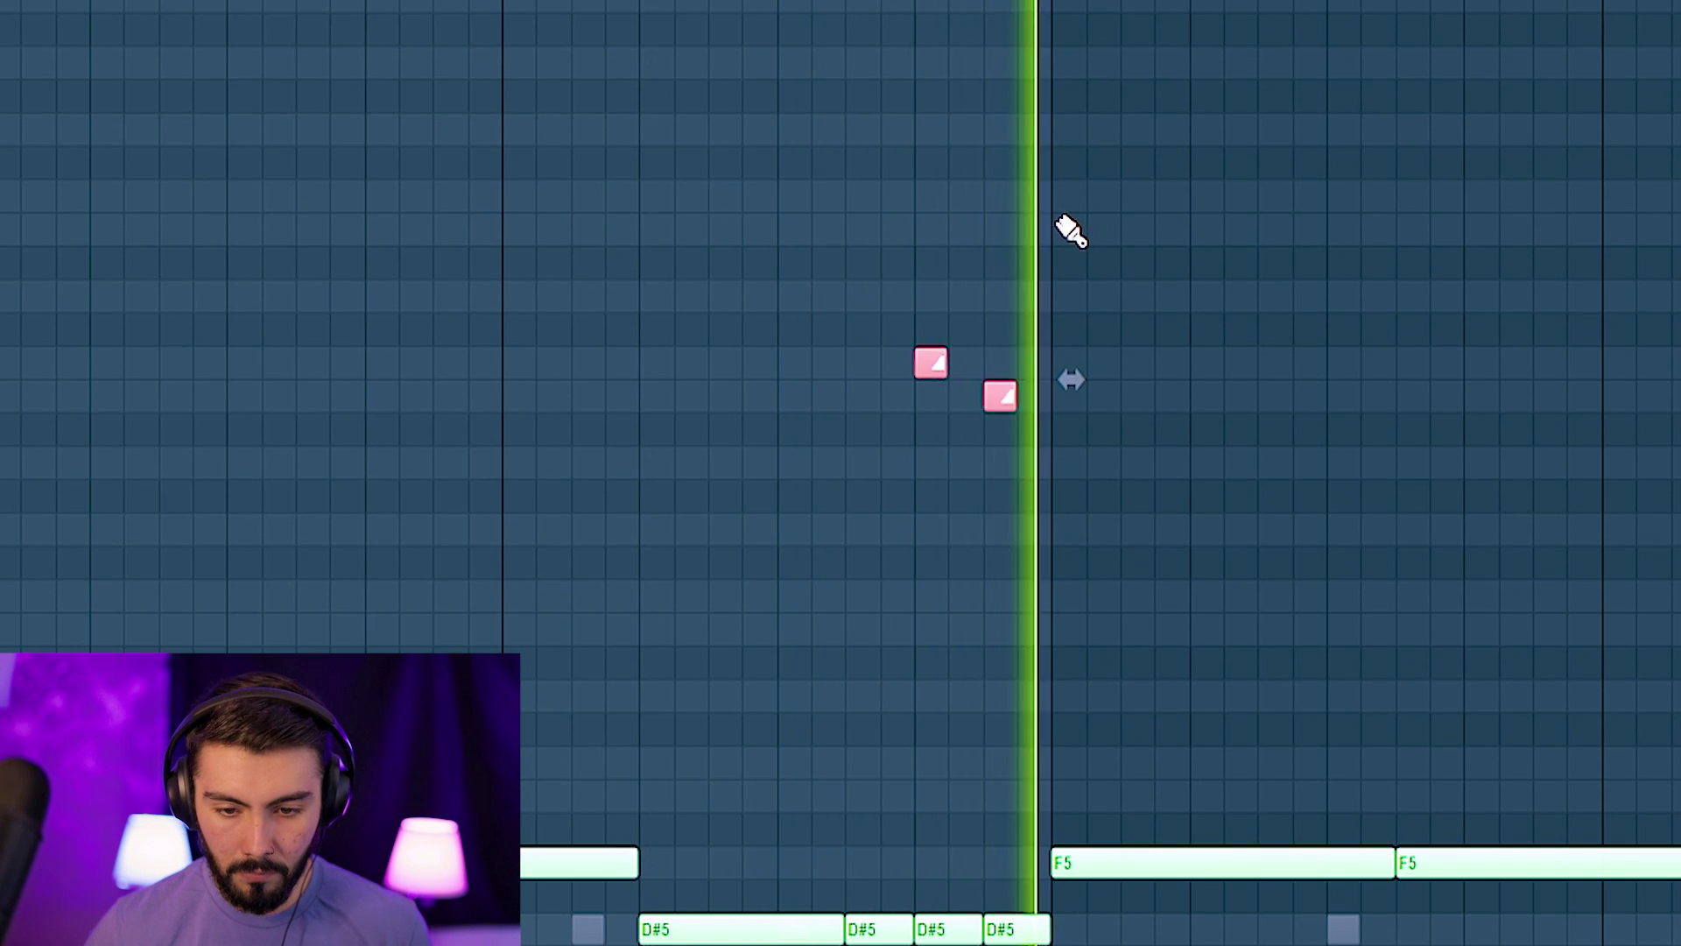
scroll(1070, 231, "down", 4)
scroll(562, 401, "down", 3)
scroll(348, 339, "up", 2)
scroll(686, 394, "up", 2)
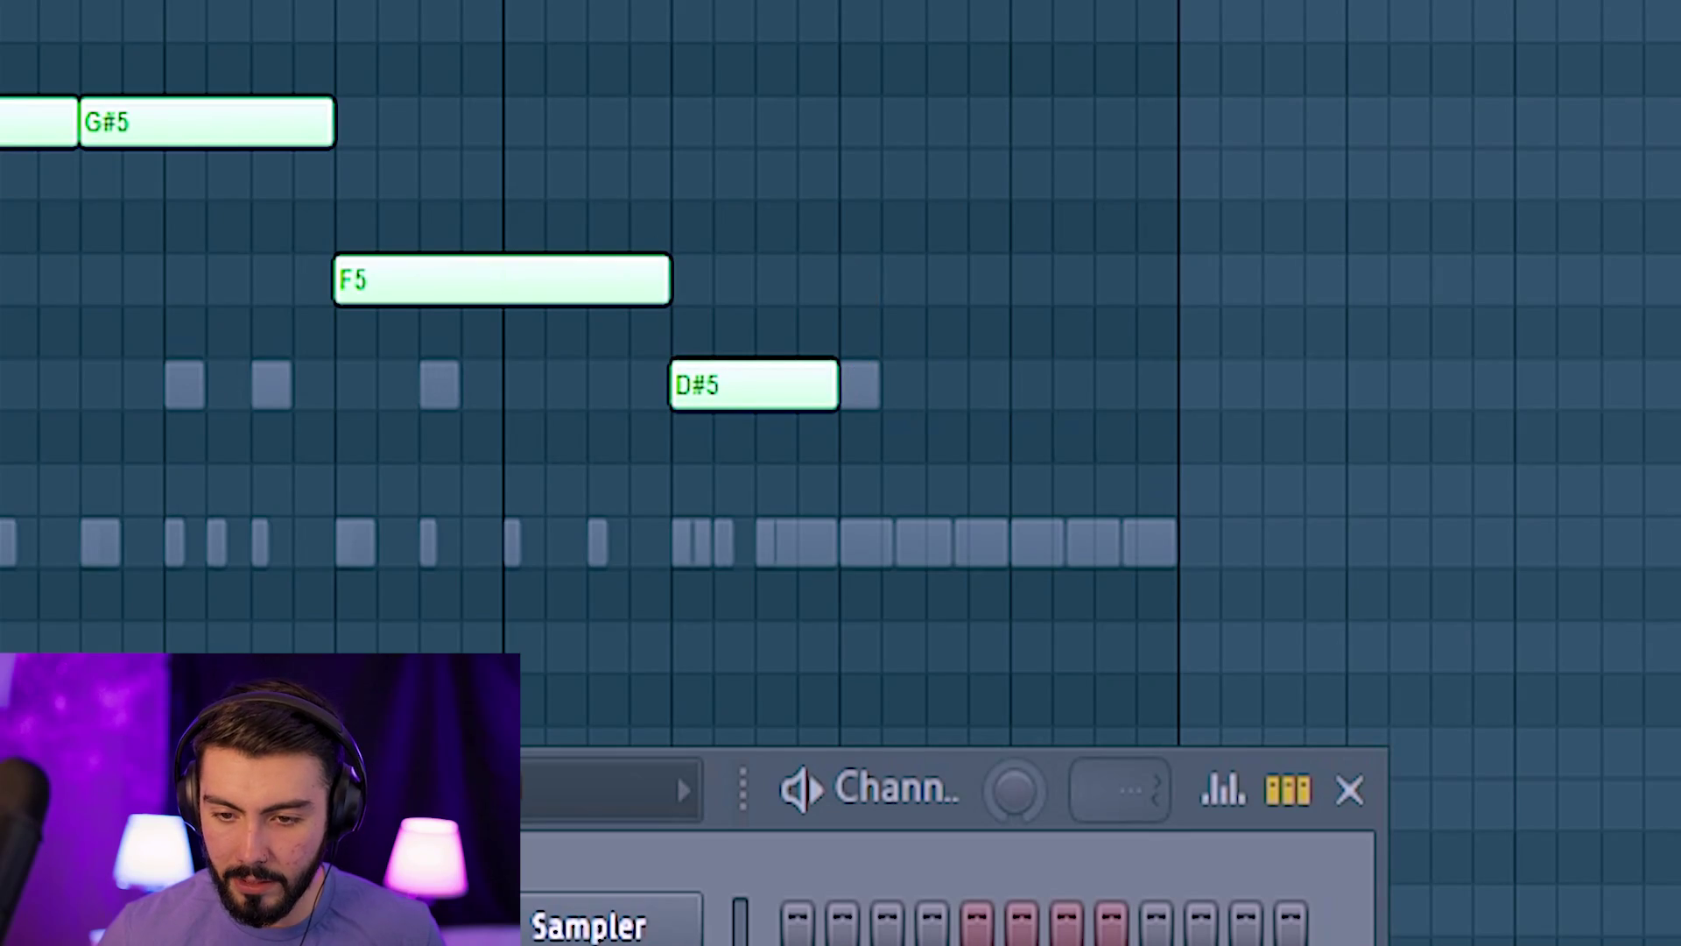
key("space")
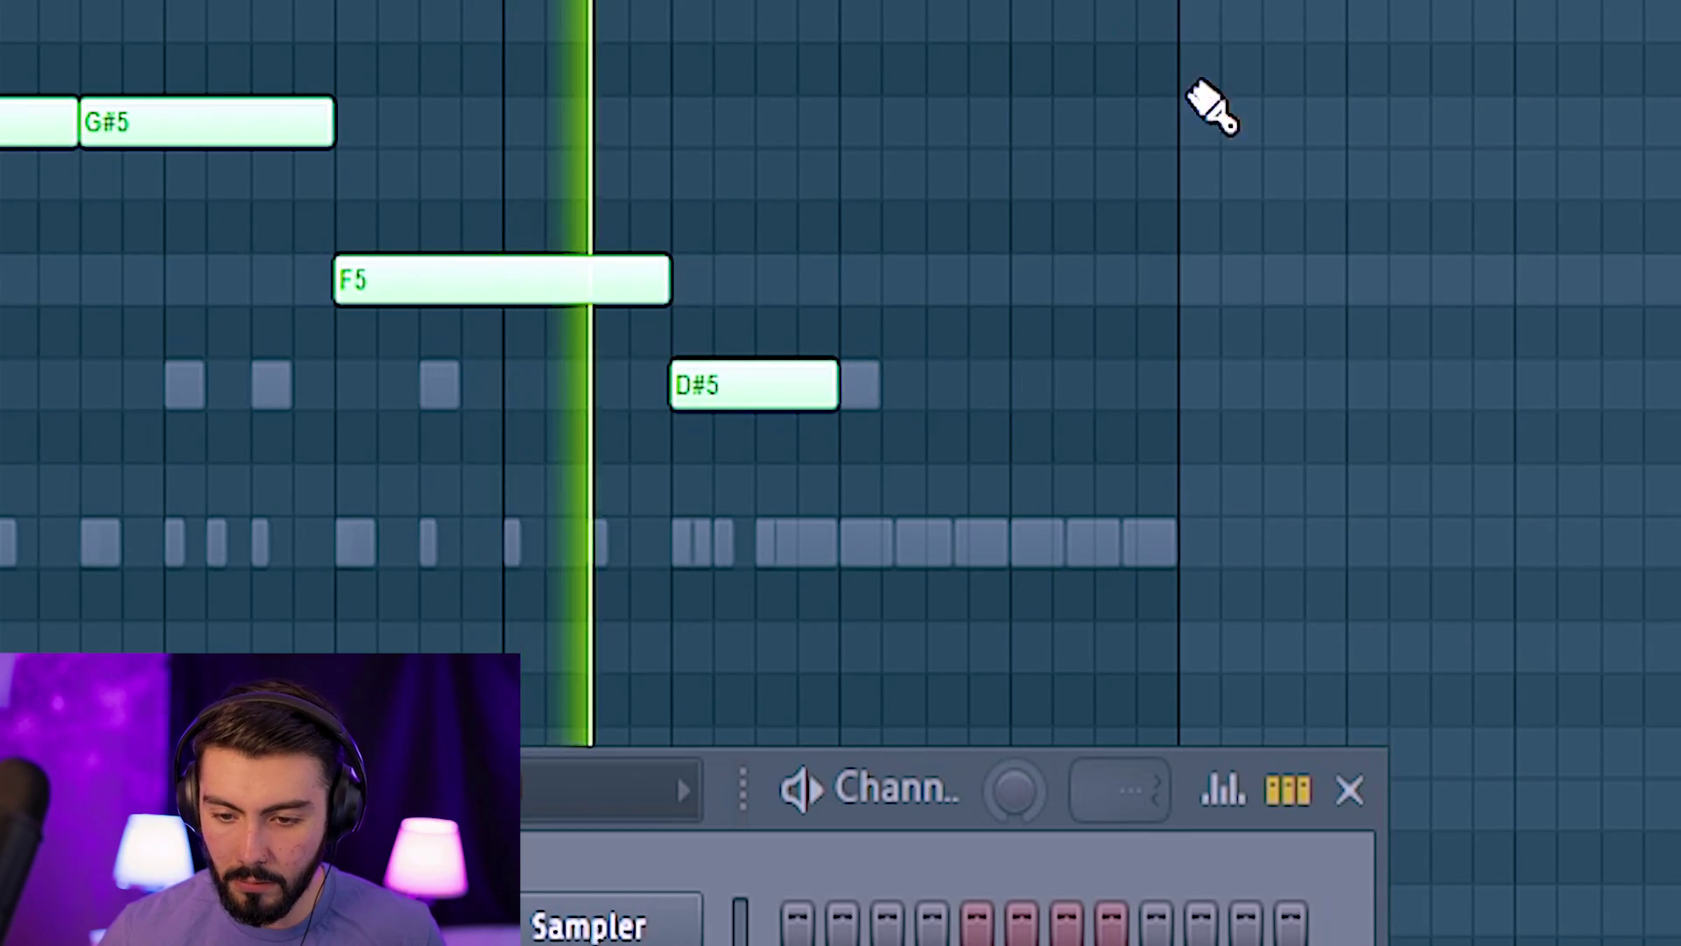
scroll(1163, 60, "up", 2)
key("space")
scroll(612, 351, "down", 2)
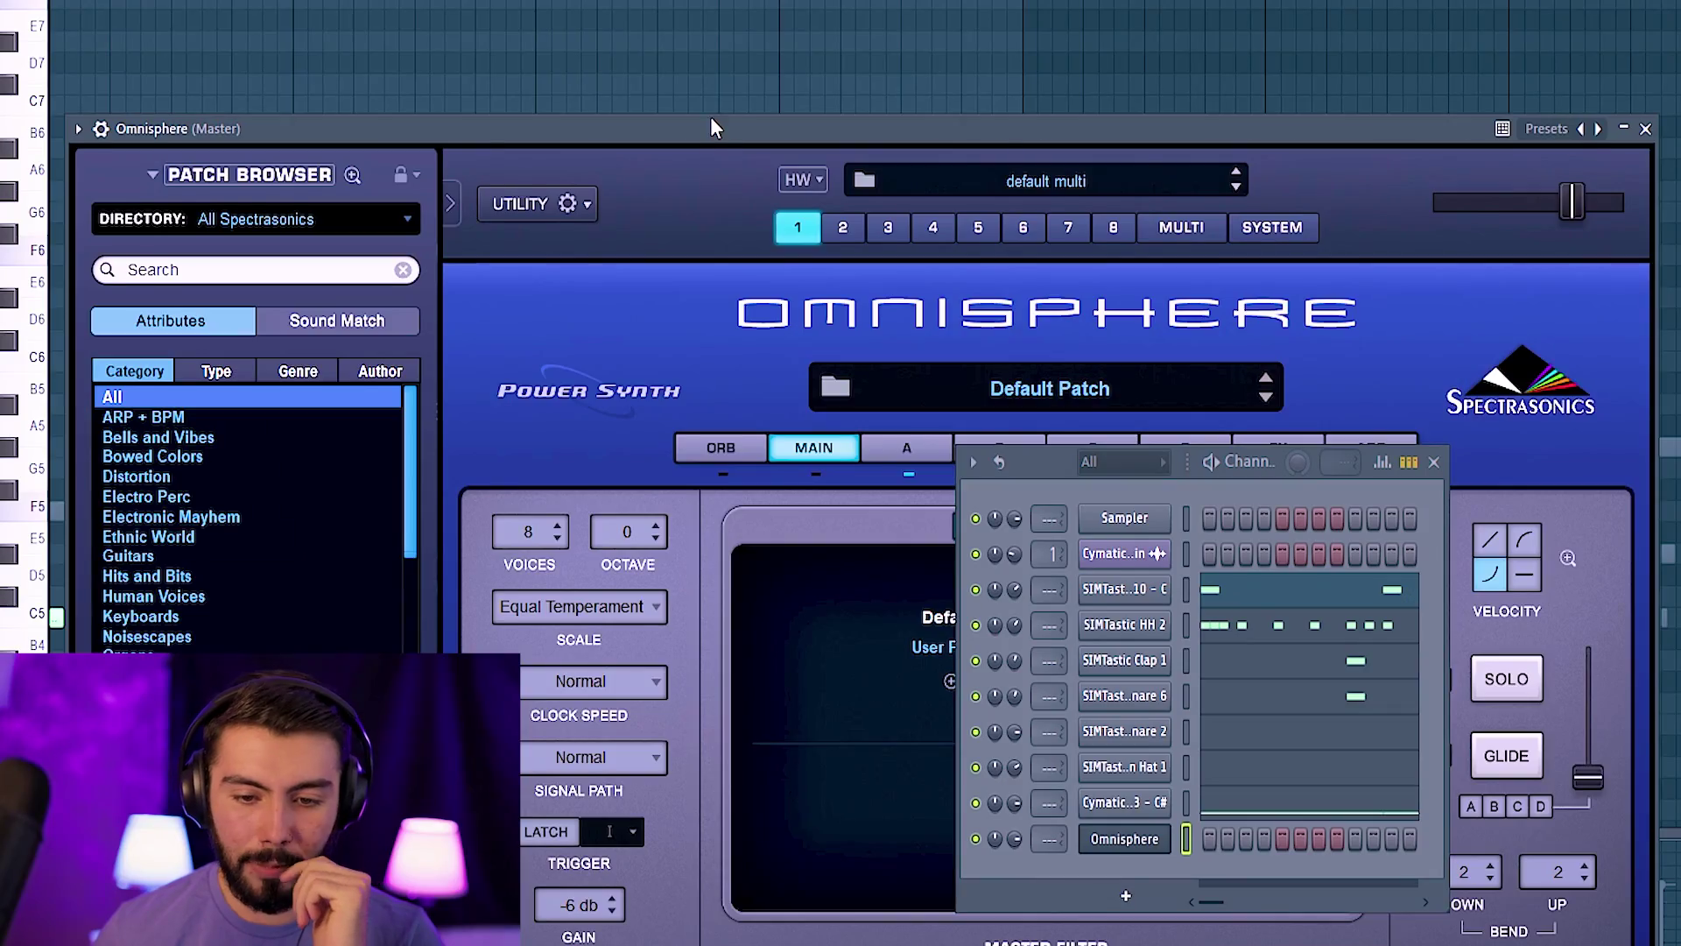
Move the Omnisphere window higher on the screen and open the FX page of the OSCar Bass 3 patch
left_click_drag(711, 118, 698, 0)
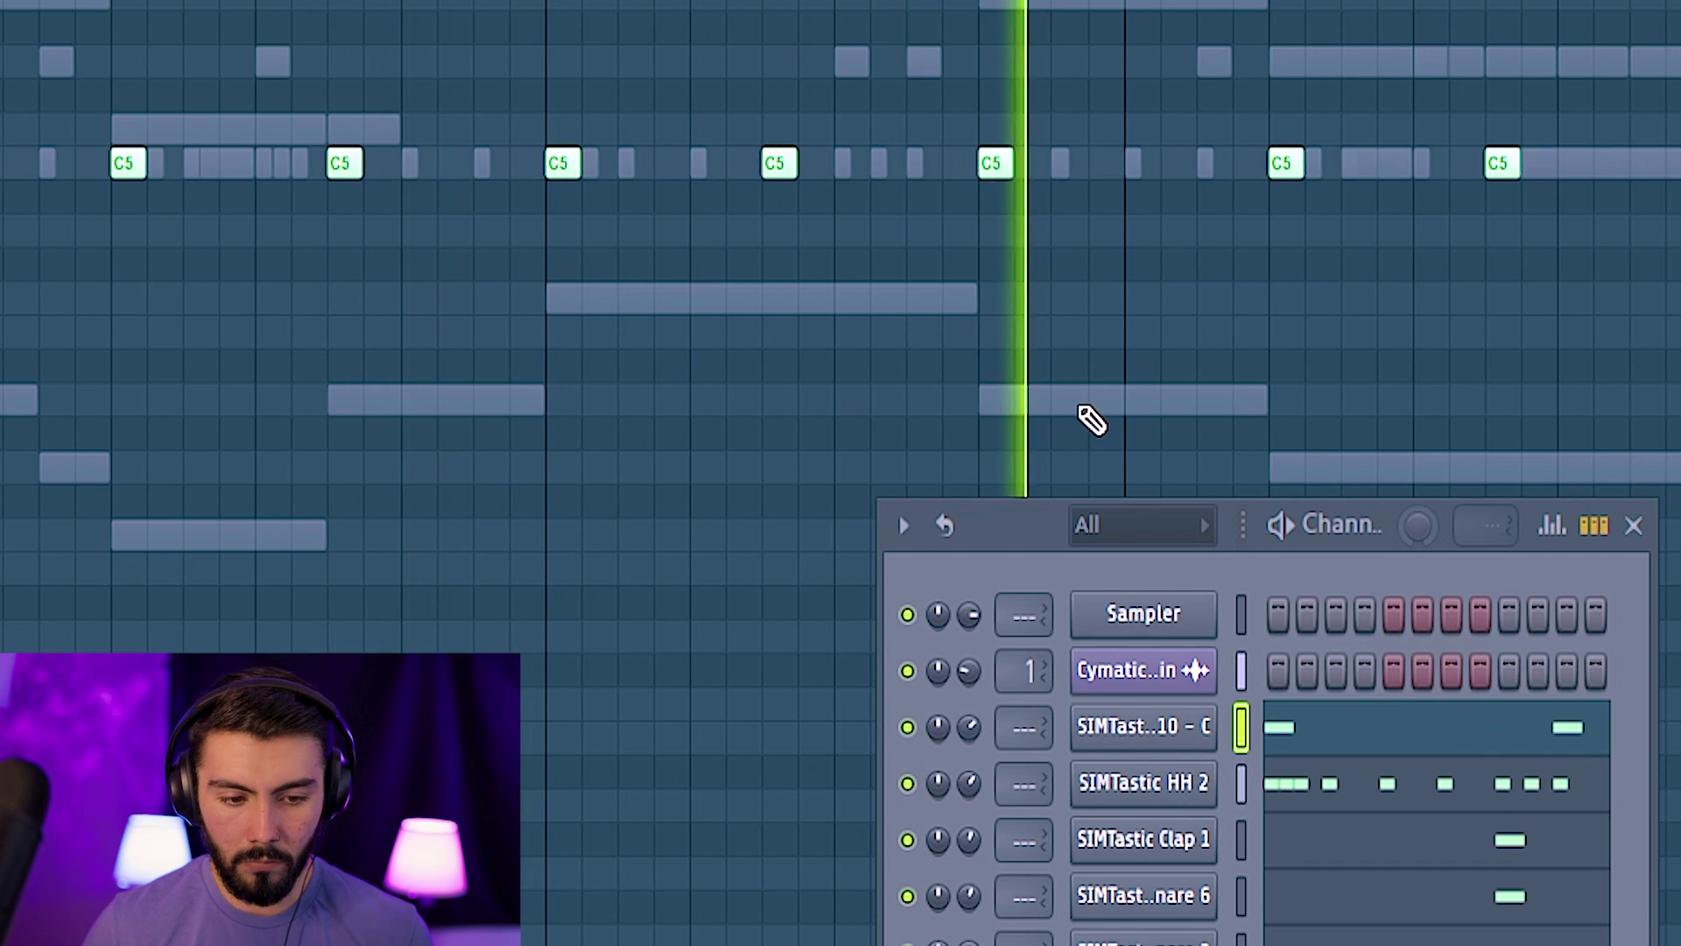
scroll(1364, 404, "down", 3)
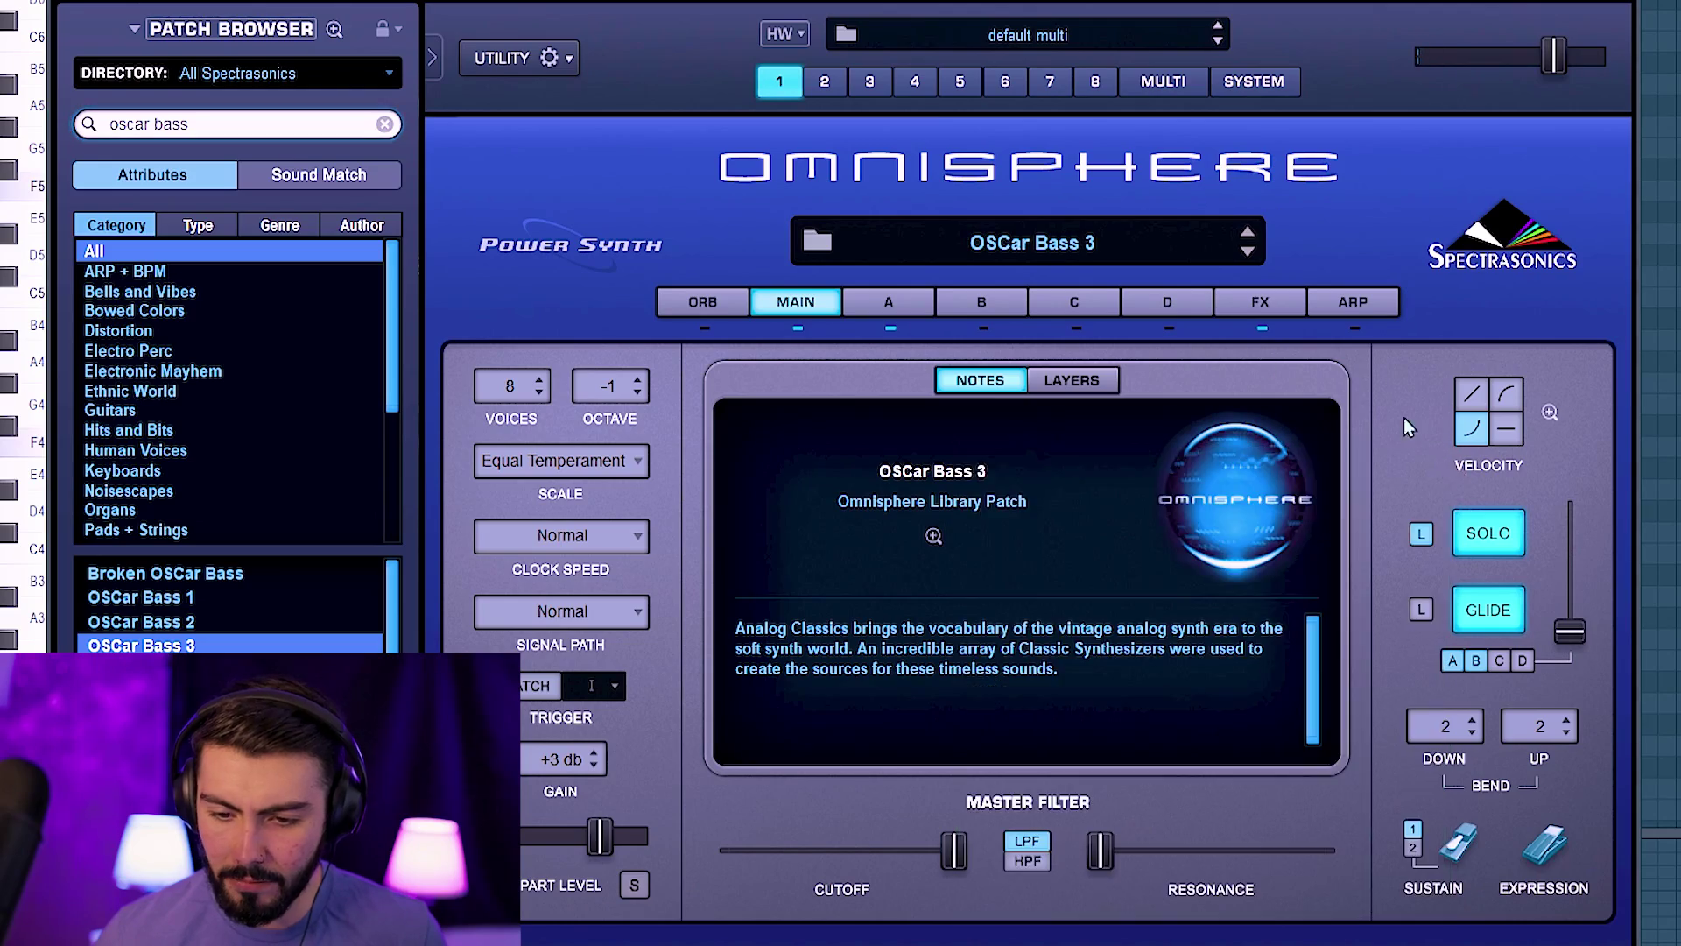
left_click(1260, 301)
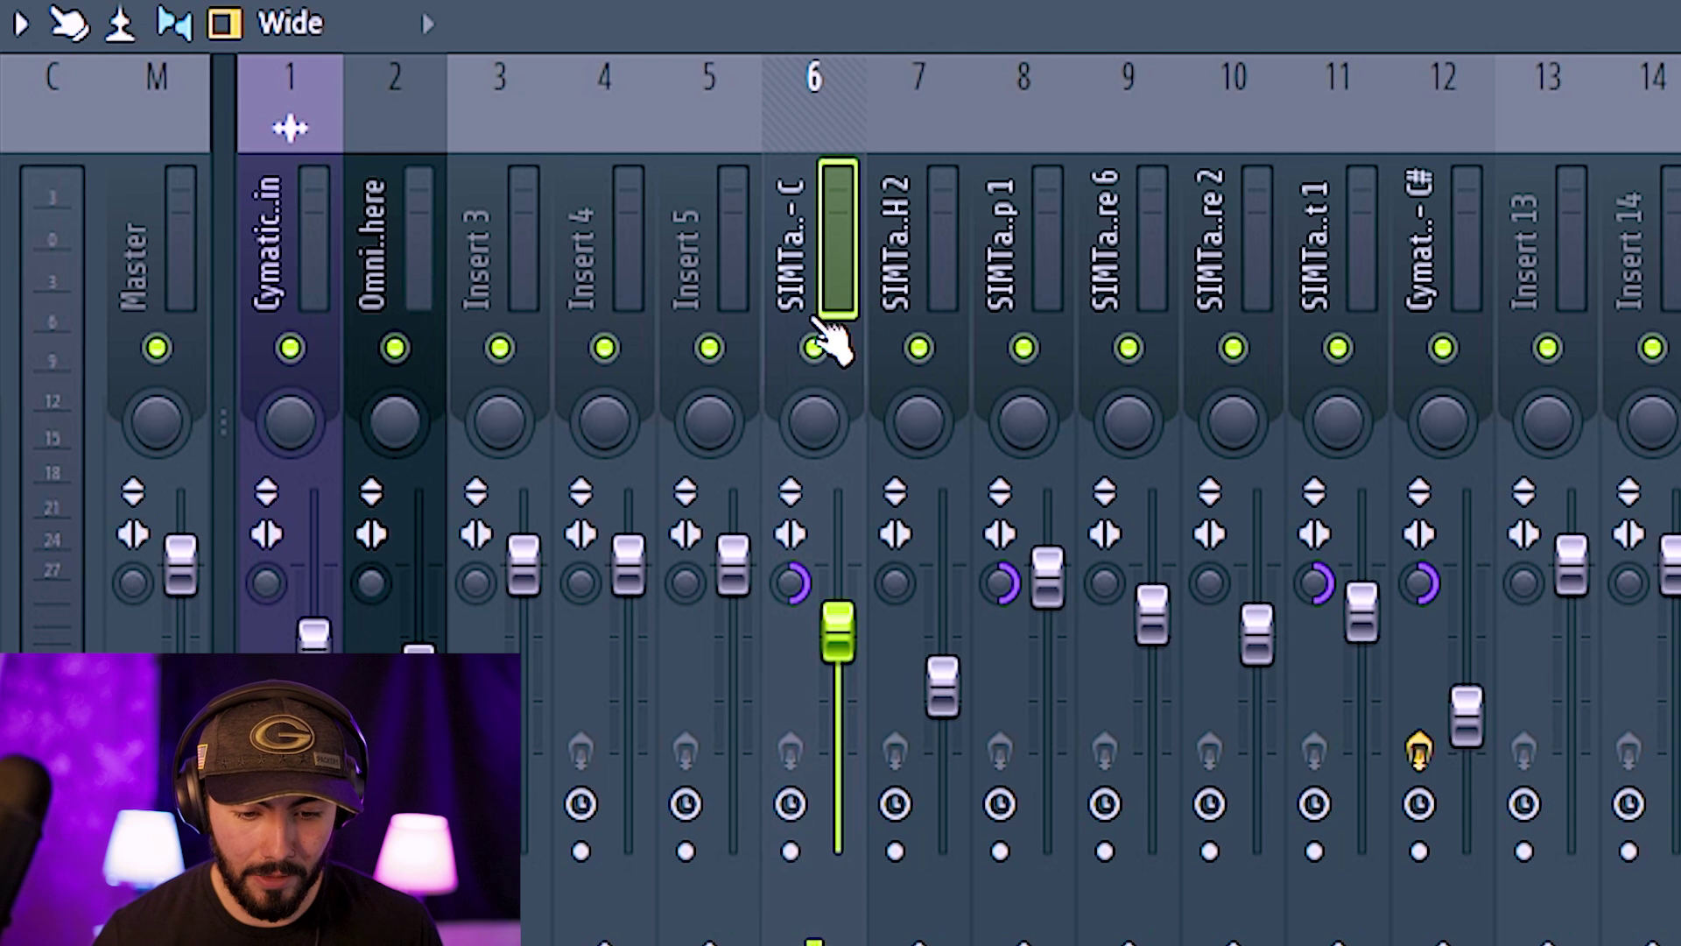
Solo the kick's mixer track, audition it and load Cymatics Diablo Lite onto it
right_click(814, 348)
key("space")
key("space")
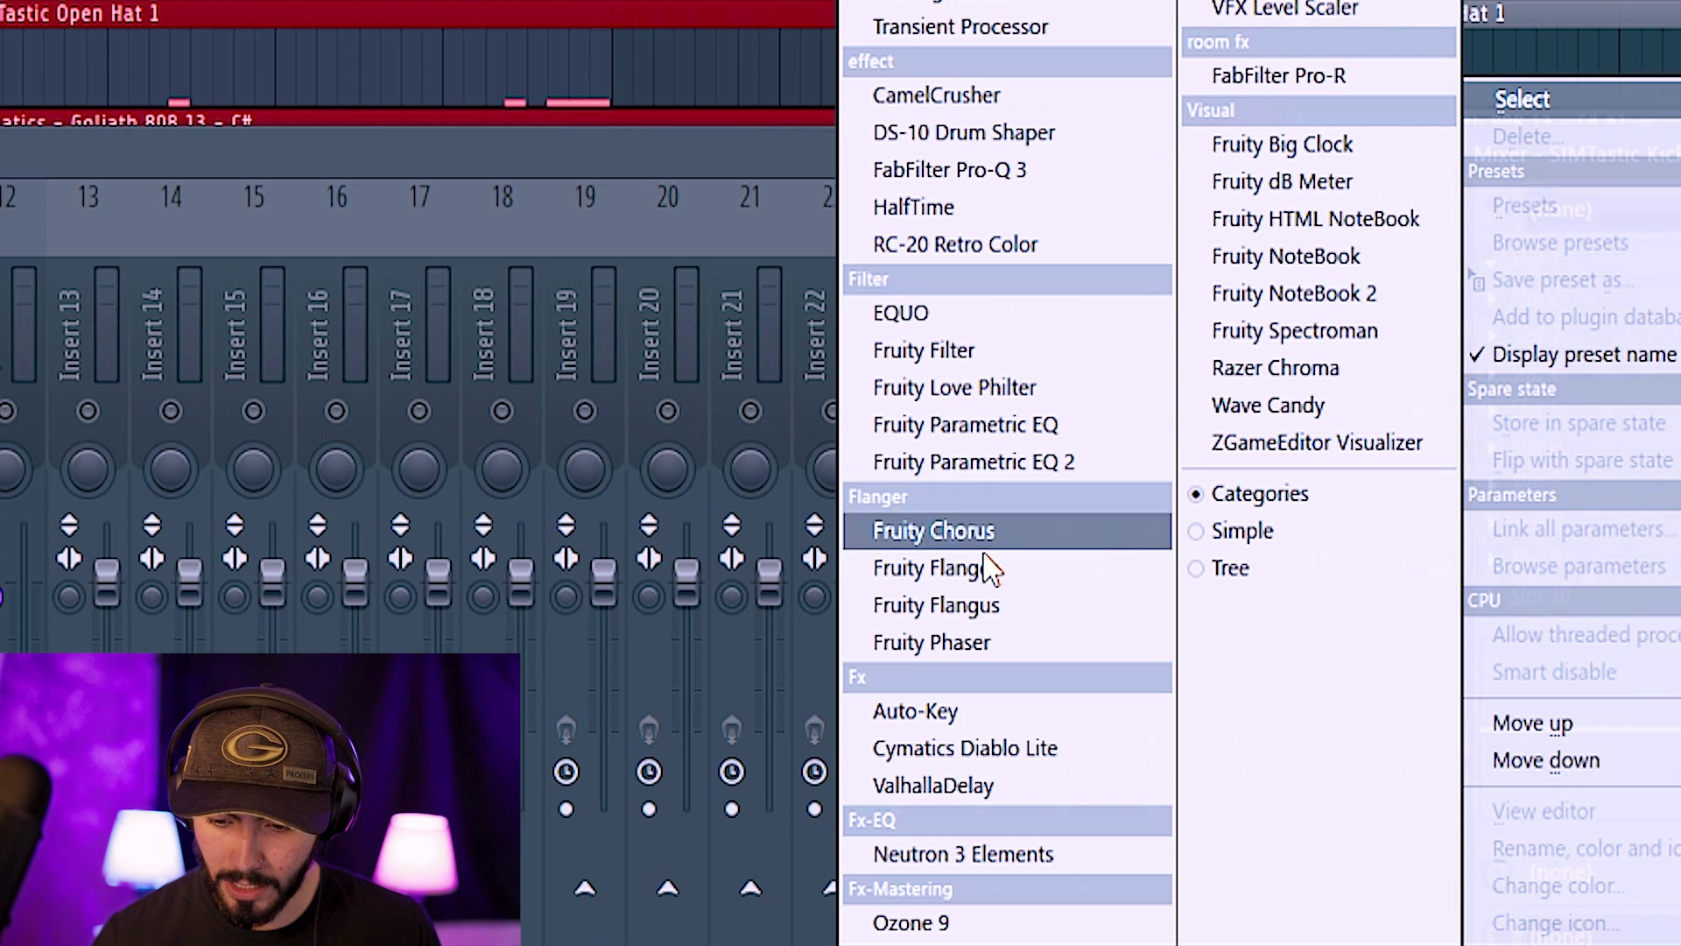
left_click(979, 750)
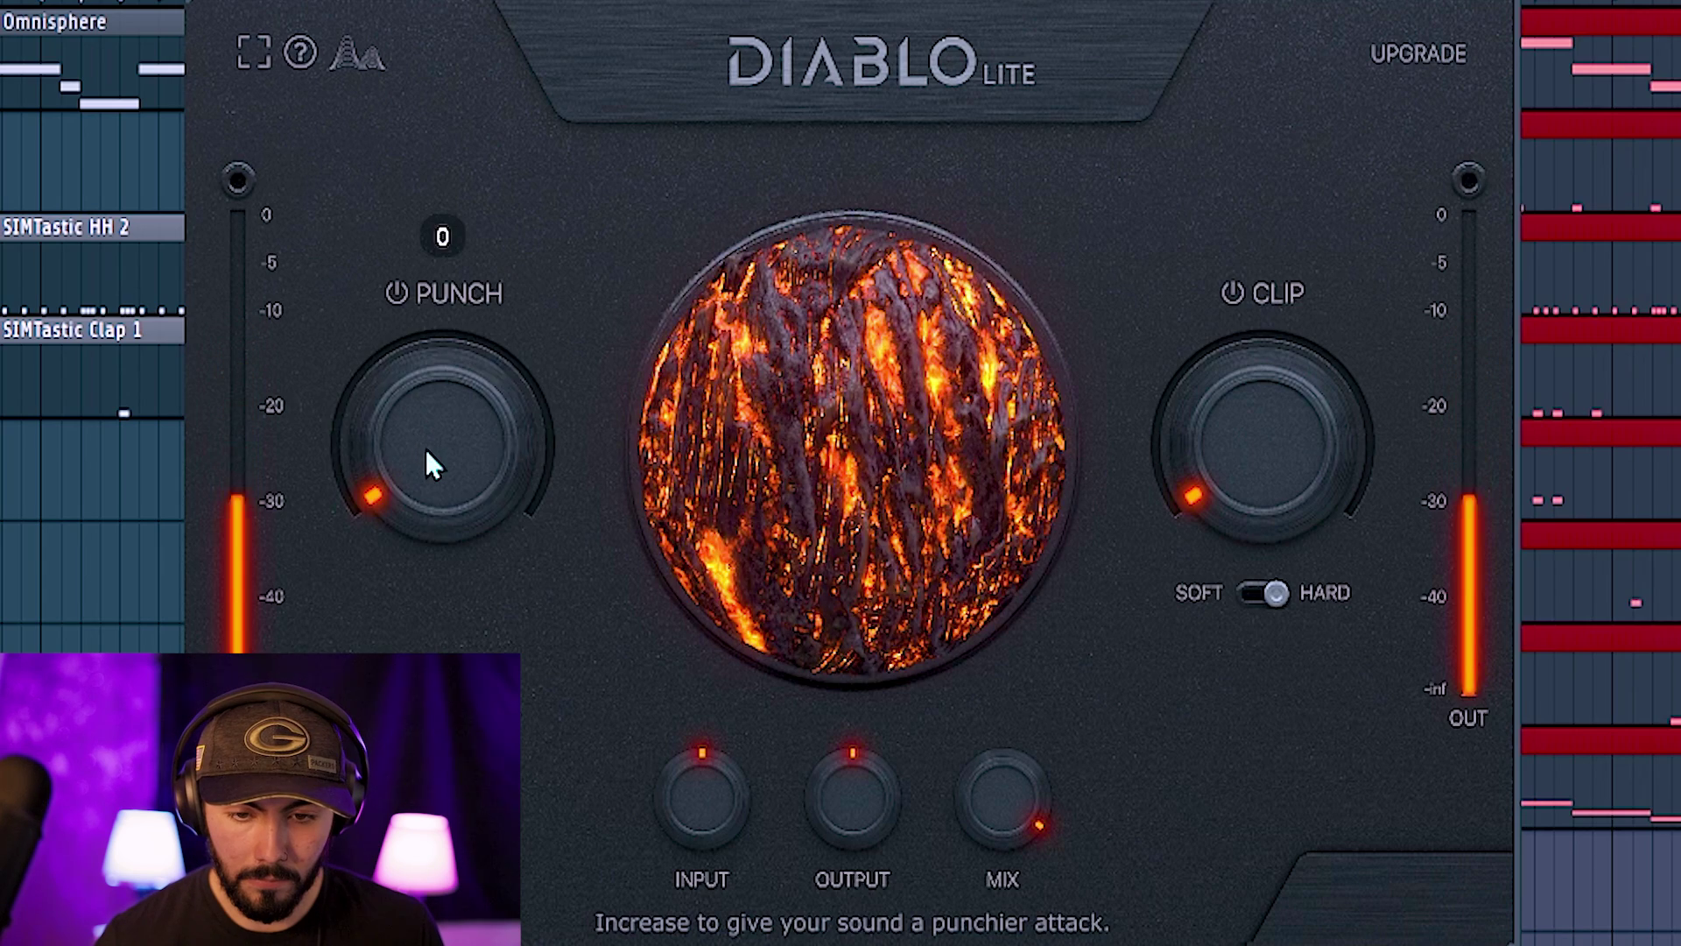
Test how Diablo Lite's Punch reacts on the kick with Input and Output gain at opposite extremes, including Input at -20
left_click_drag(424, 449, 424, 412)
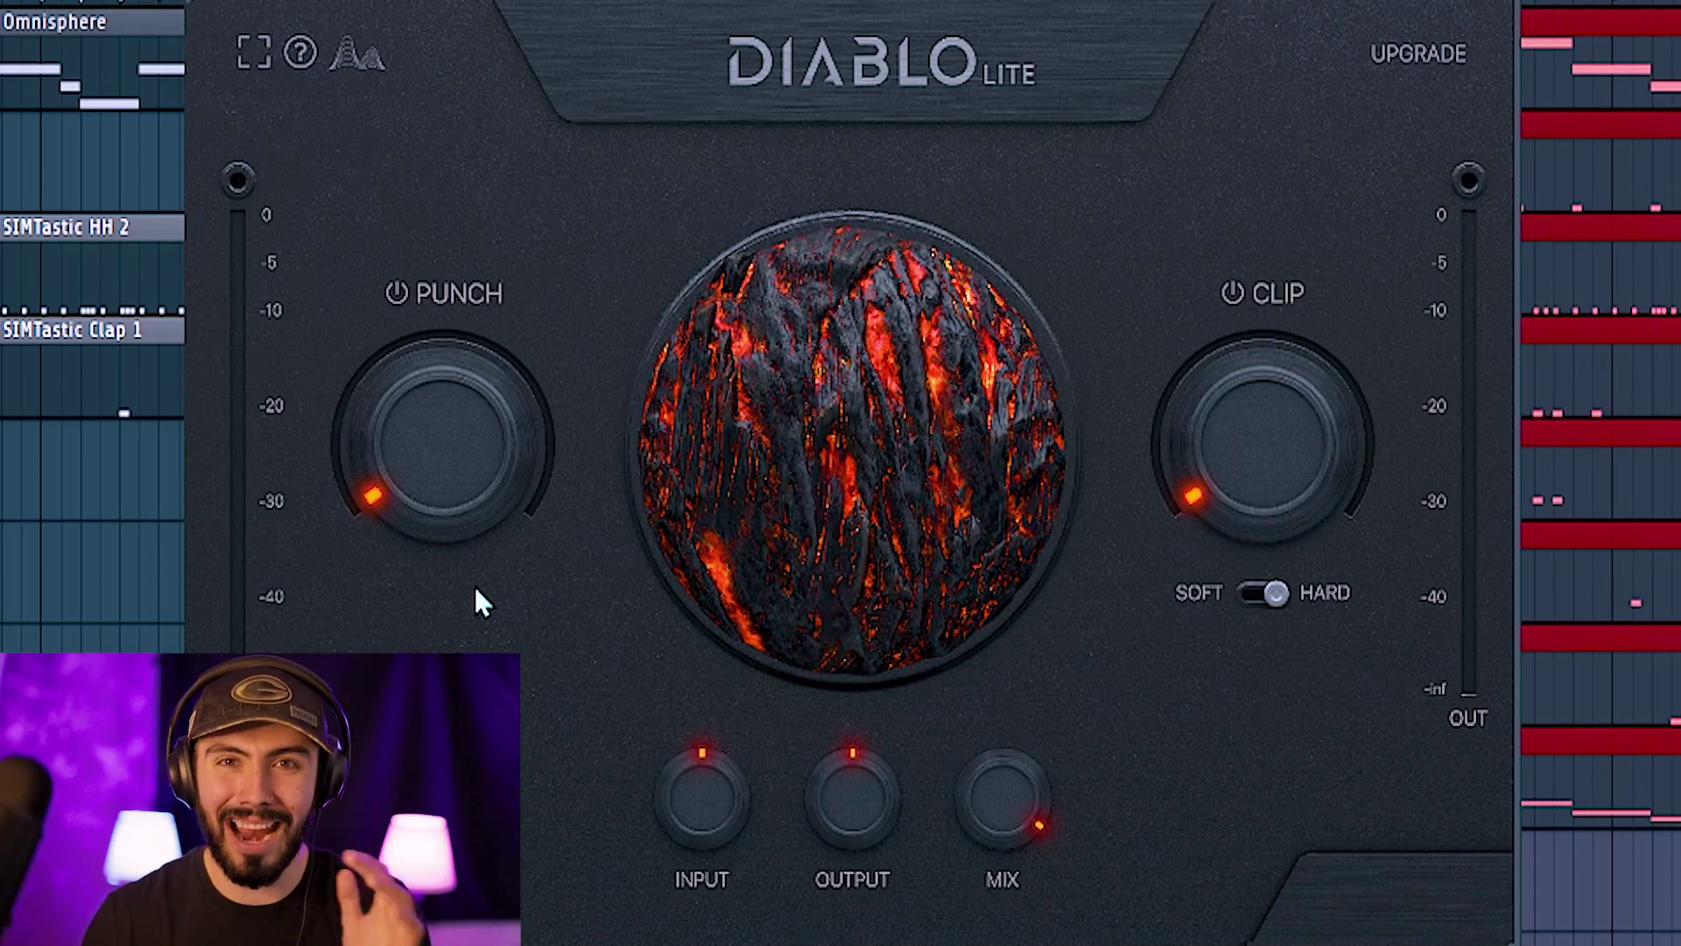
left_click_drag(688, 809, 667, 871)
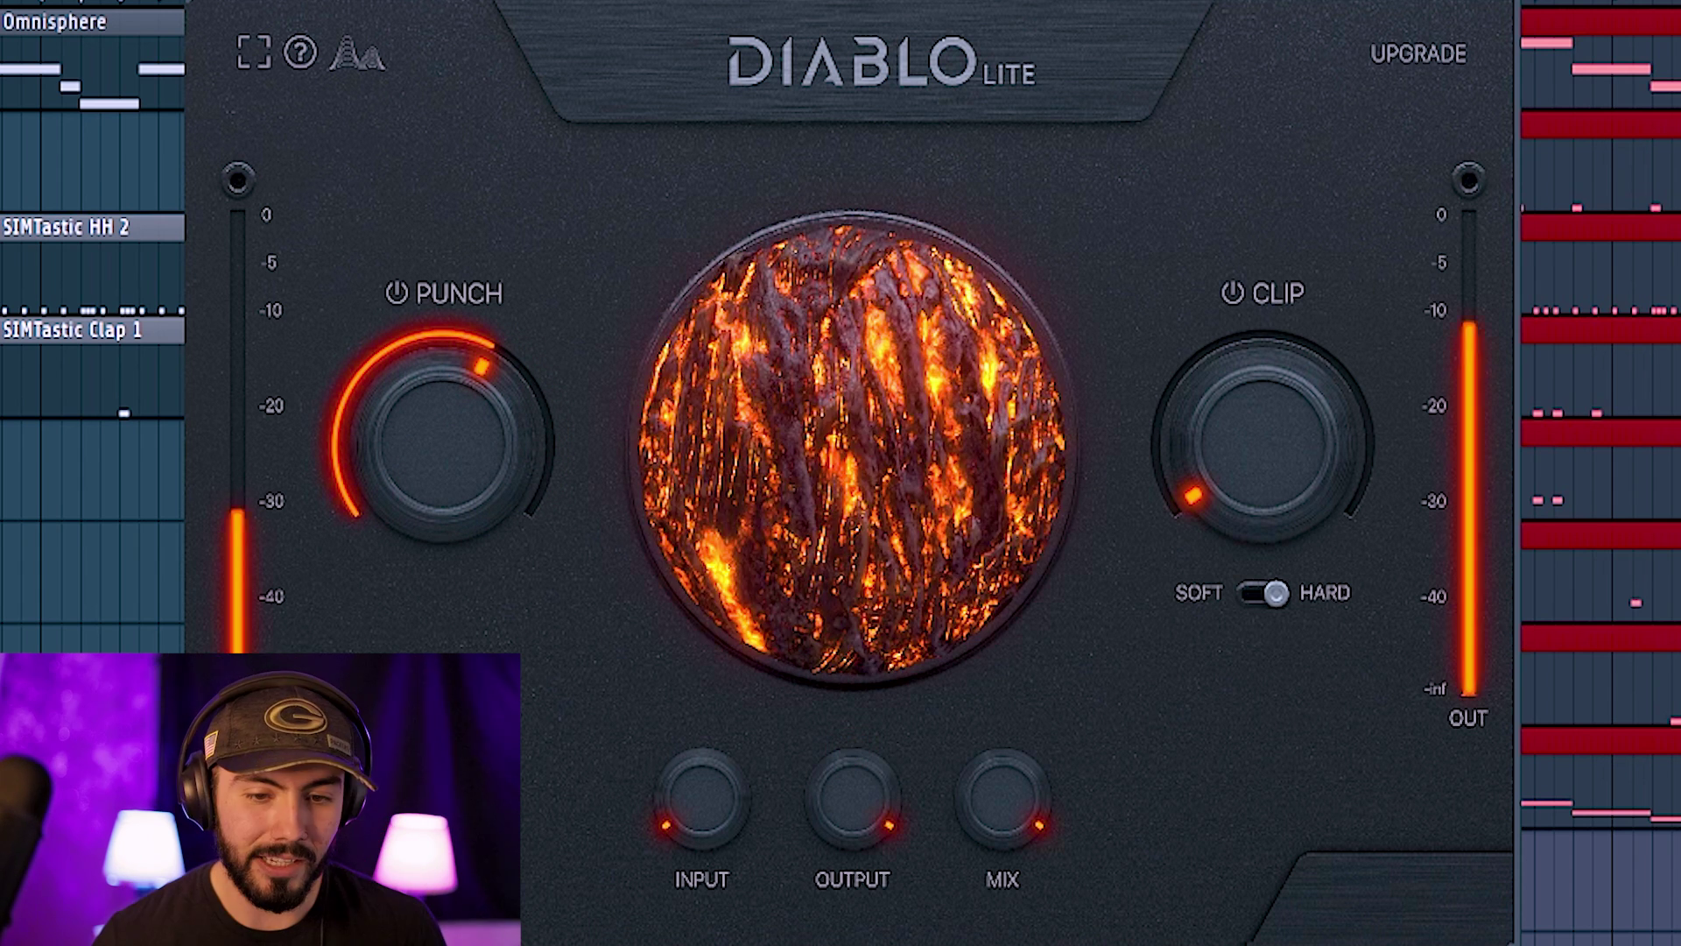
mouse_move(691, 814)
left_click_drag(691, 775, 678, 744)
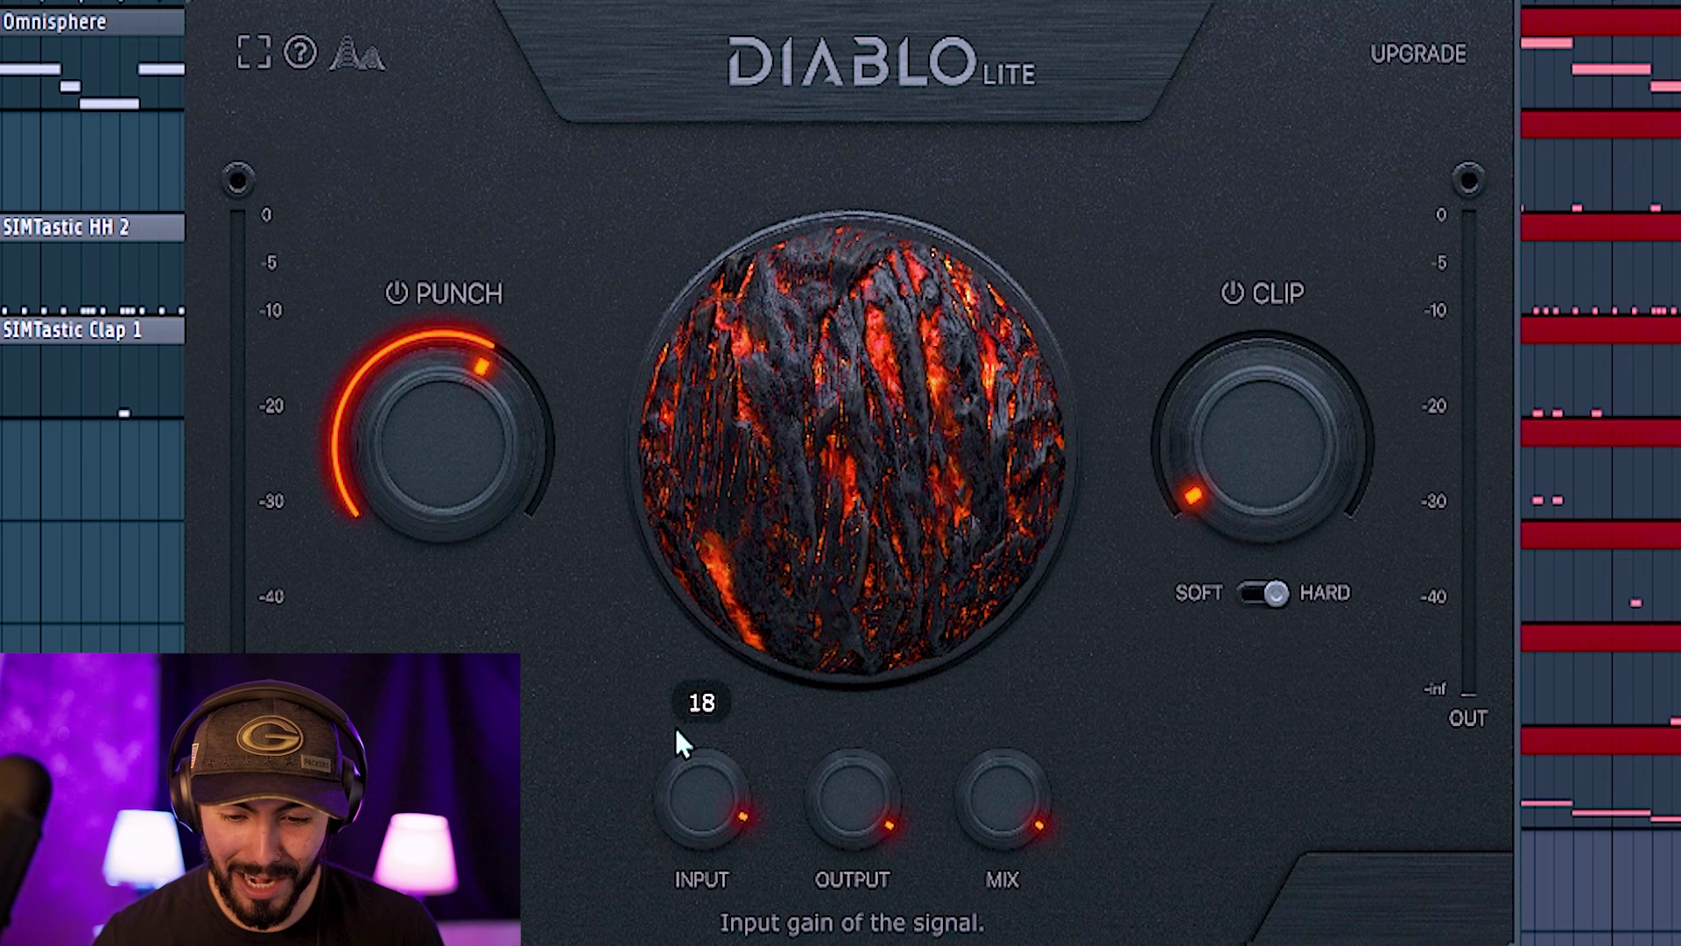
left_click_drag(533, 469, 533, 578)
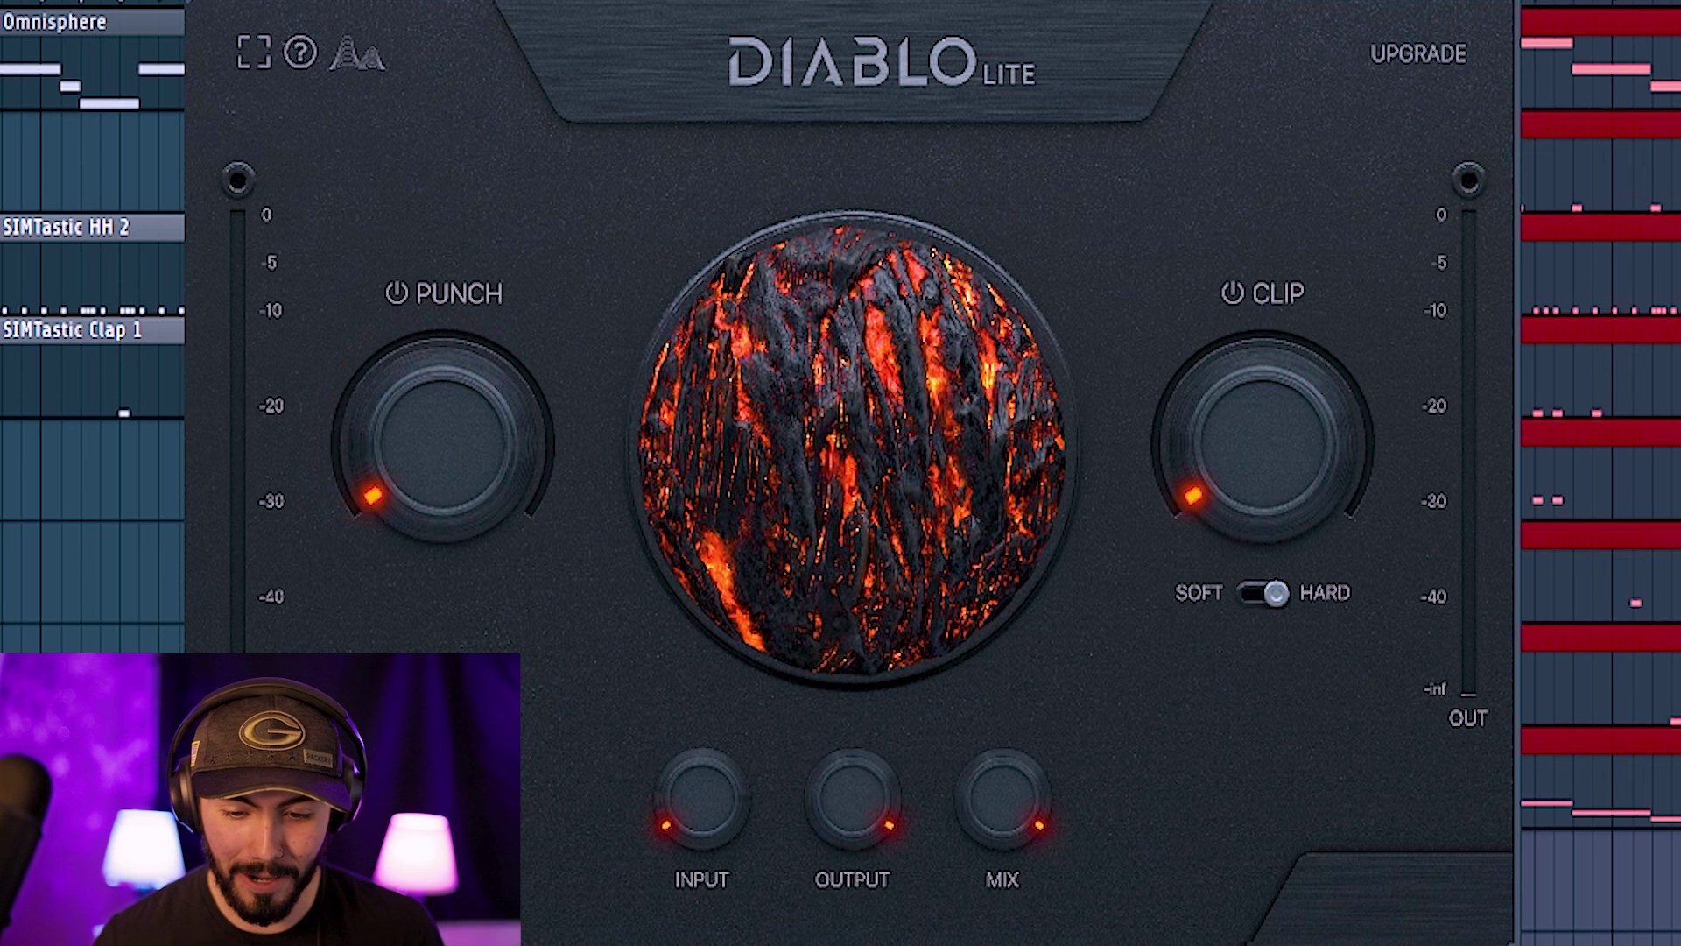
left_click_drag(864, 804, 863, 893)
mouse_move(709, 797)
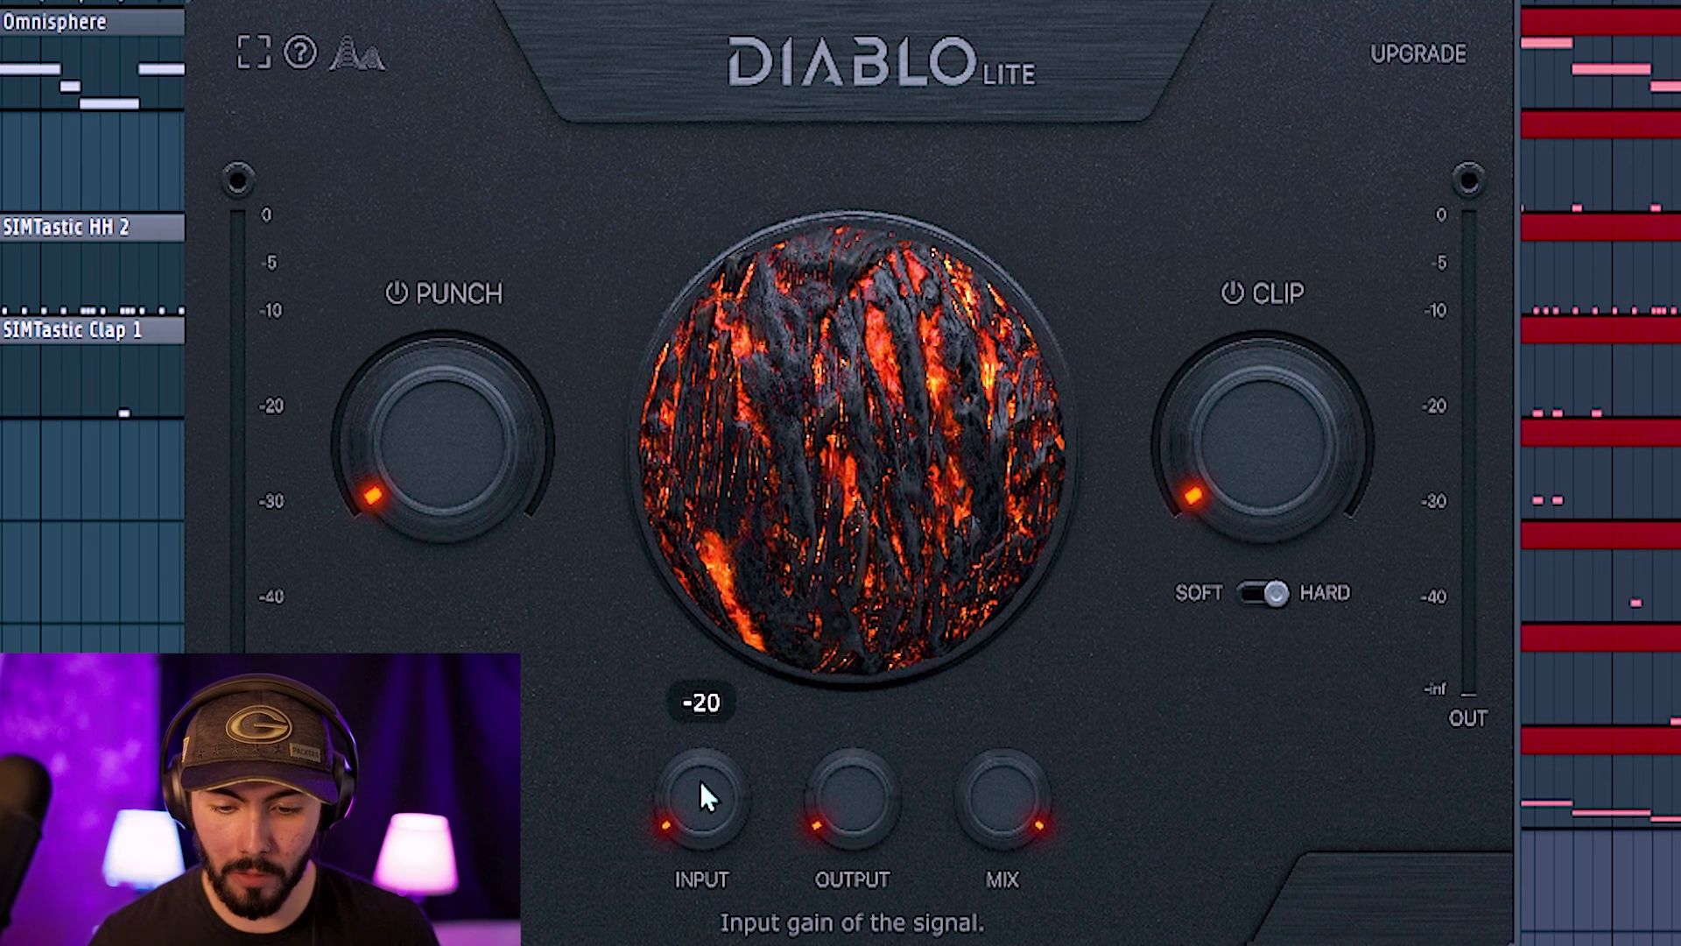
left_click_drag(692, 731, 694, 747)
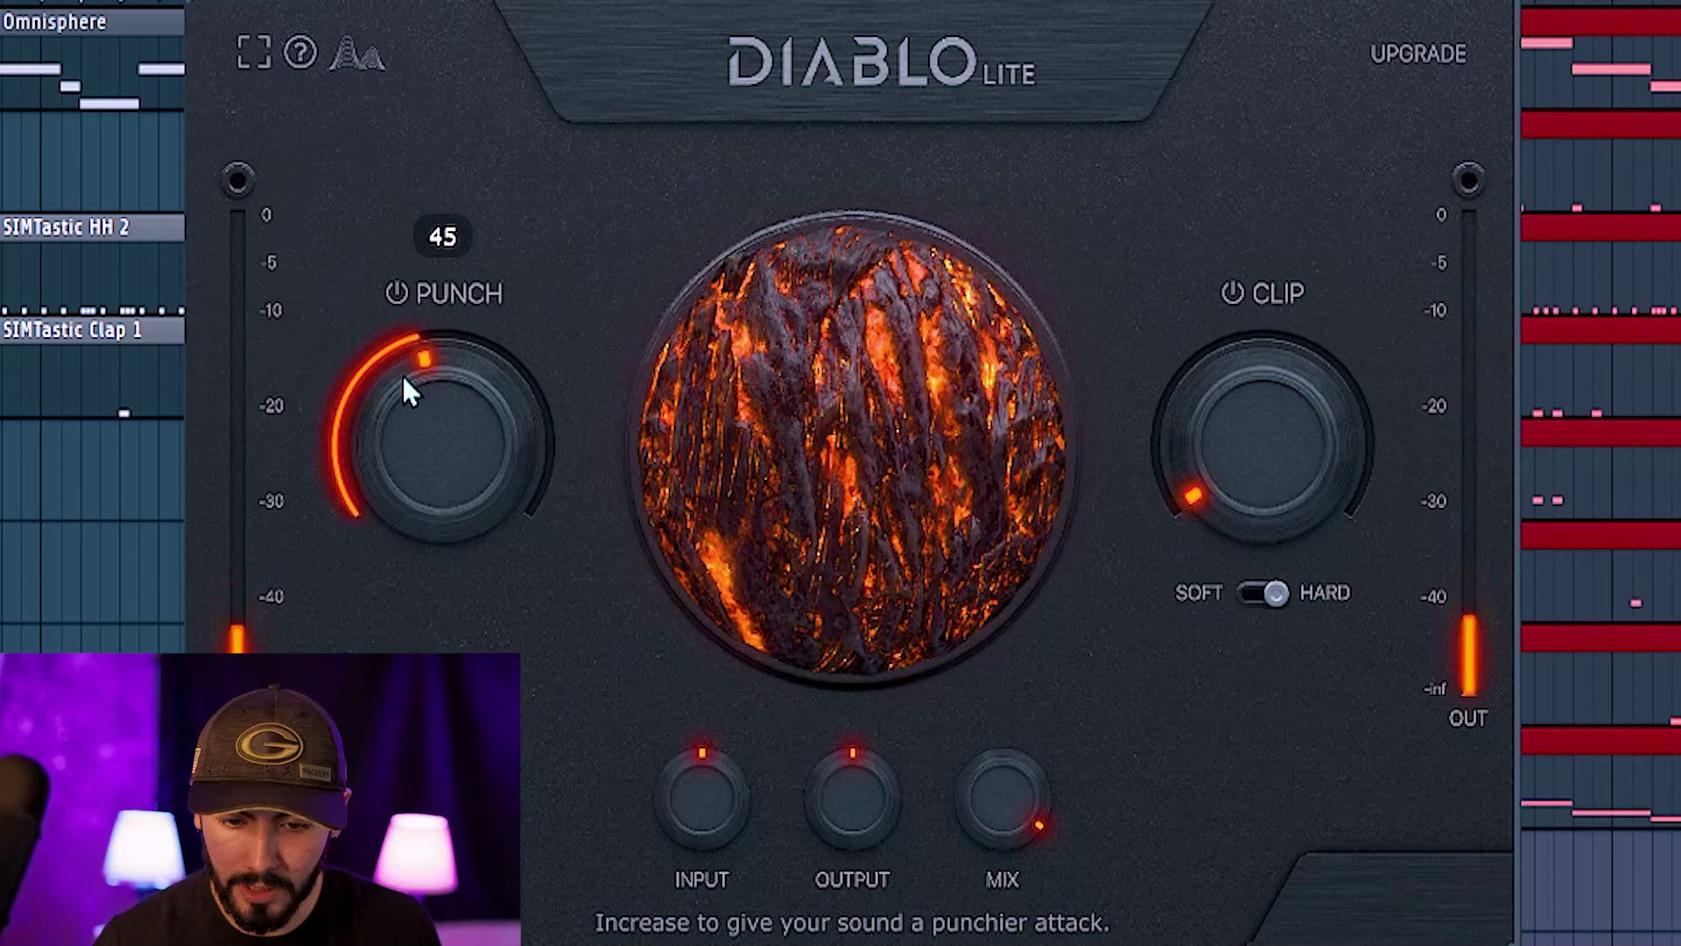
Set Punch to about 50 and Clip to 28 with hard clipping in the kick's Diablo Lite
left_click_drag(402, 374, 402, 365)
left_click_drag(1279, 487, 1252, 399)
left_click(1259, 592)
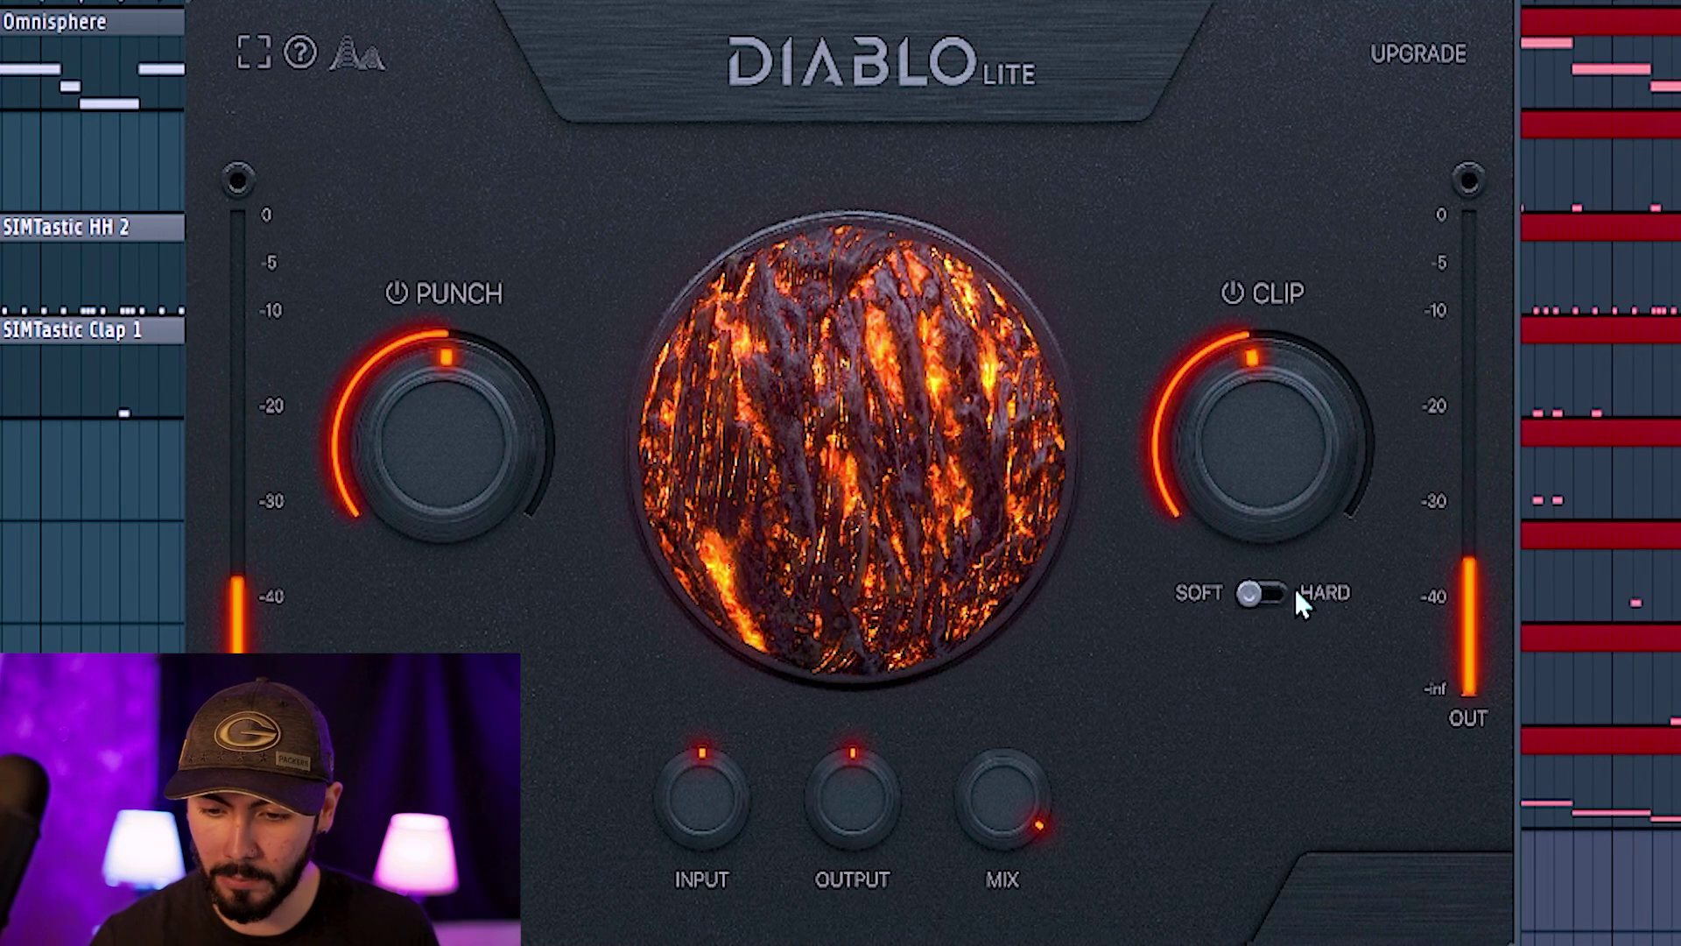
left_click(1283, 593)
left_click_drag(1246, 453, 1230, 476)
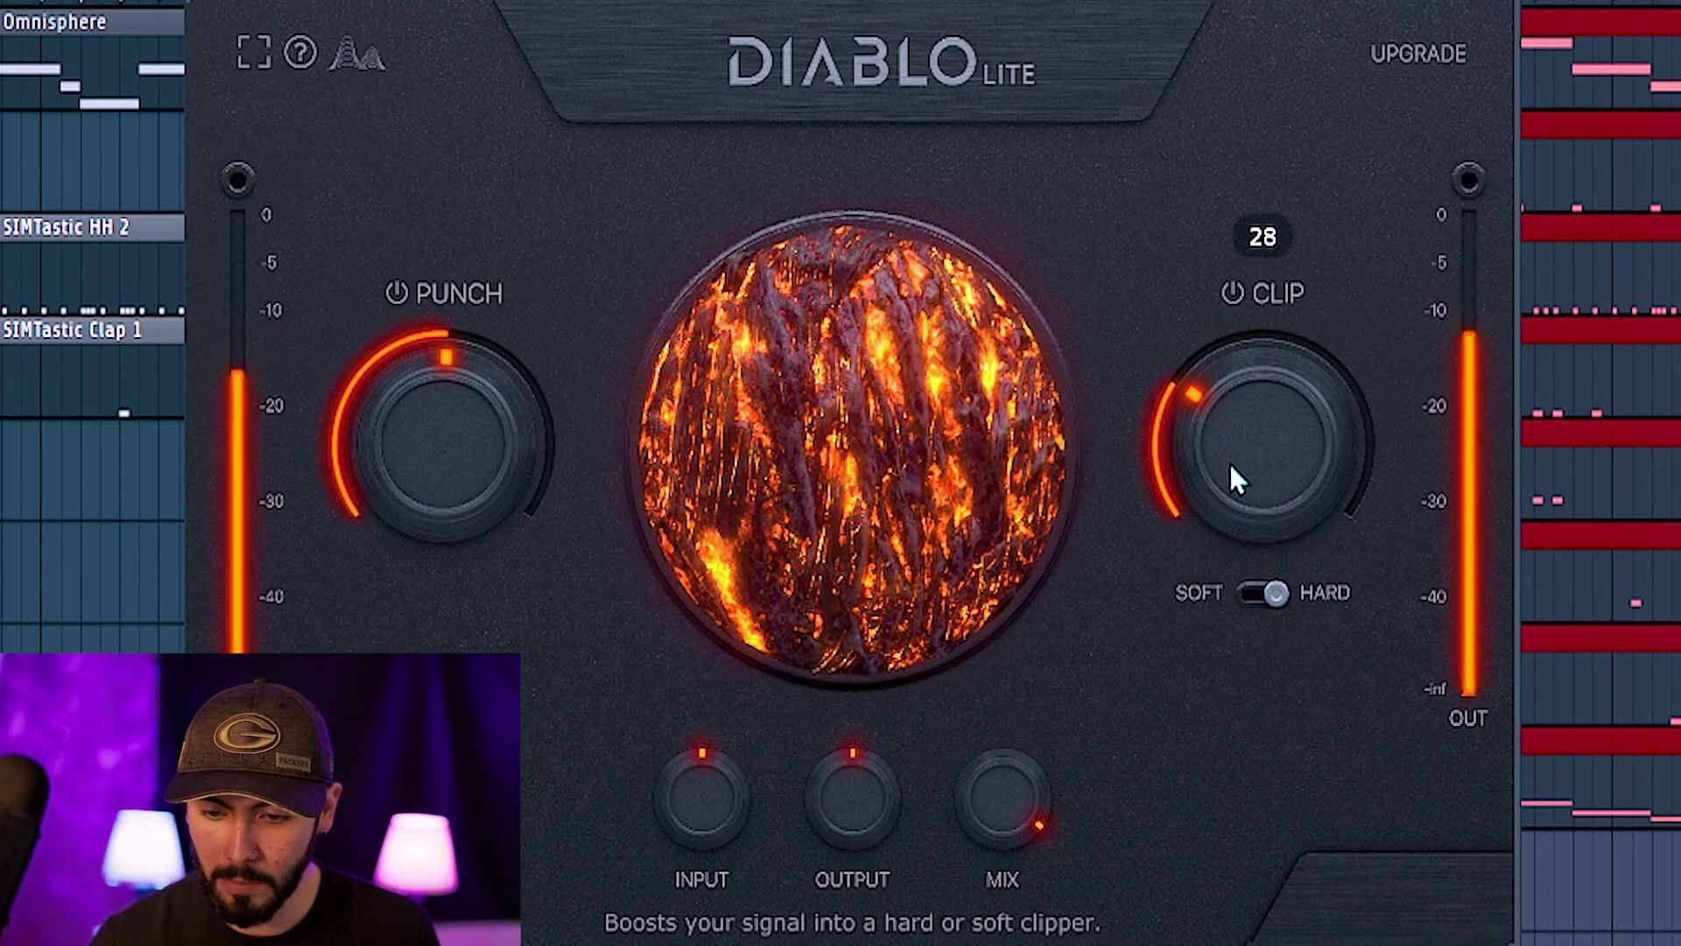
mouse_move(1242, 401)
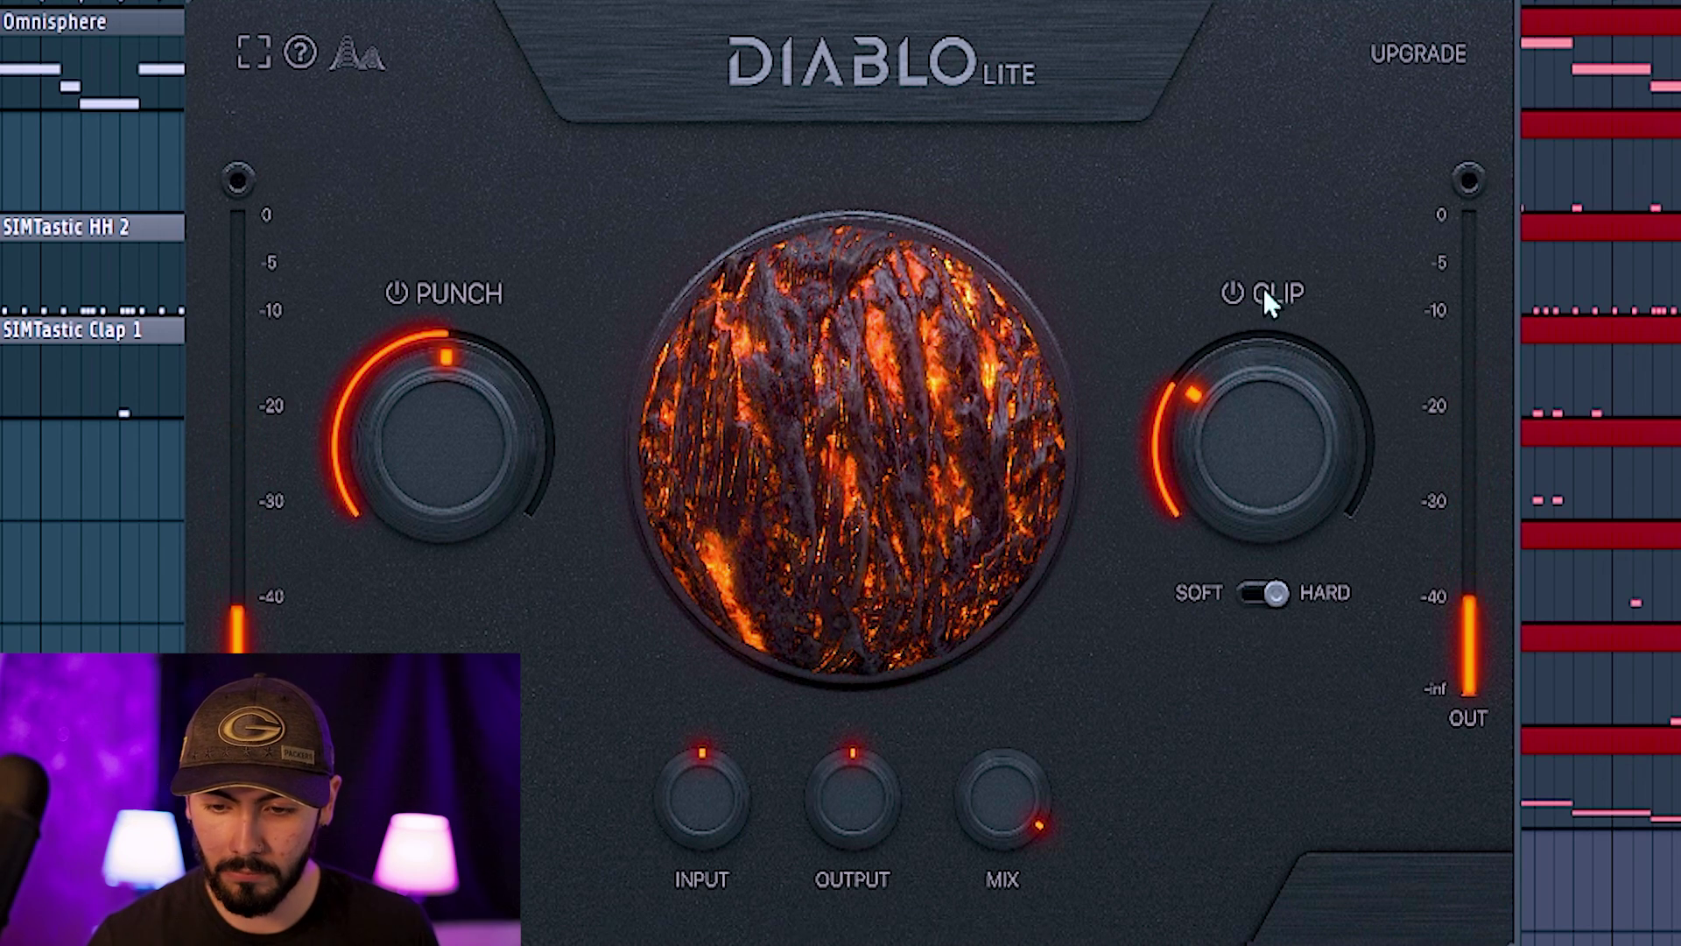
Compare the dry and processed kick by taking Diablo Lite's Mix down to 0 and back up to fully wet
mouse_move(822, 815)
left_click_drag(1002, 801, 1013, 881)
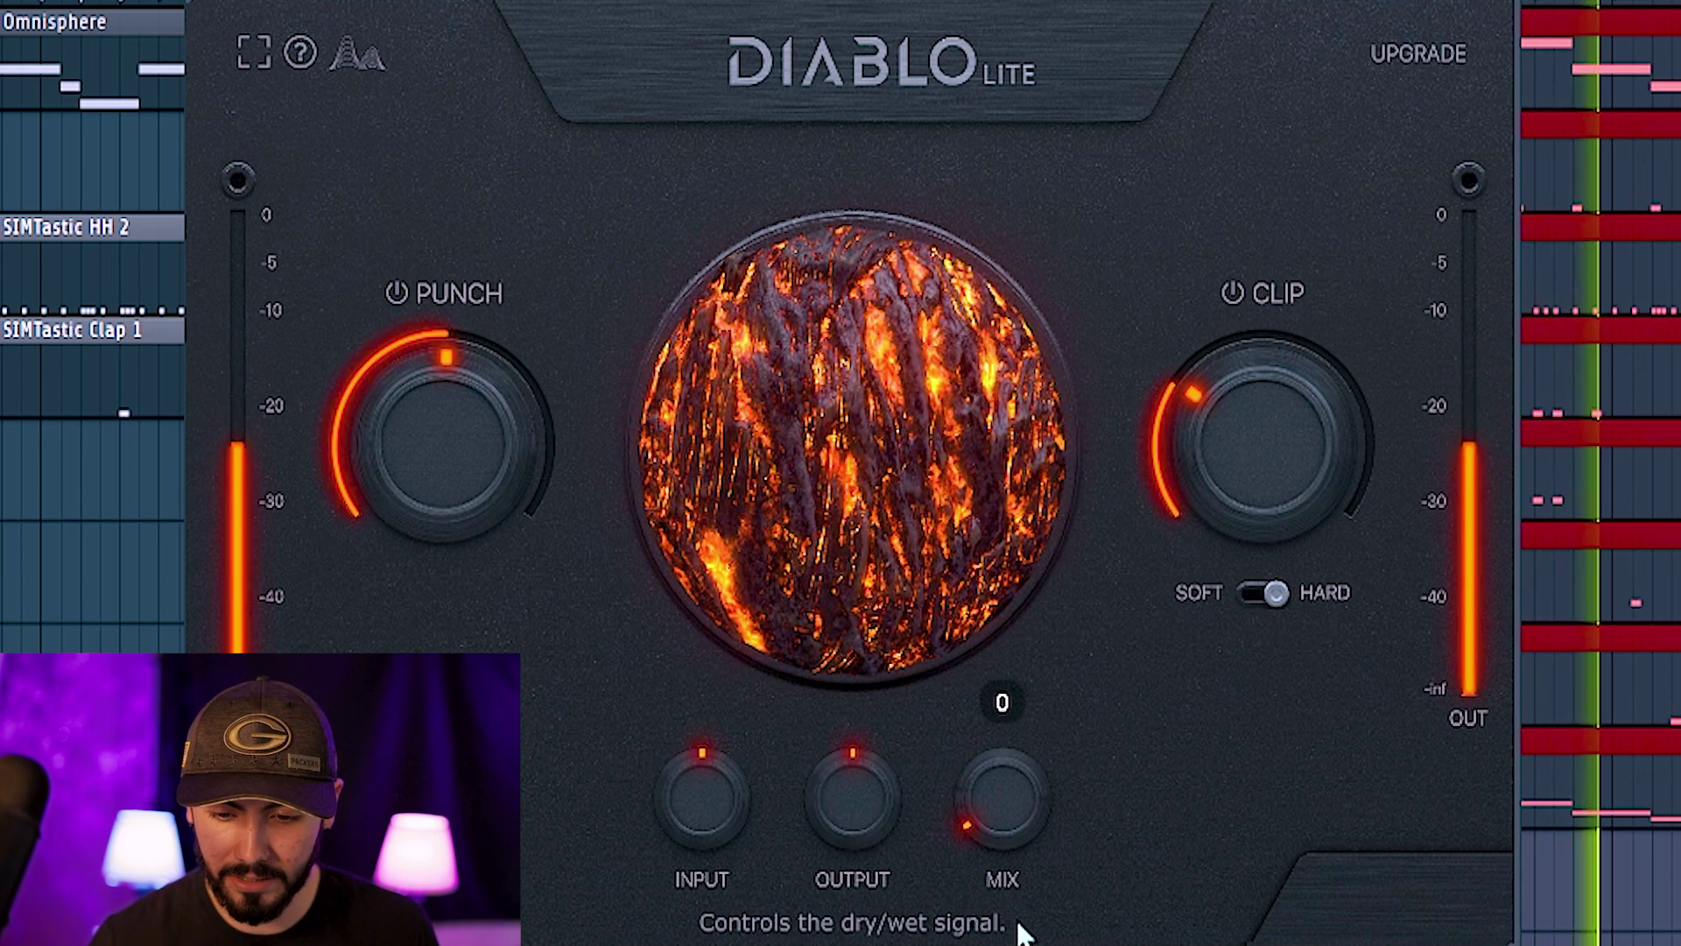
left_click_drag(1018, 925, 993, 770)
Show the mixer and lower the kick track's fader during playback
key("F9")
key("space")
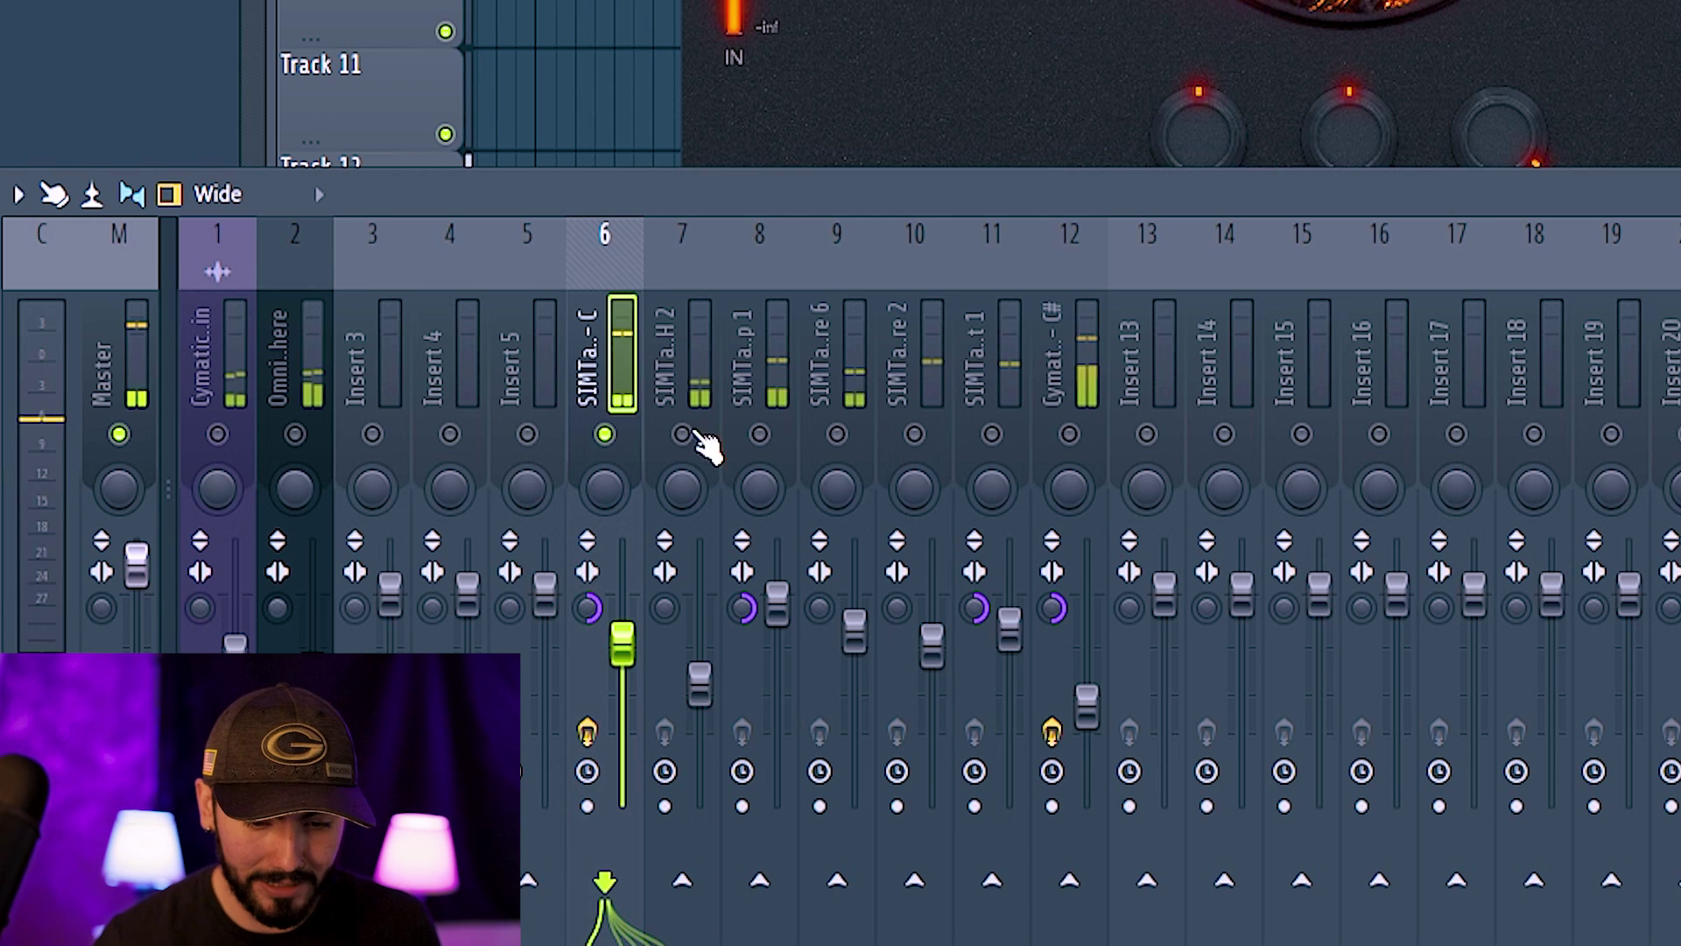
left_click_drag(623, 644, 622, 674)
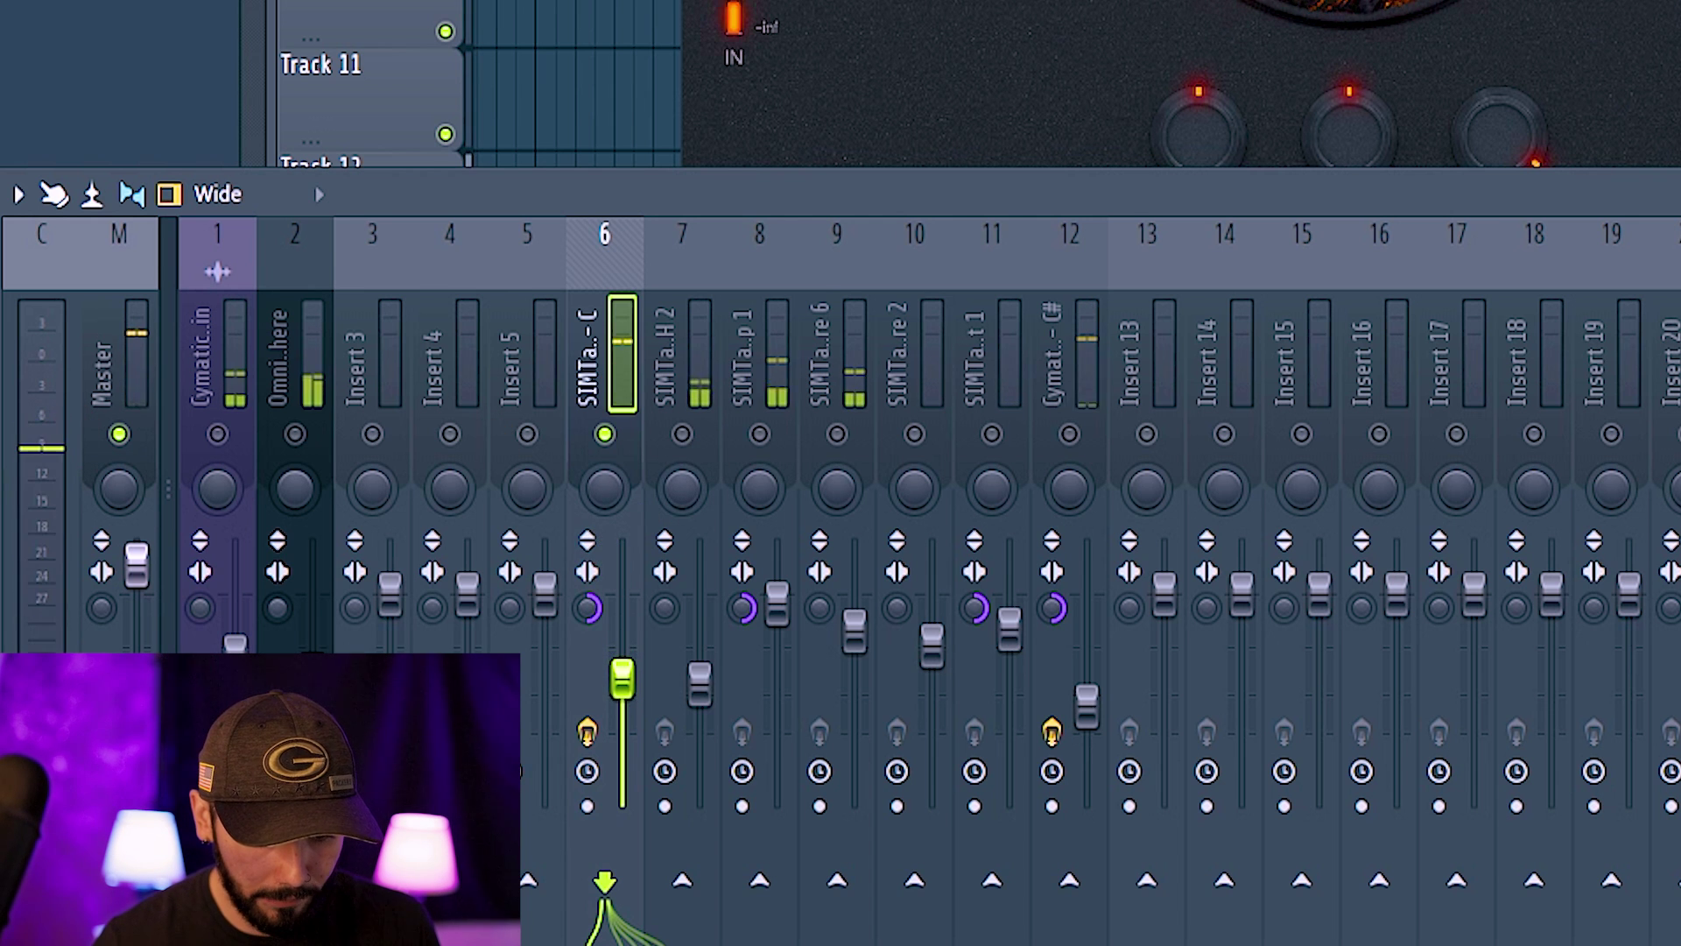
mouse_move(1336, 127)
left_click_drag(841, 724, 837, 742)
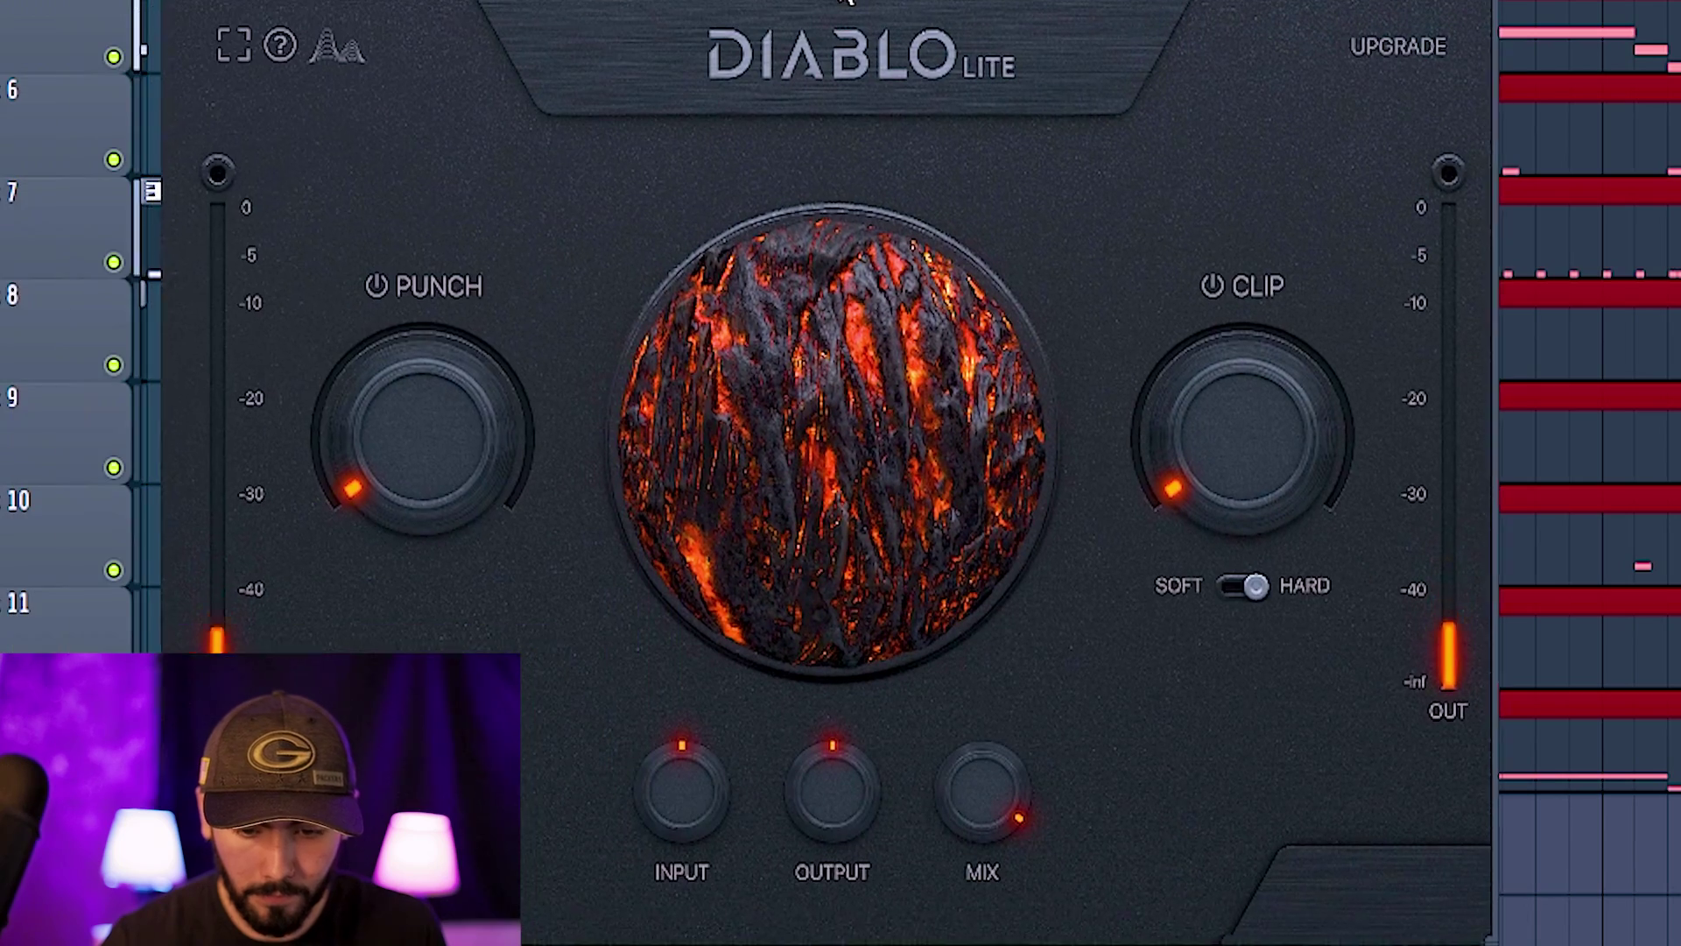
Raise Punch to its maximum and Clip to 100 with soft clipping in the open Diablo Lite
left_click_drag(441, 427, 427, 363)
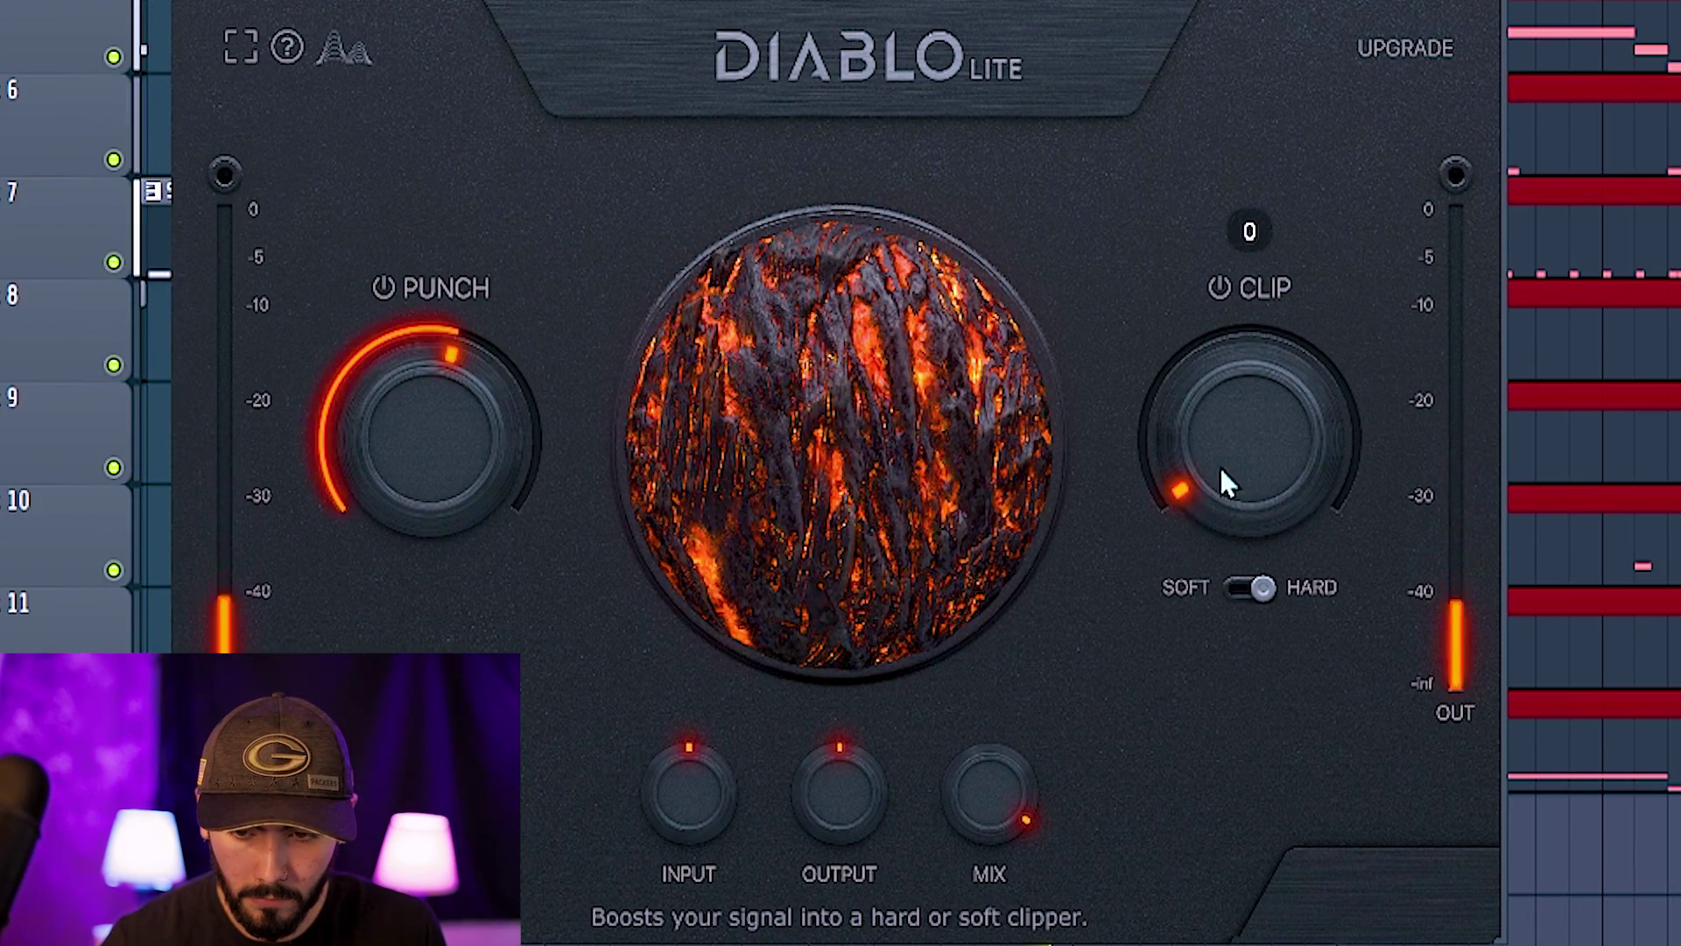
left_click_drag(1220, 465, 1205, 359)
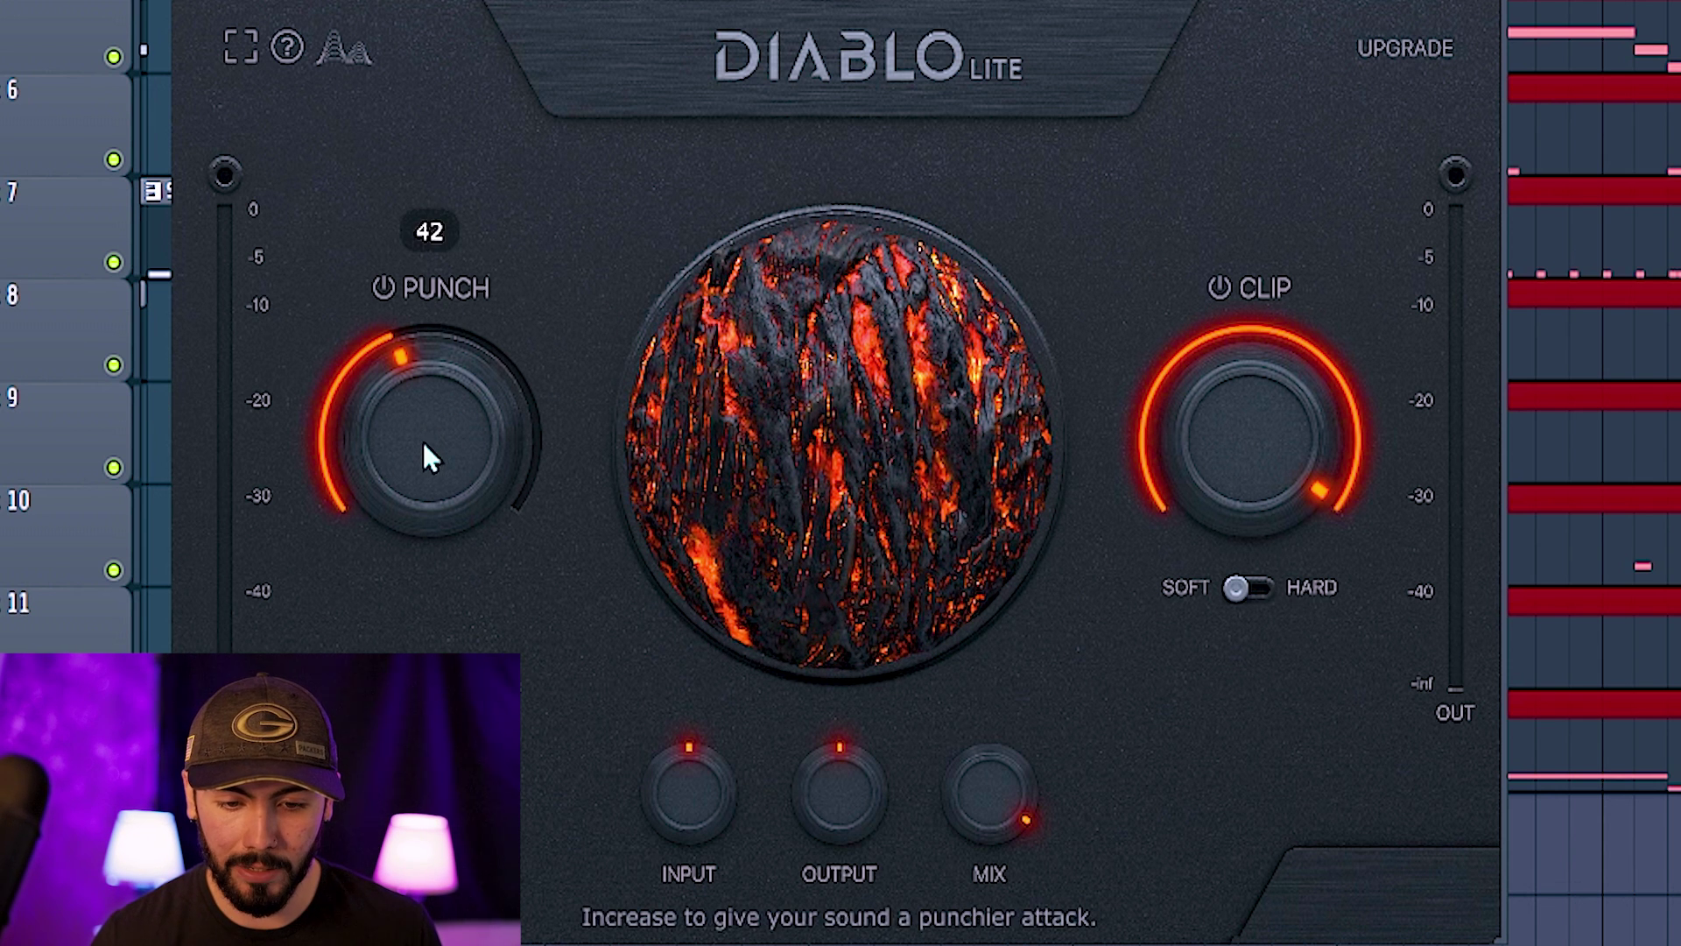
left_click_drag(431, 476, 408, 376)
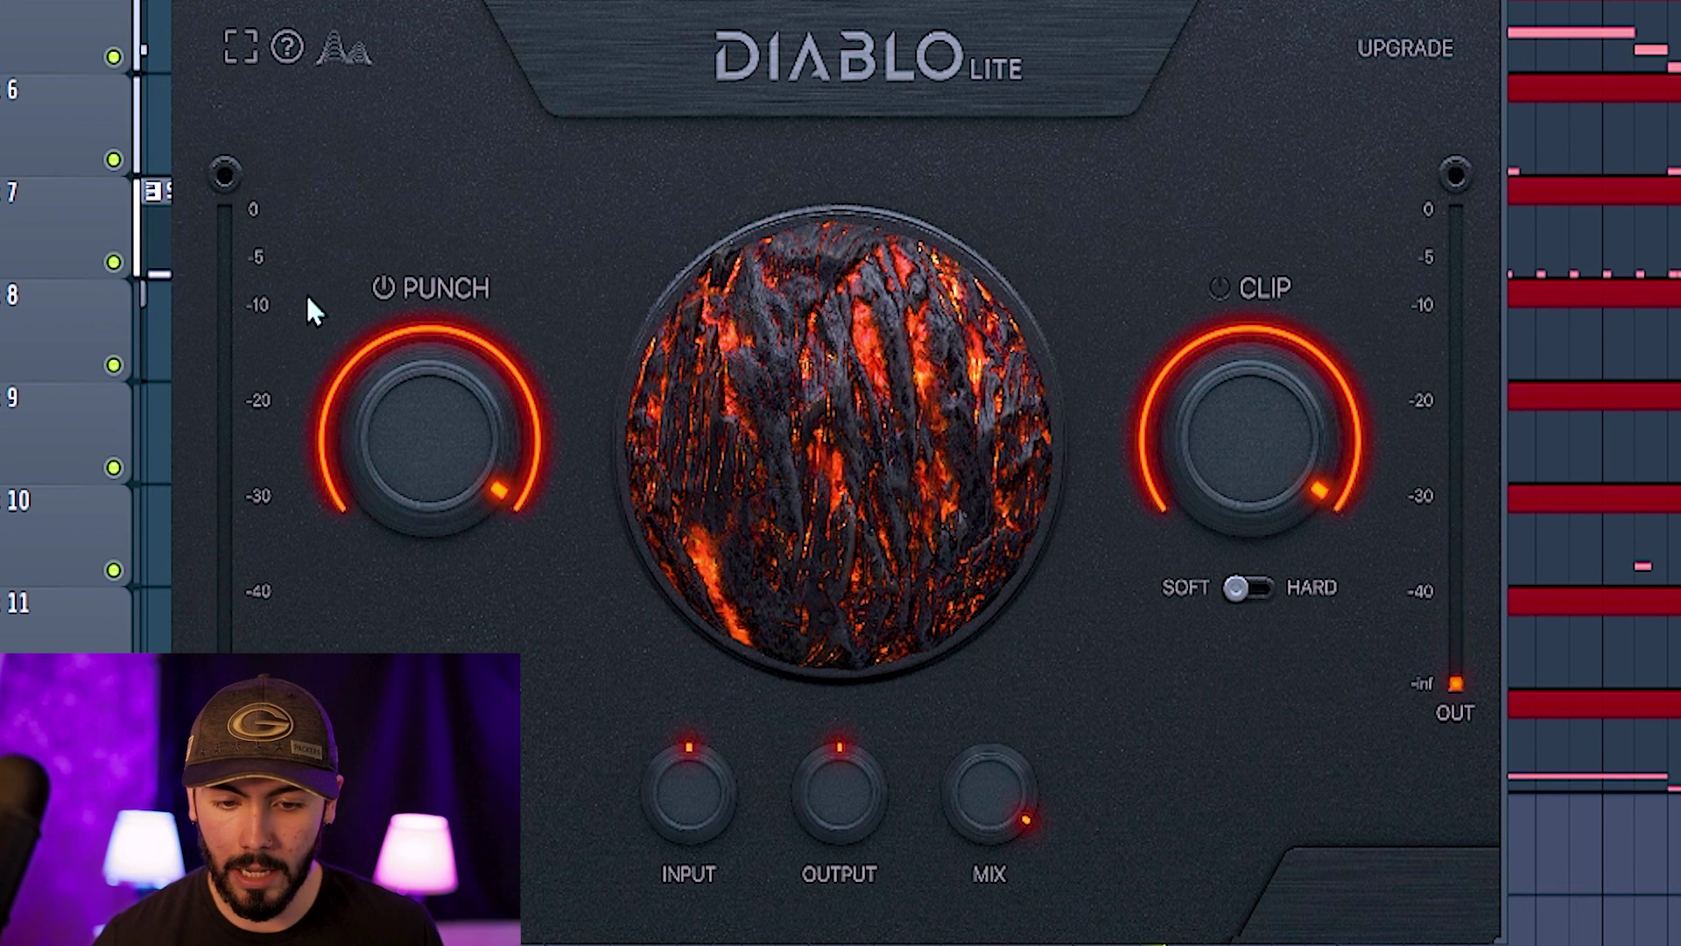
Switch off the Punch section and re-enable the Clip section to hear the soft clipper alone
left_click(386, 289)
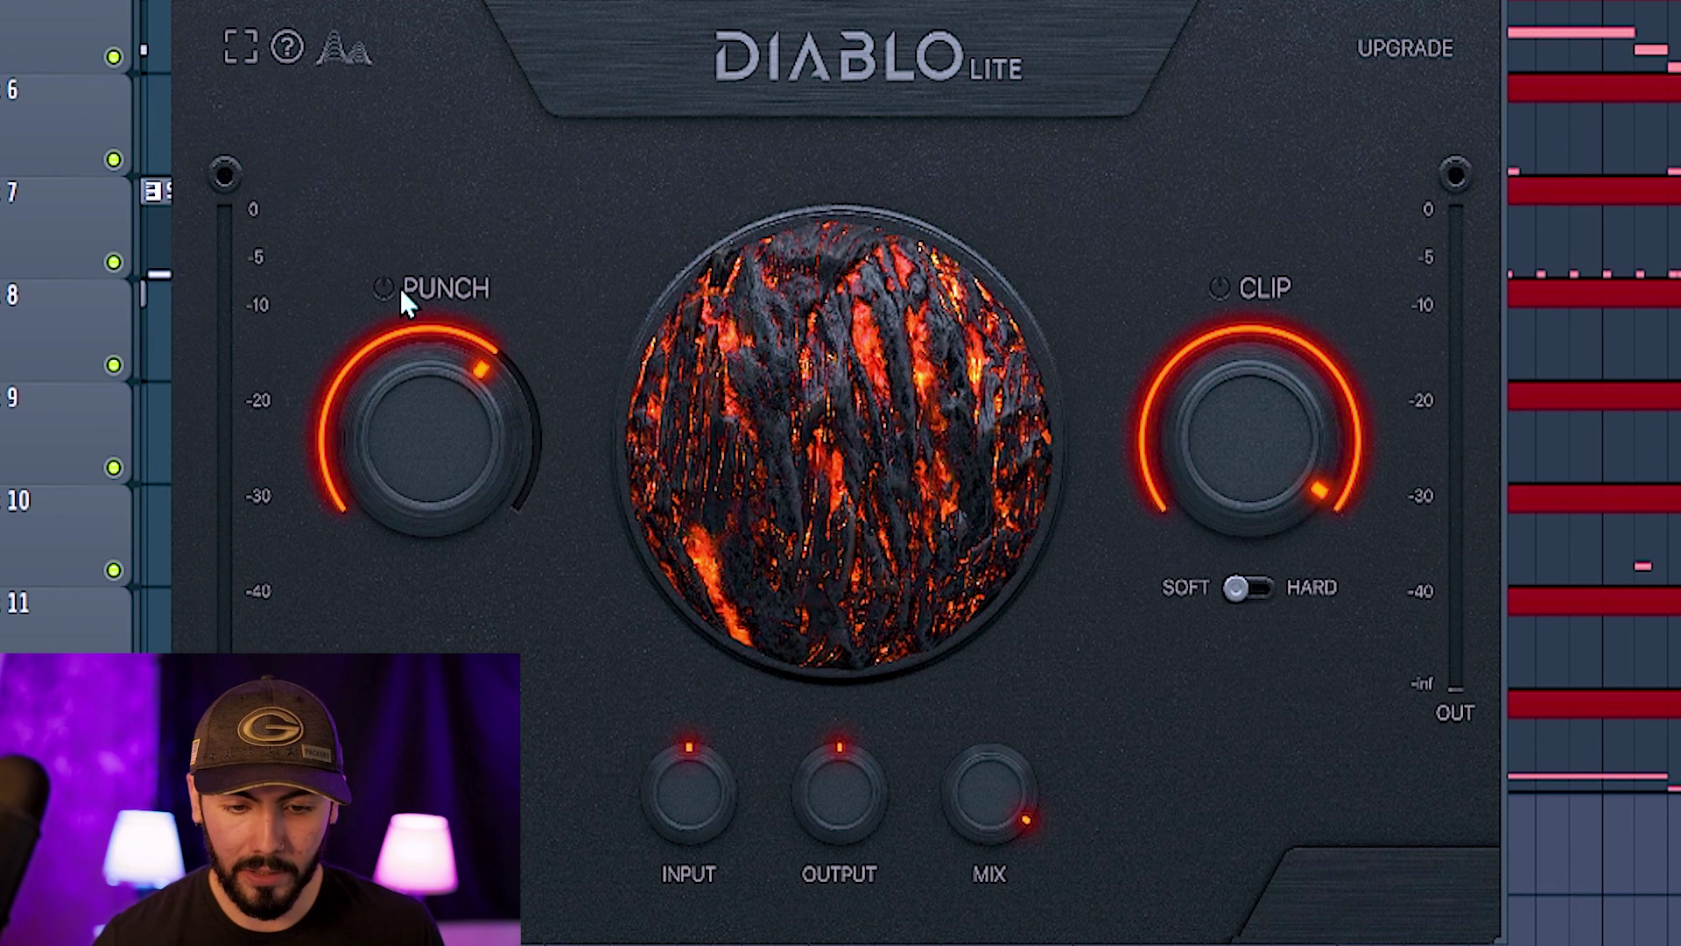
left_click(1221, 289)
mouse_move(1325, 472)
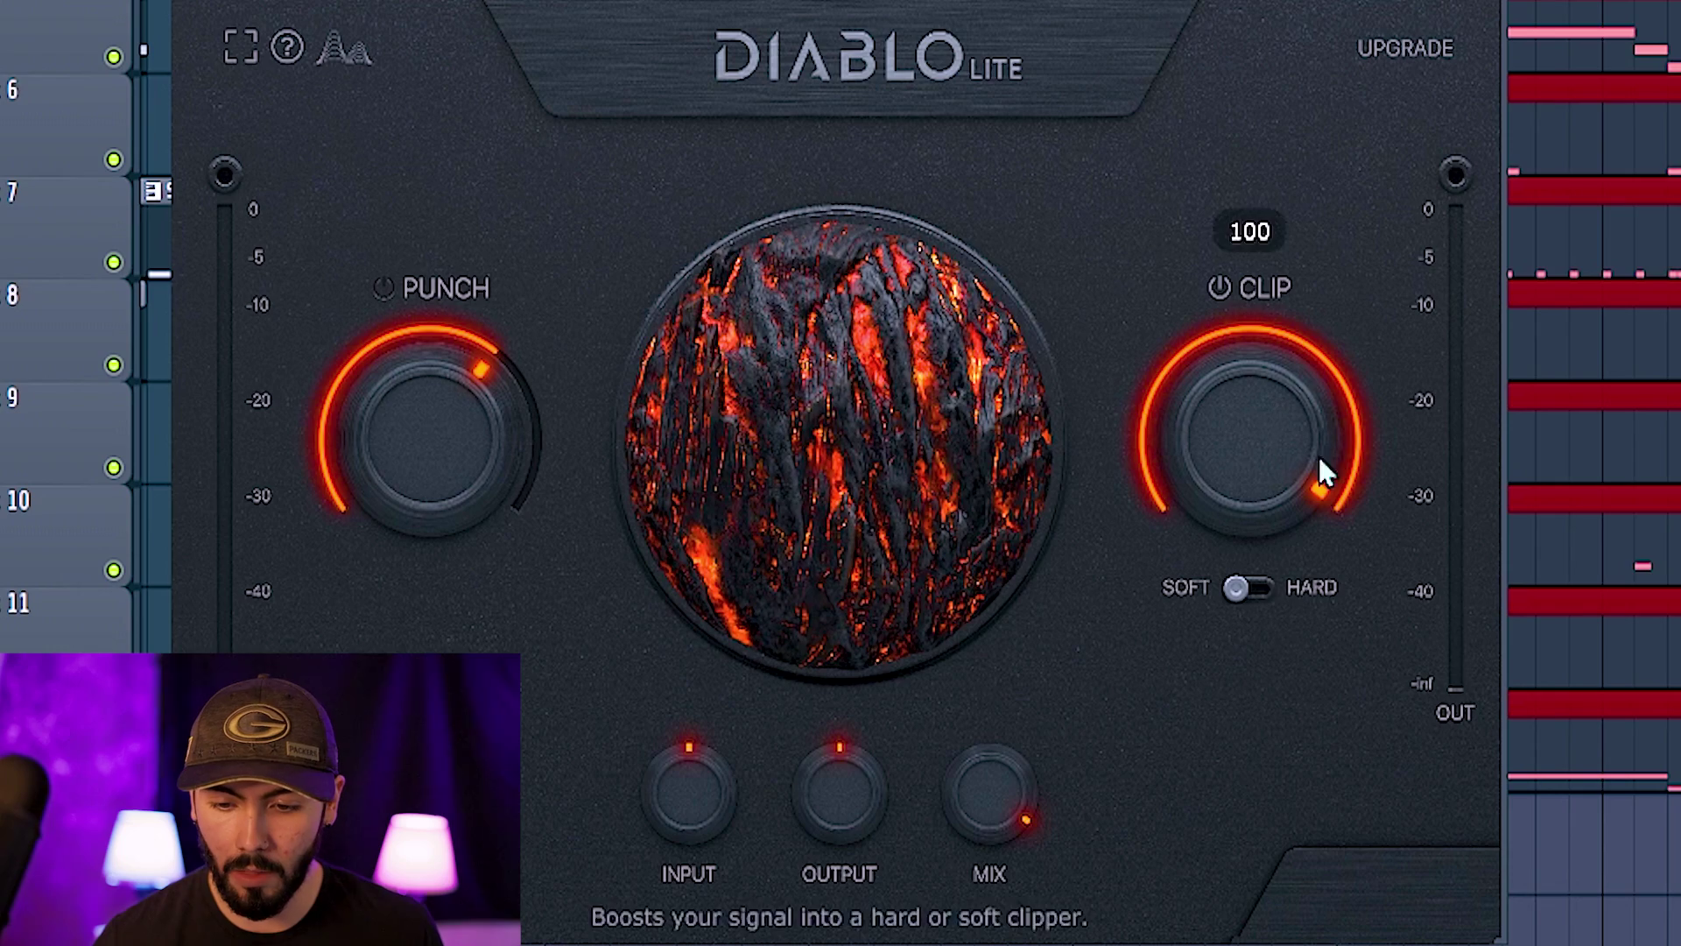
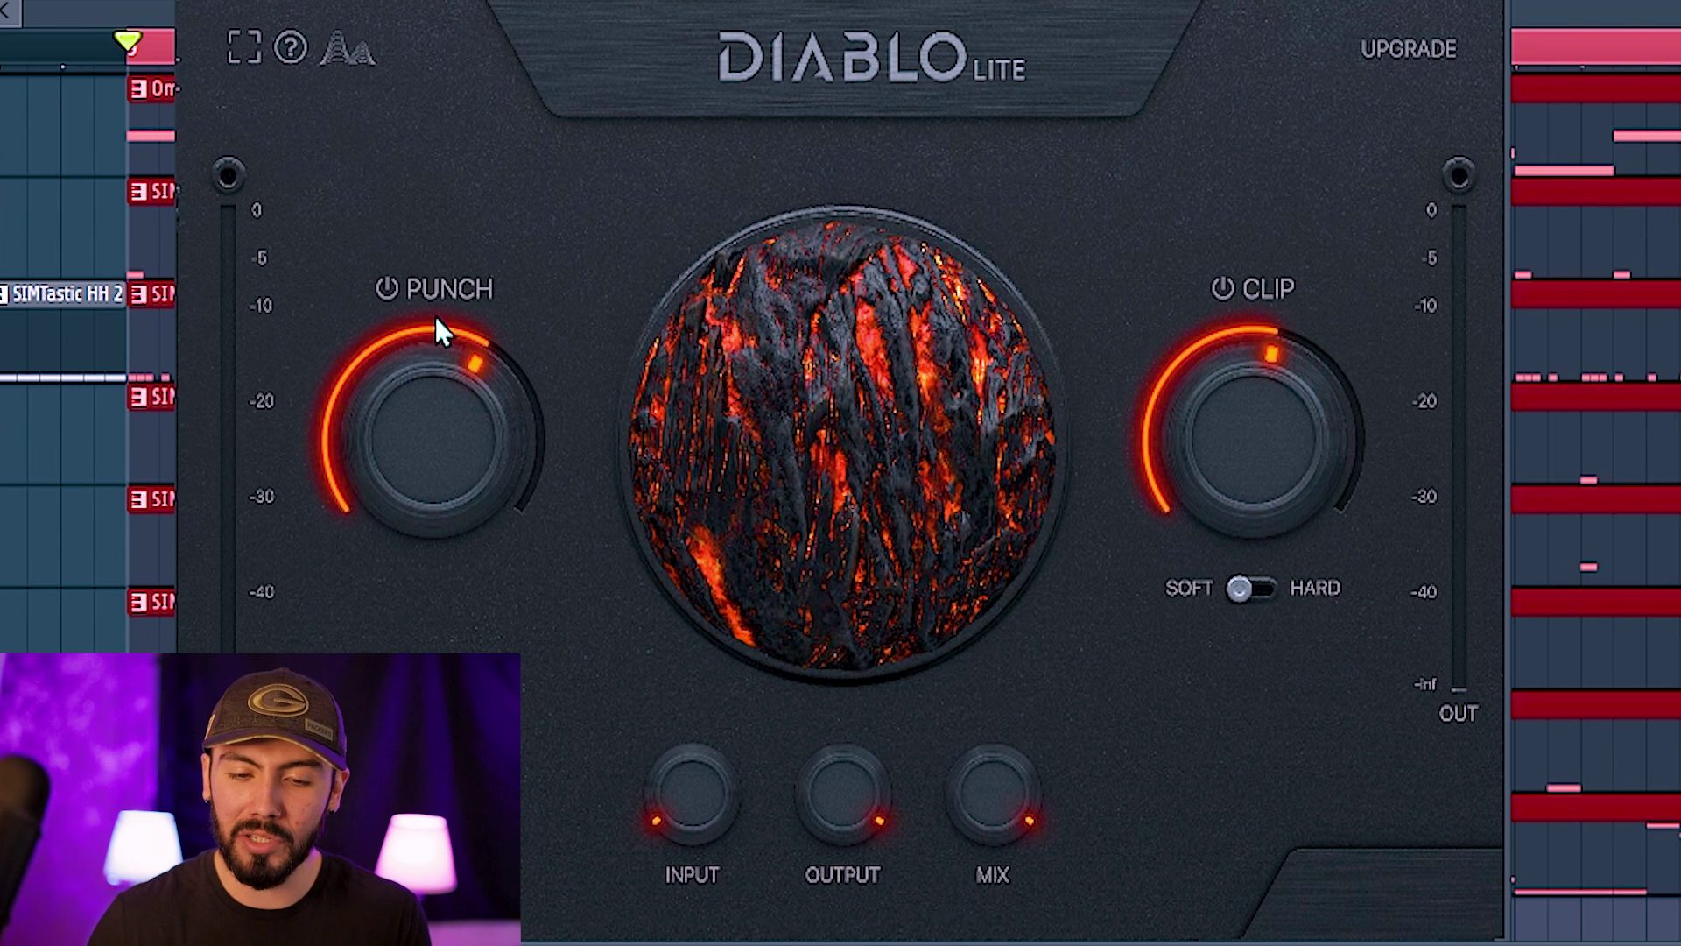
mouse_move(1252, 418)
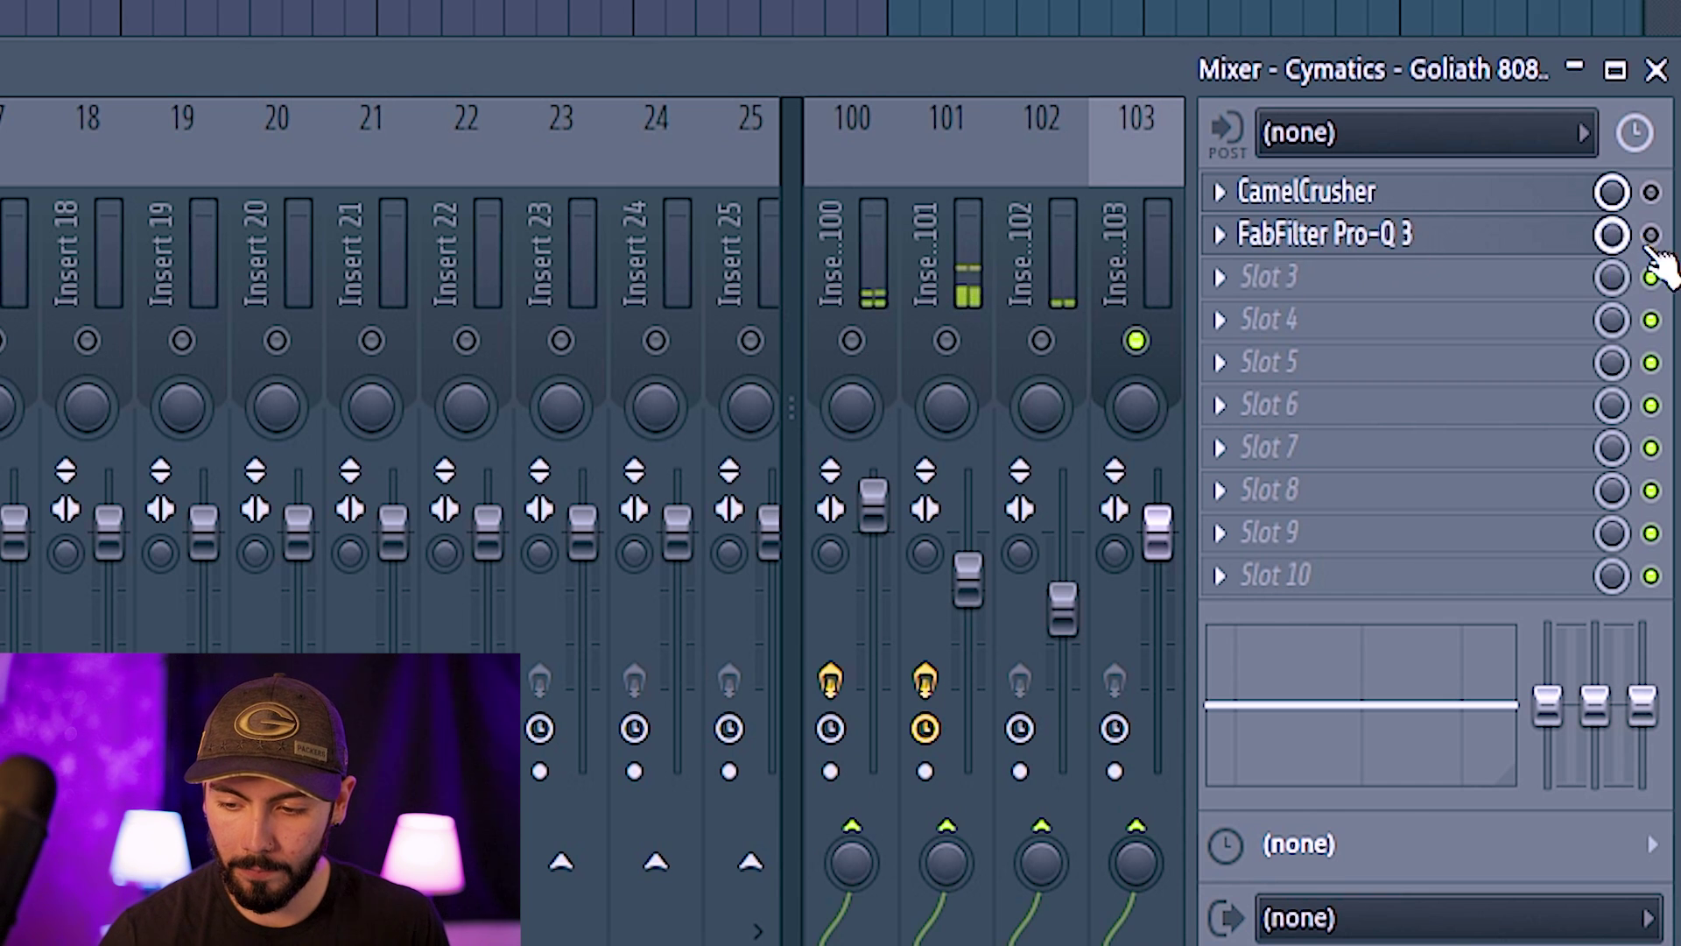
Load Cymatics Diablo Lite into slot 3 of the Goliath 808 mixer track and raise its Punch to maximum
left_click(1313, 277)
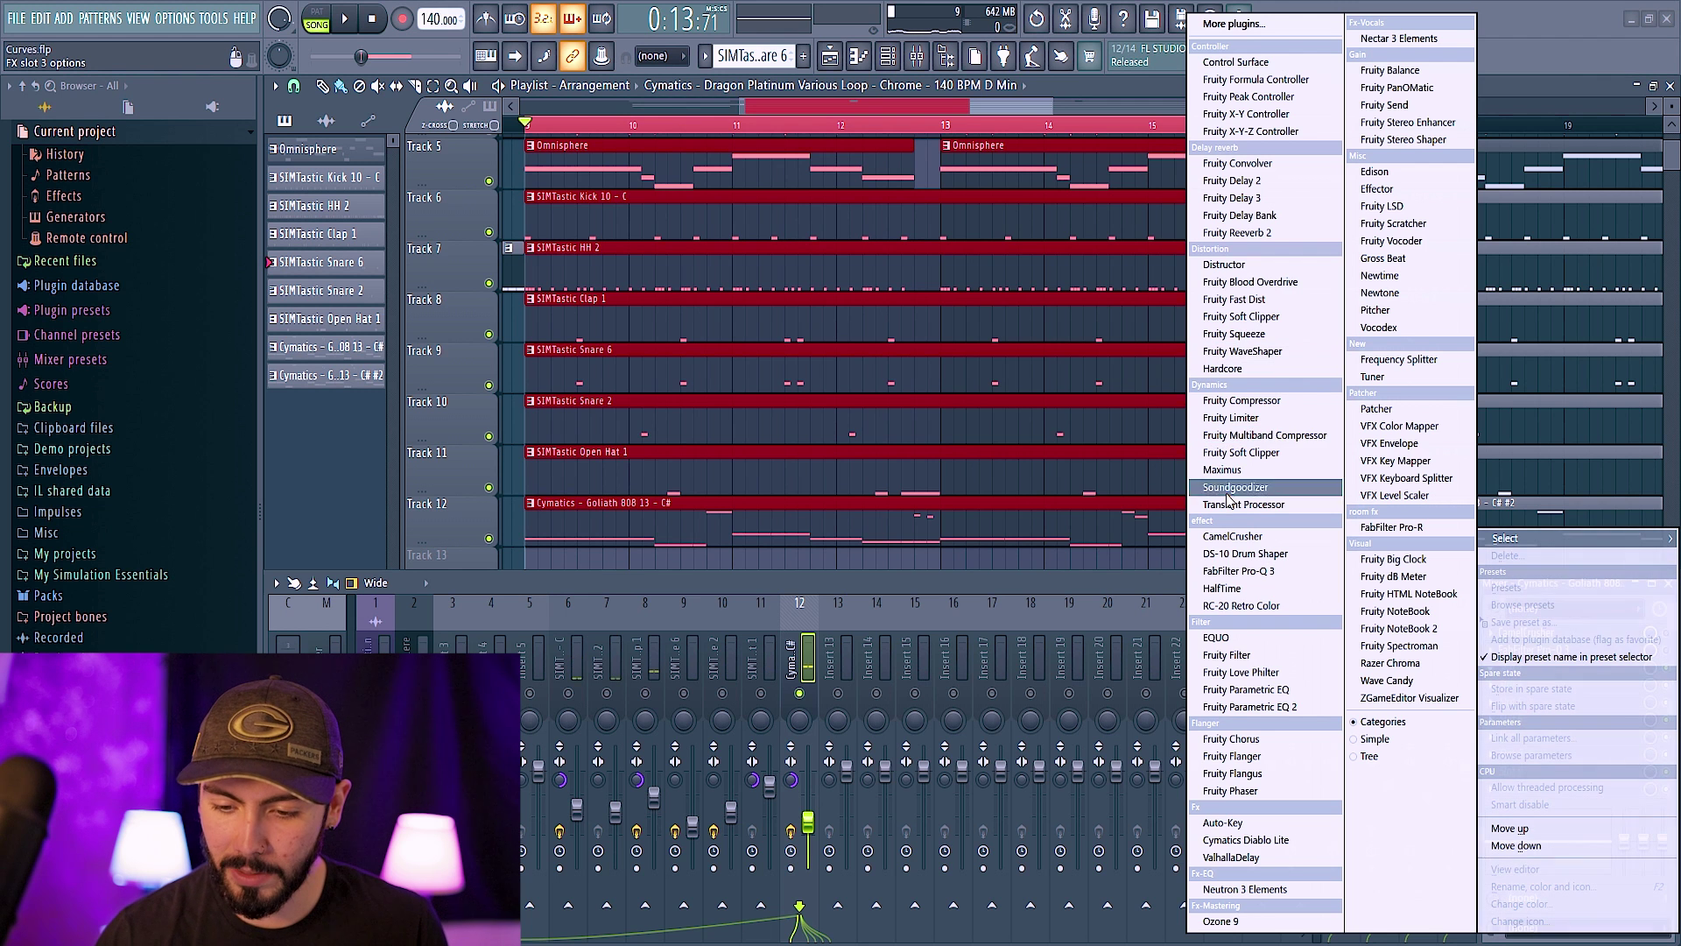
left_click(1247, 841)
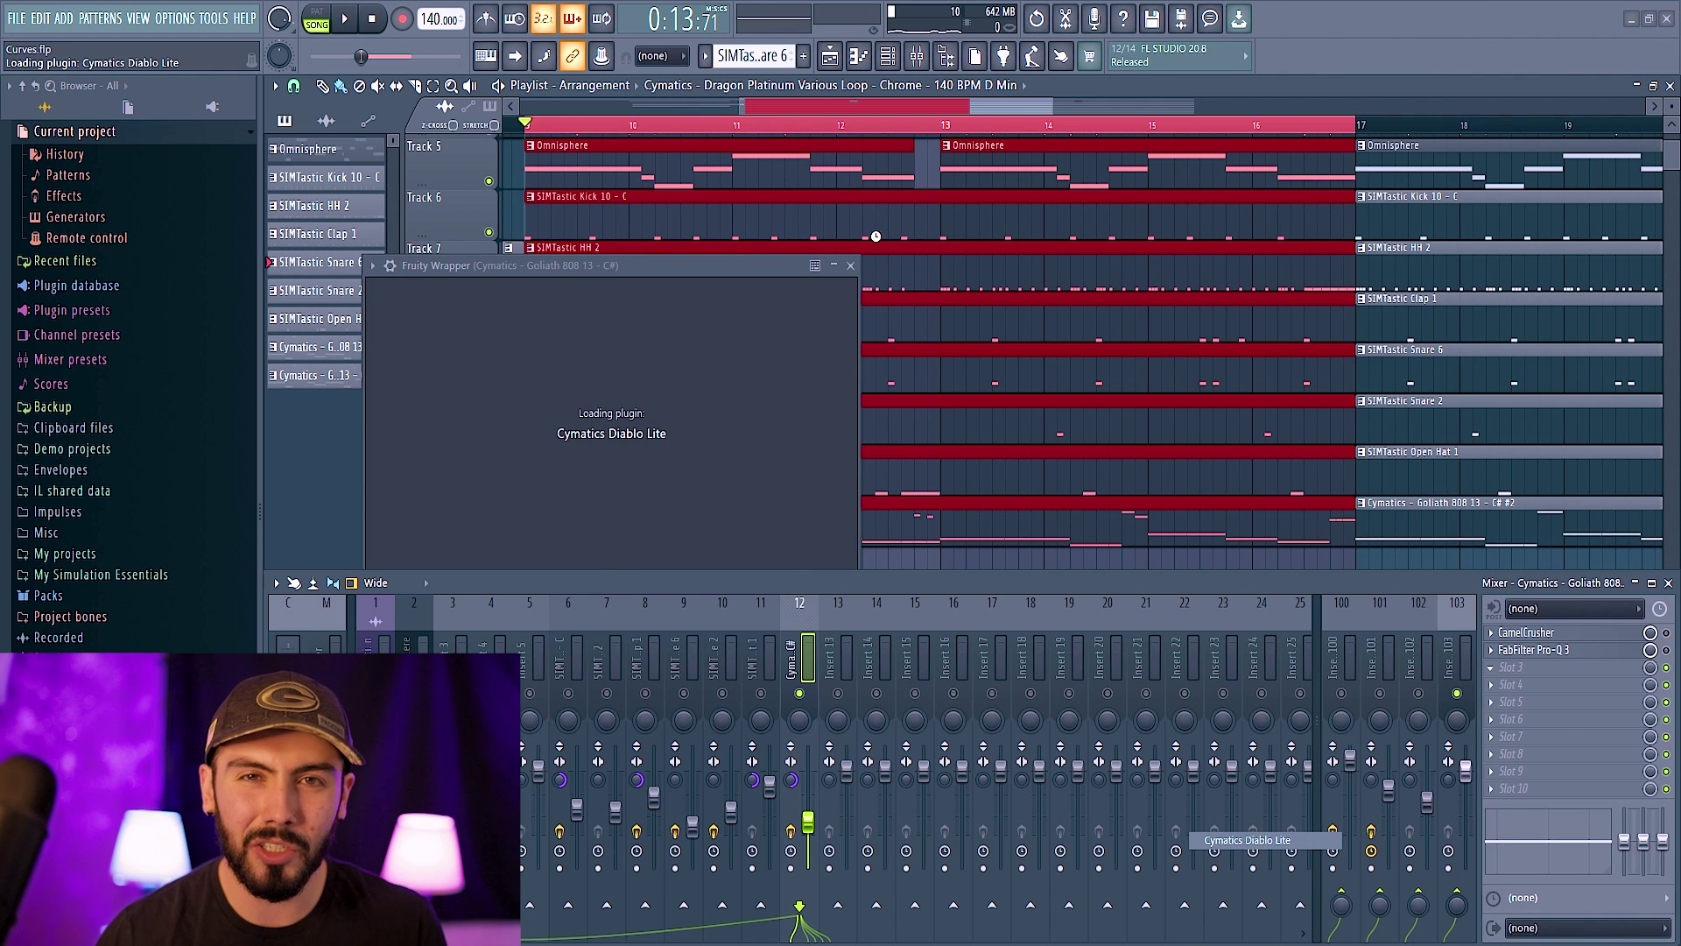
left_click_drag(769, 275, 968, 121)
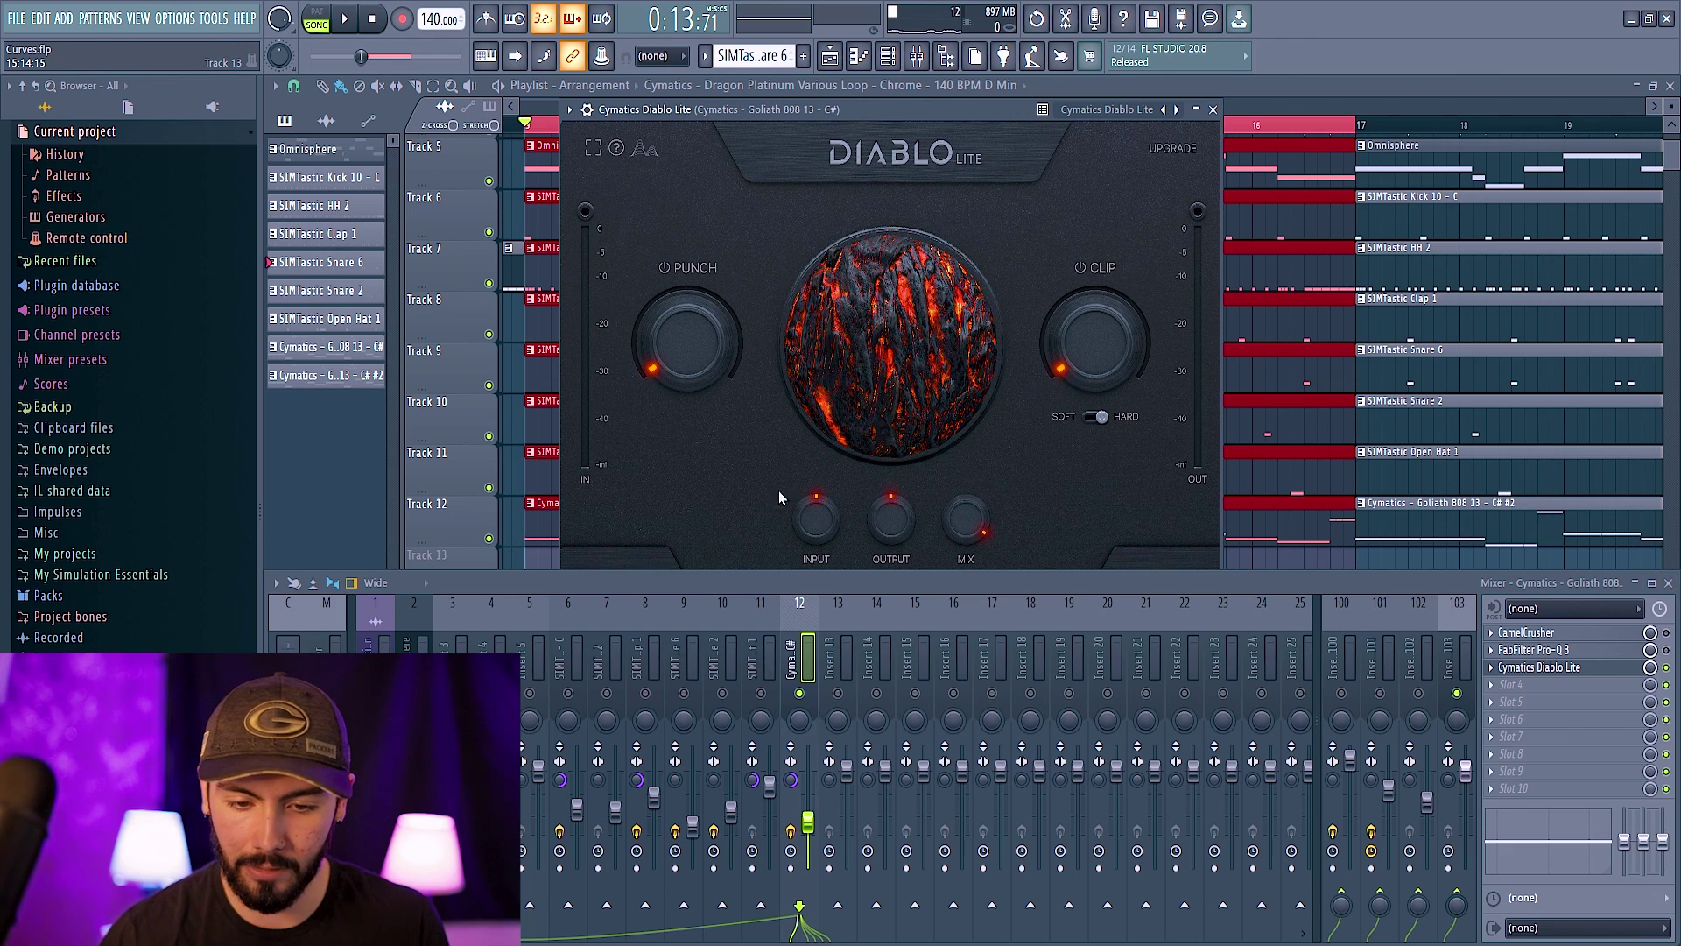
left_click_drag(687, 343, 687, 297)
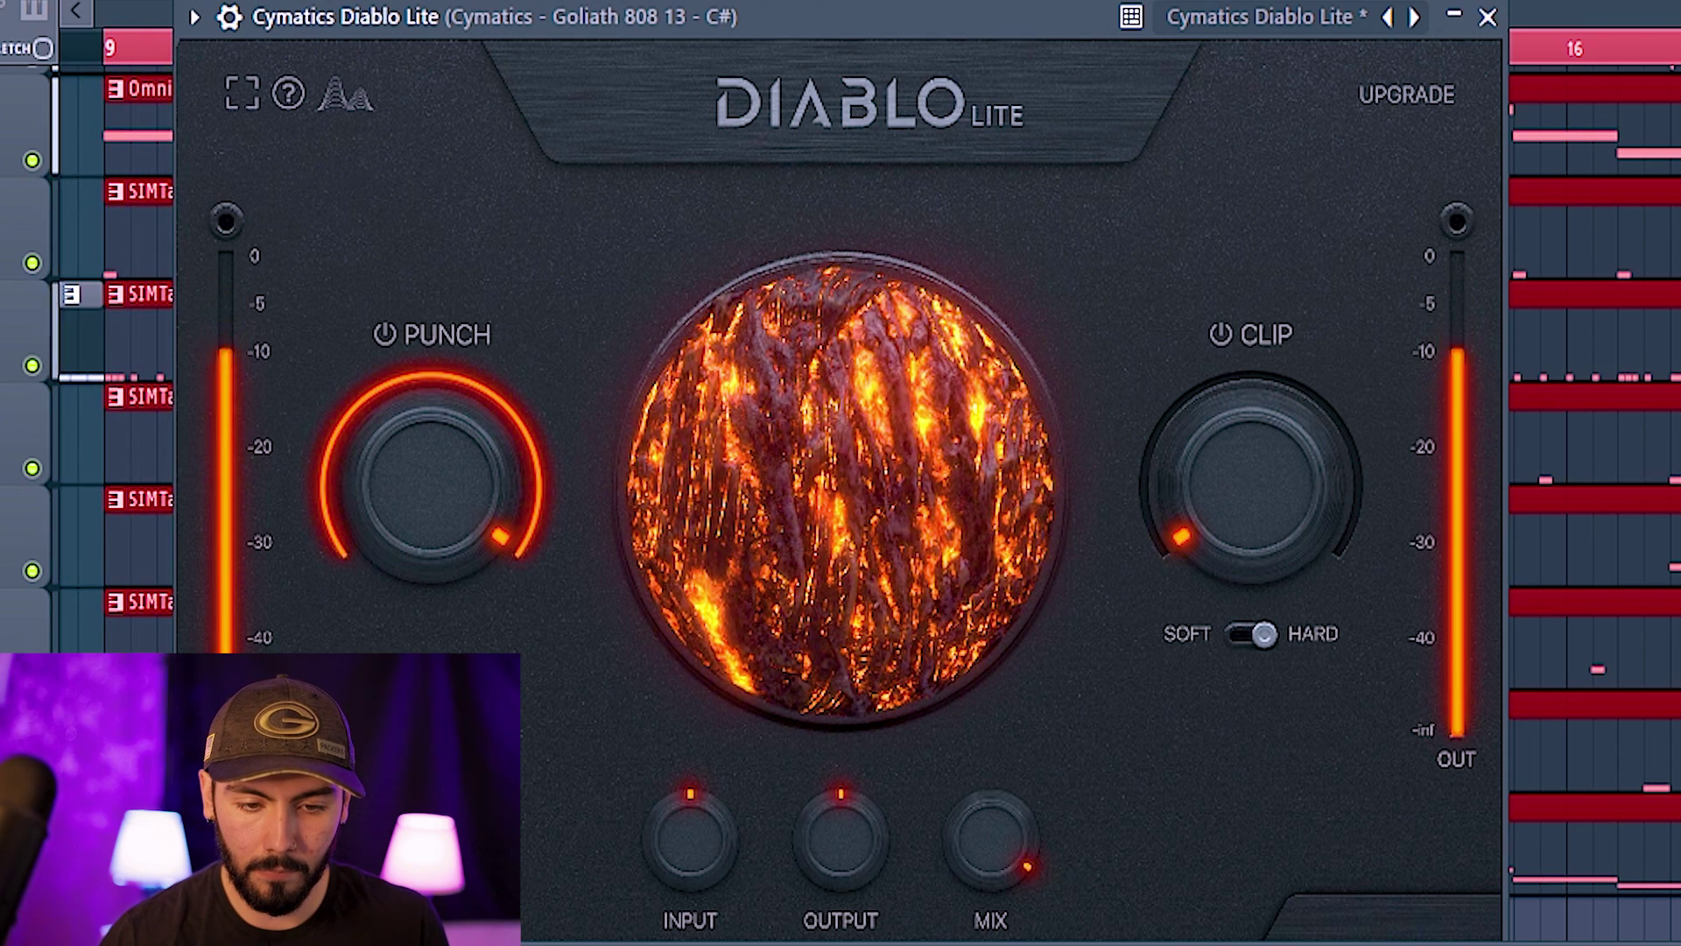
Lower Punch and Input in the 808's Diablo Lite, raise Output to compensate and adjust Clip
left_click_drag(399, 486, 450, 549)
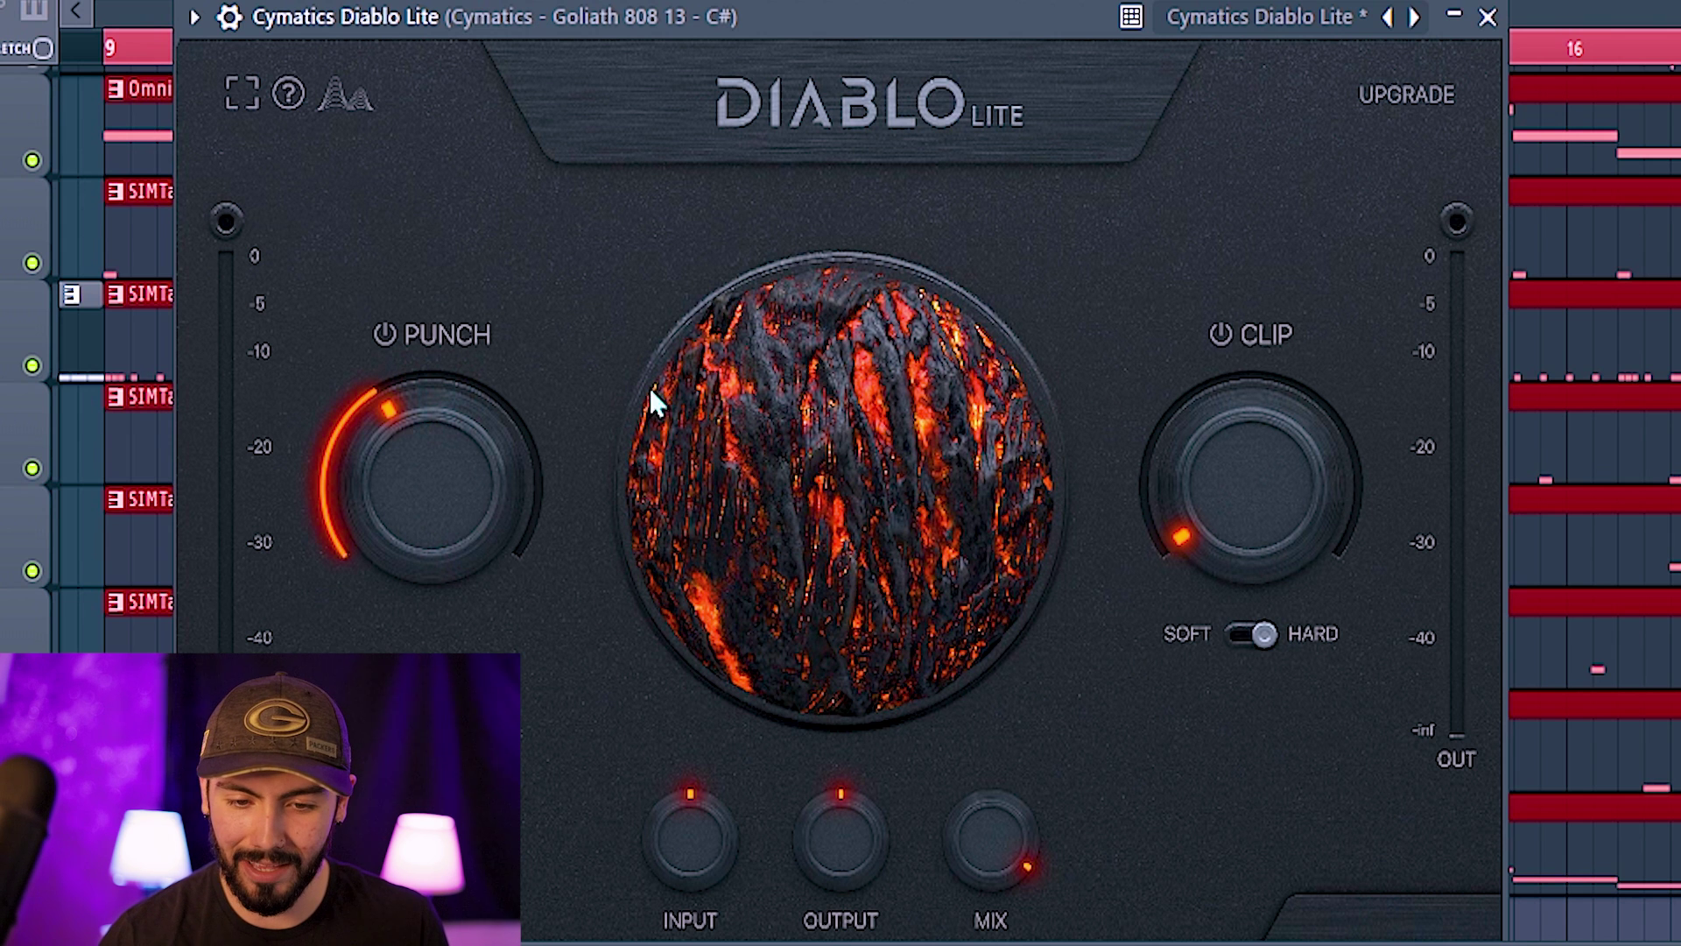
left_click_drag(692, 810, 695, 818)
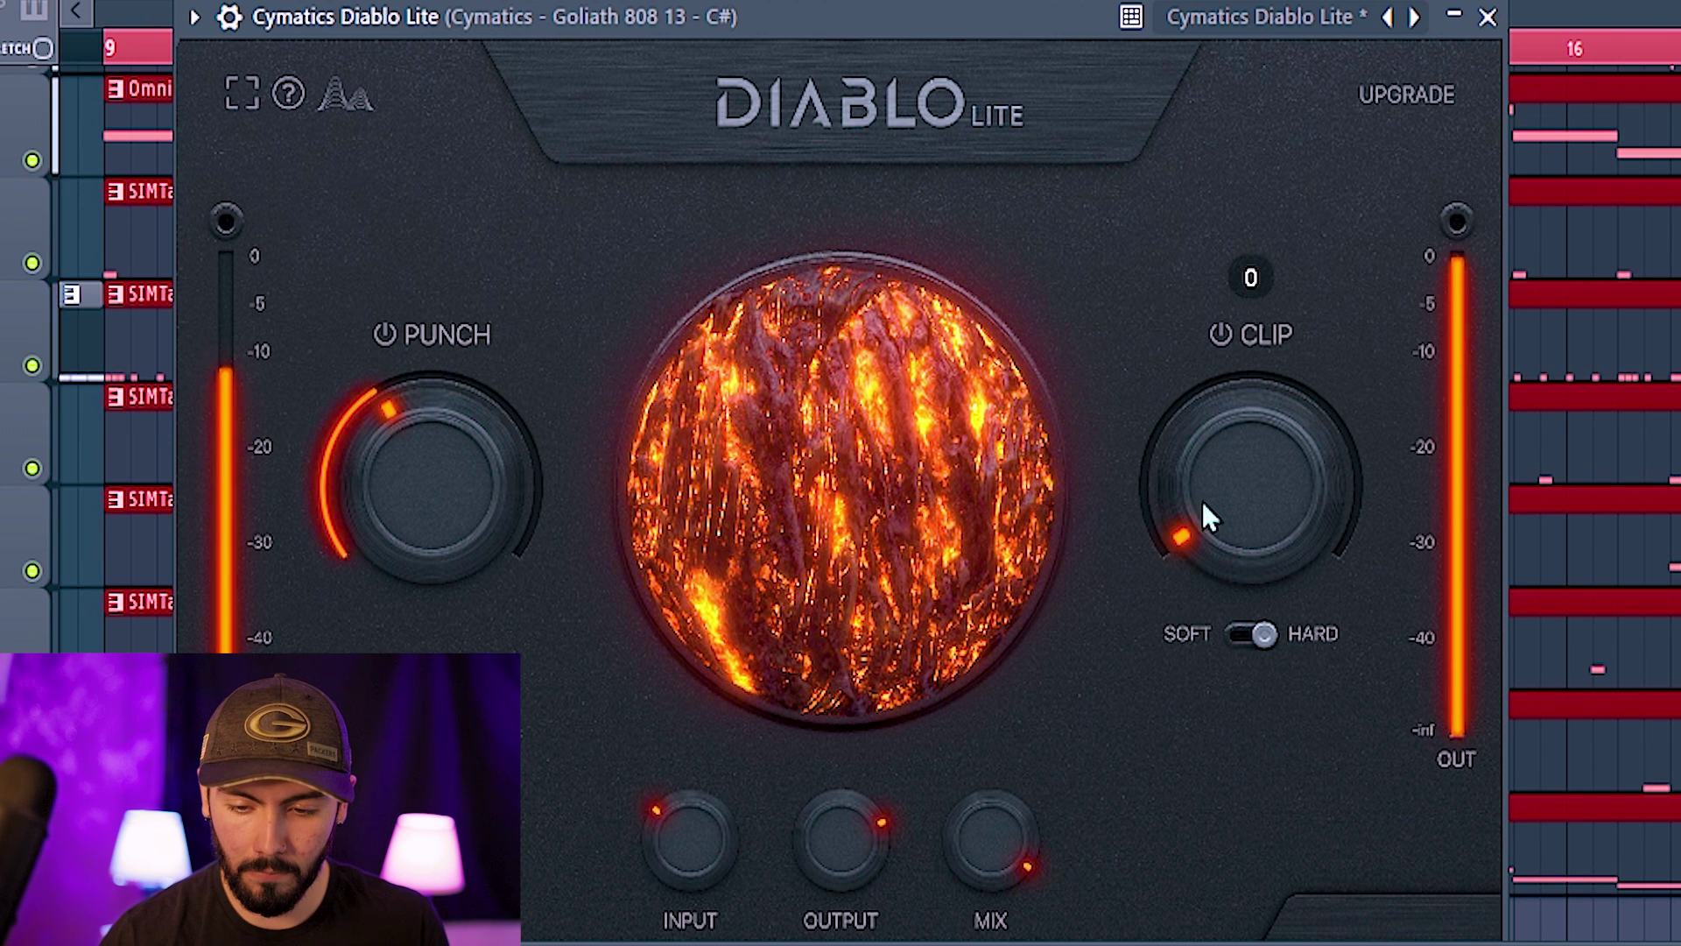
left_click_drag(1196, 419, 1195, 406)
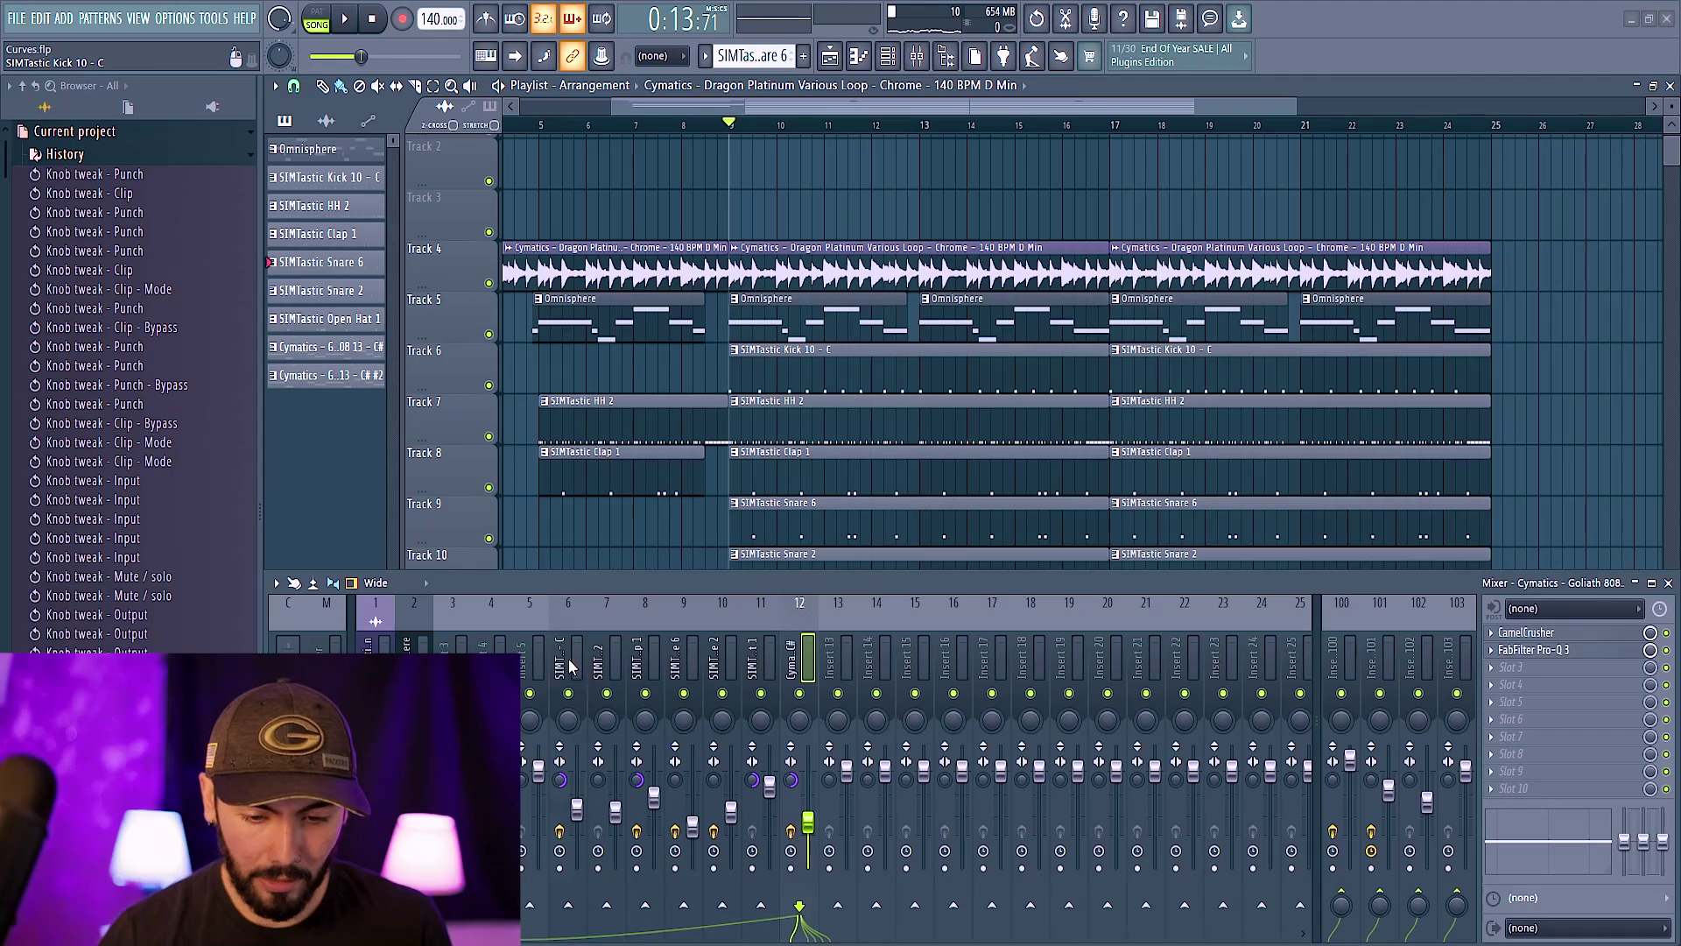
Route the drum tracks 6 to 11 to mixer insert 103, play them through its Diablo Lite and unmute the 808
left_click_drag(569, 667, 729, 674)
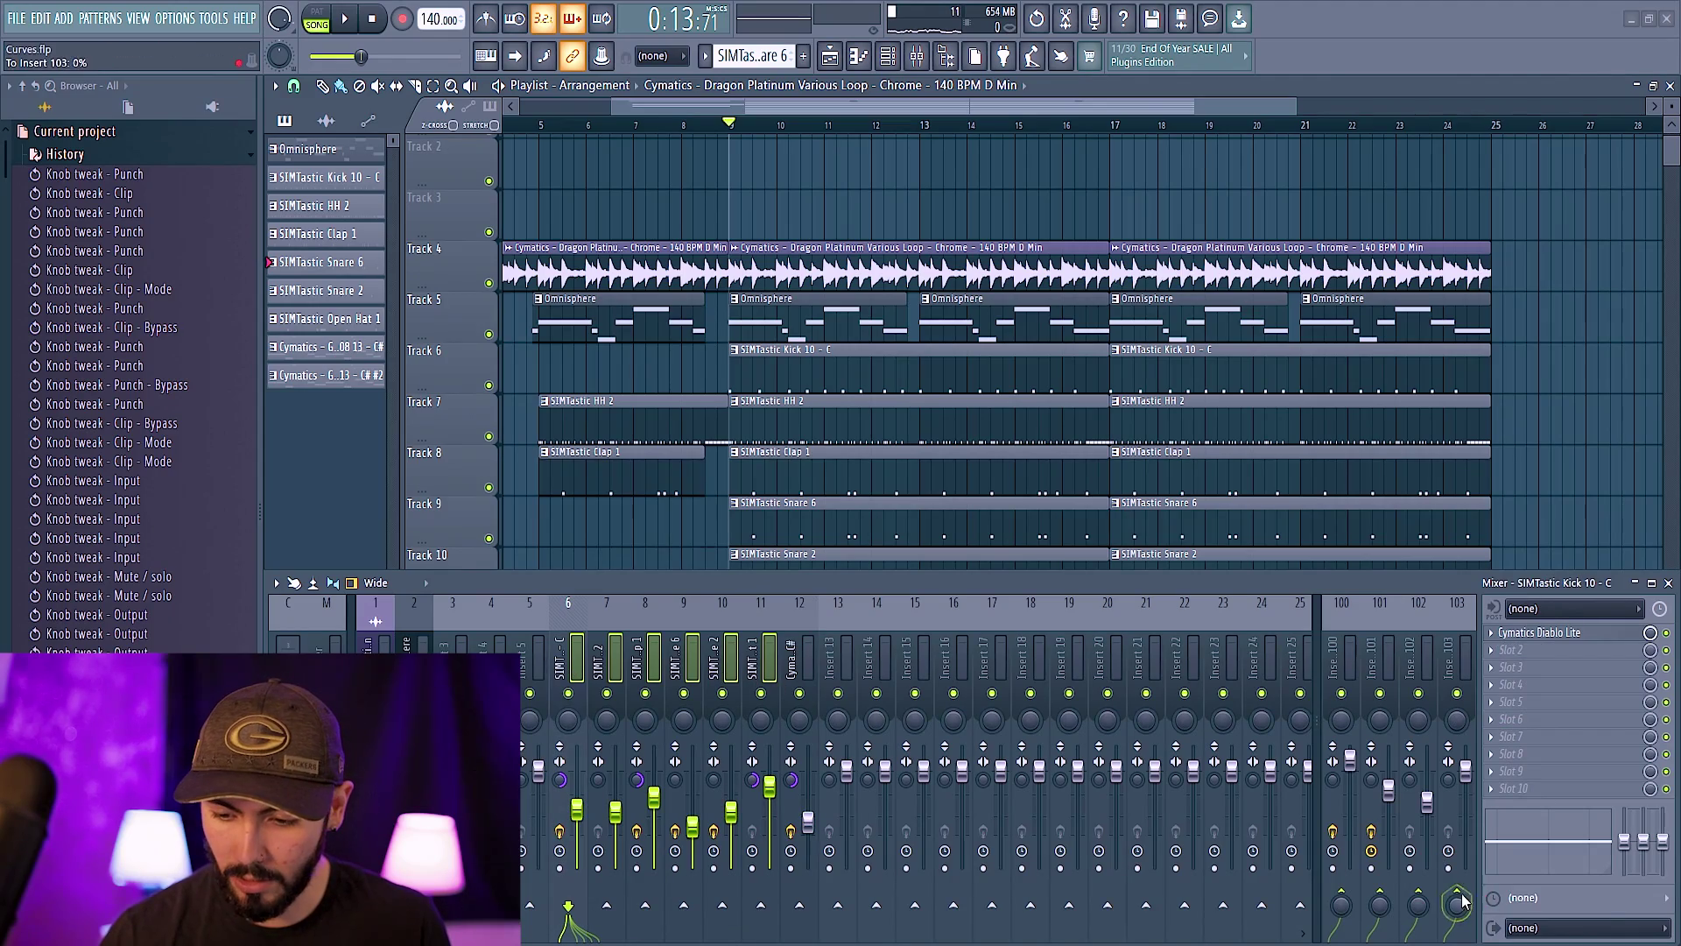
left_click(1526, 879)
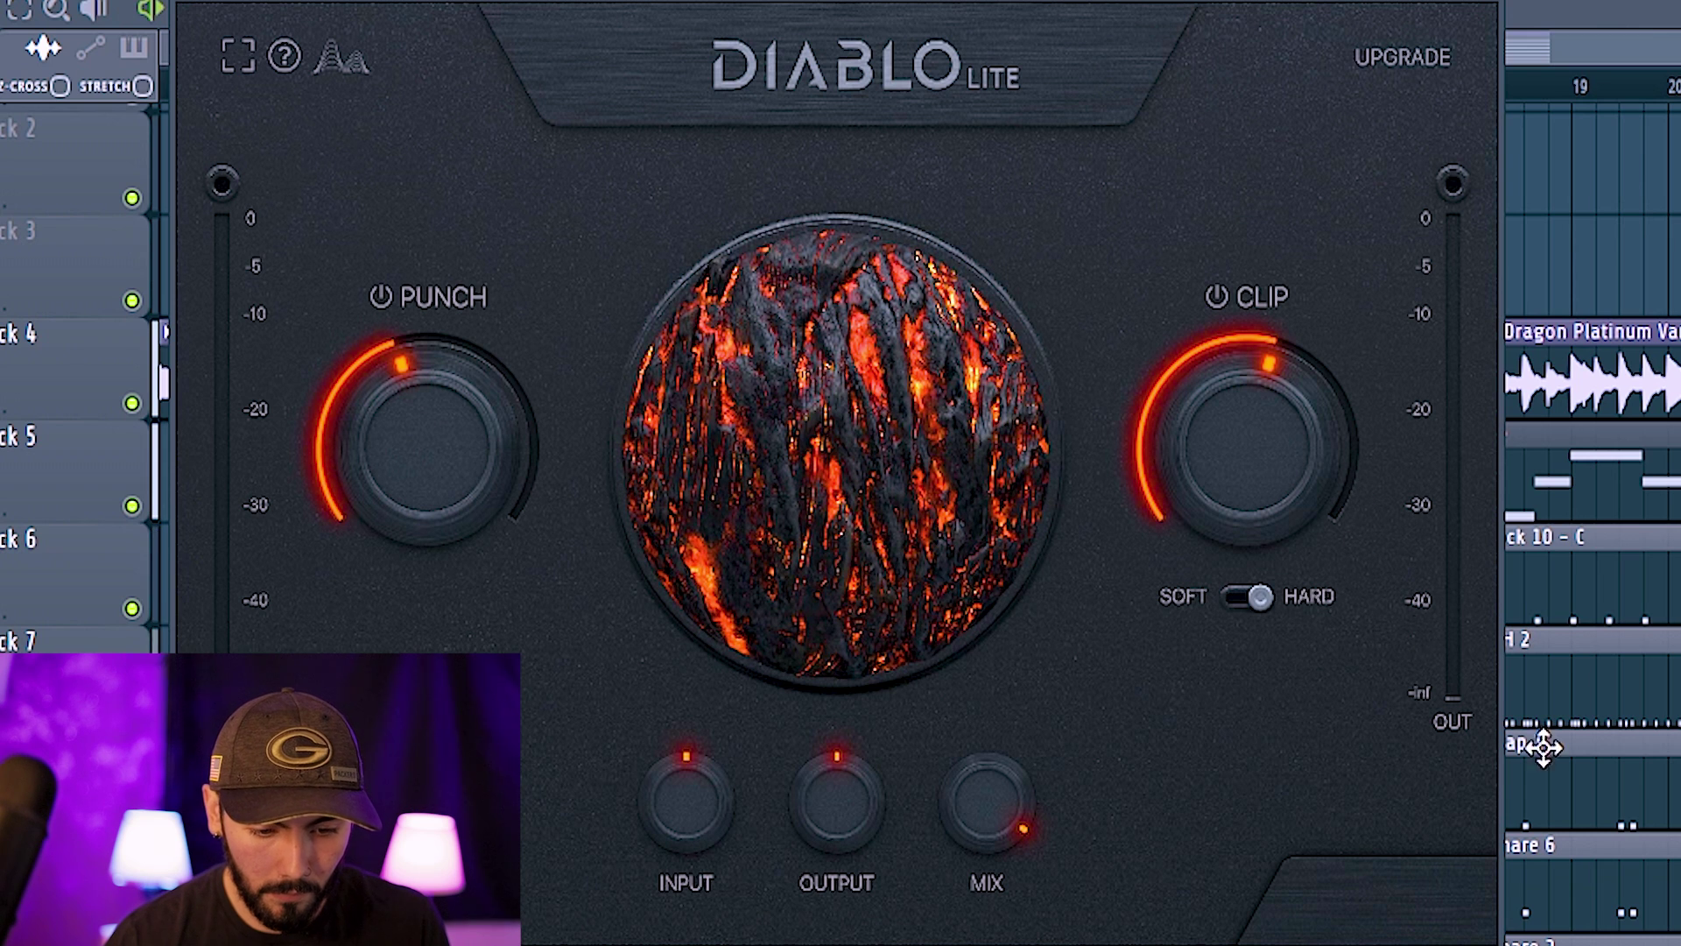
key("space")
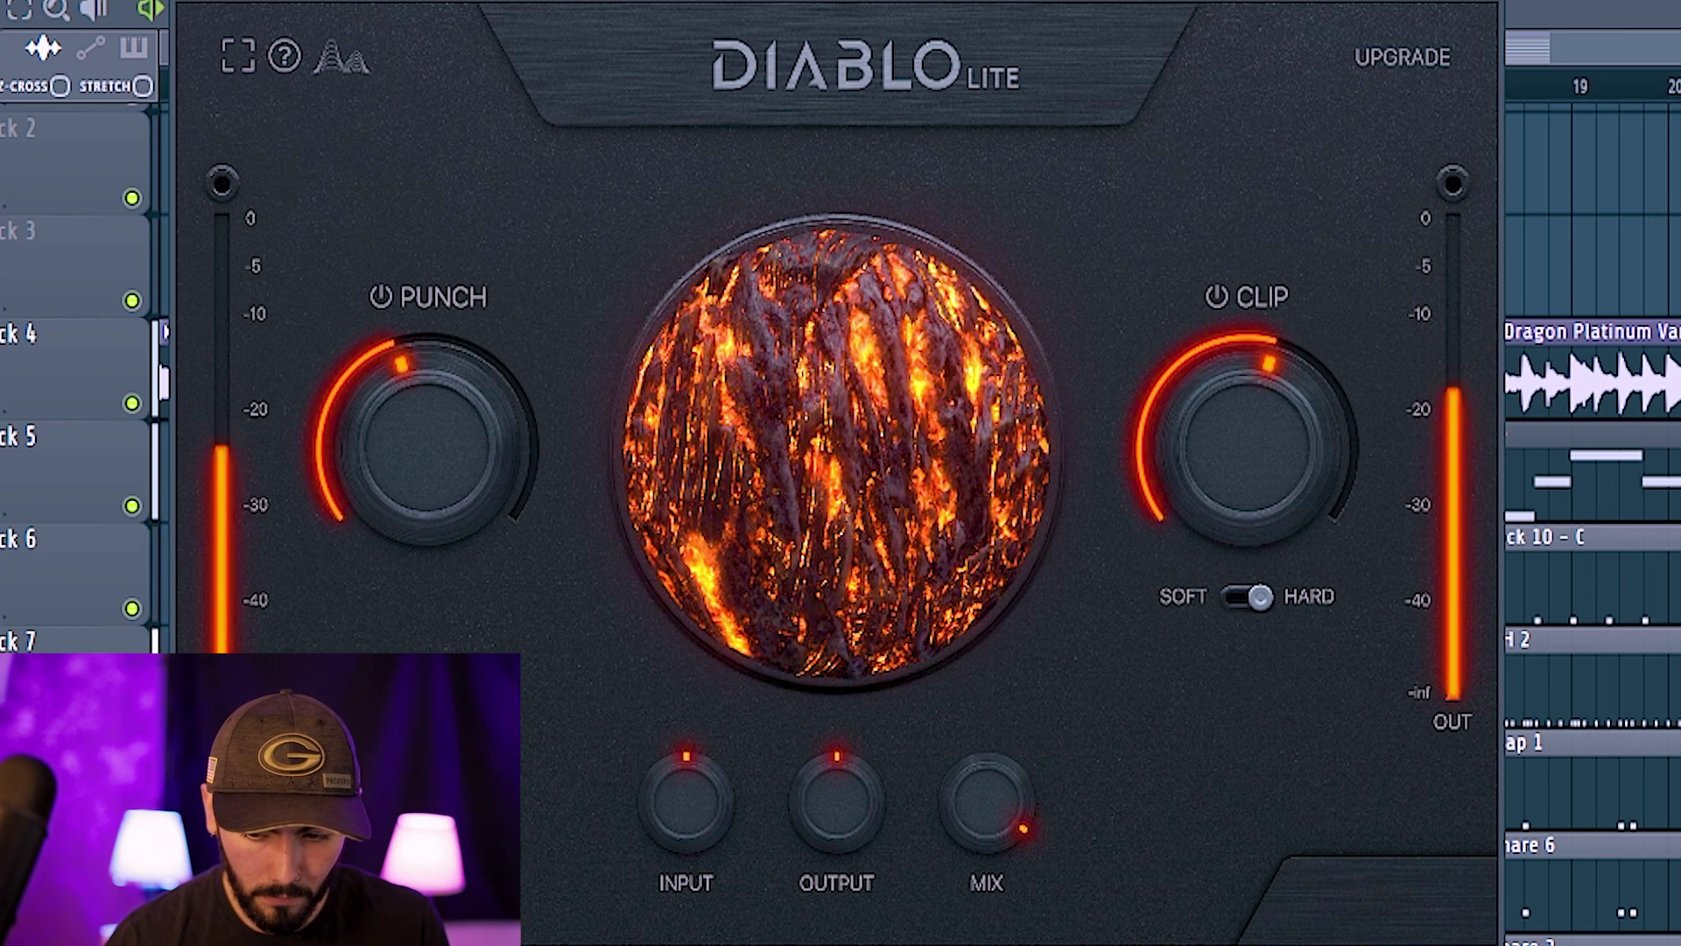
key("Escape")
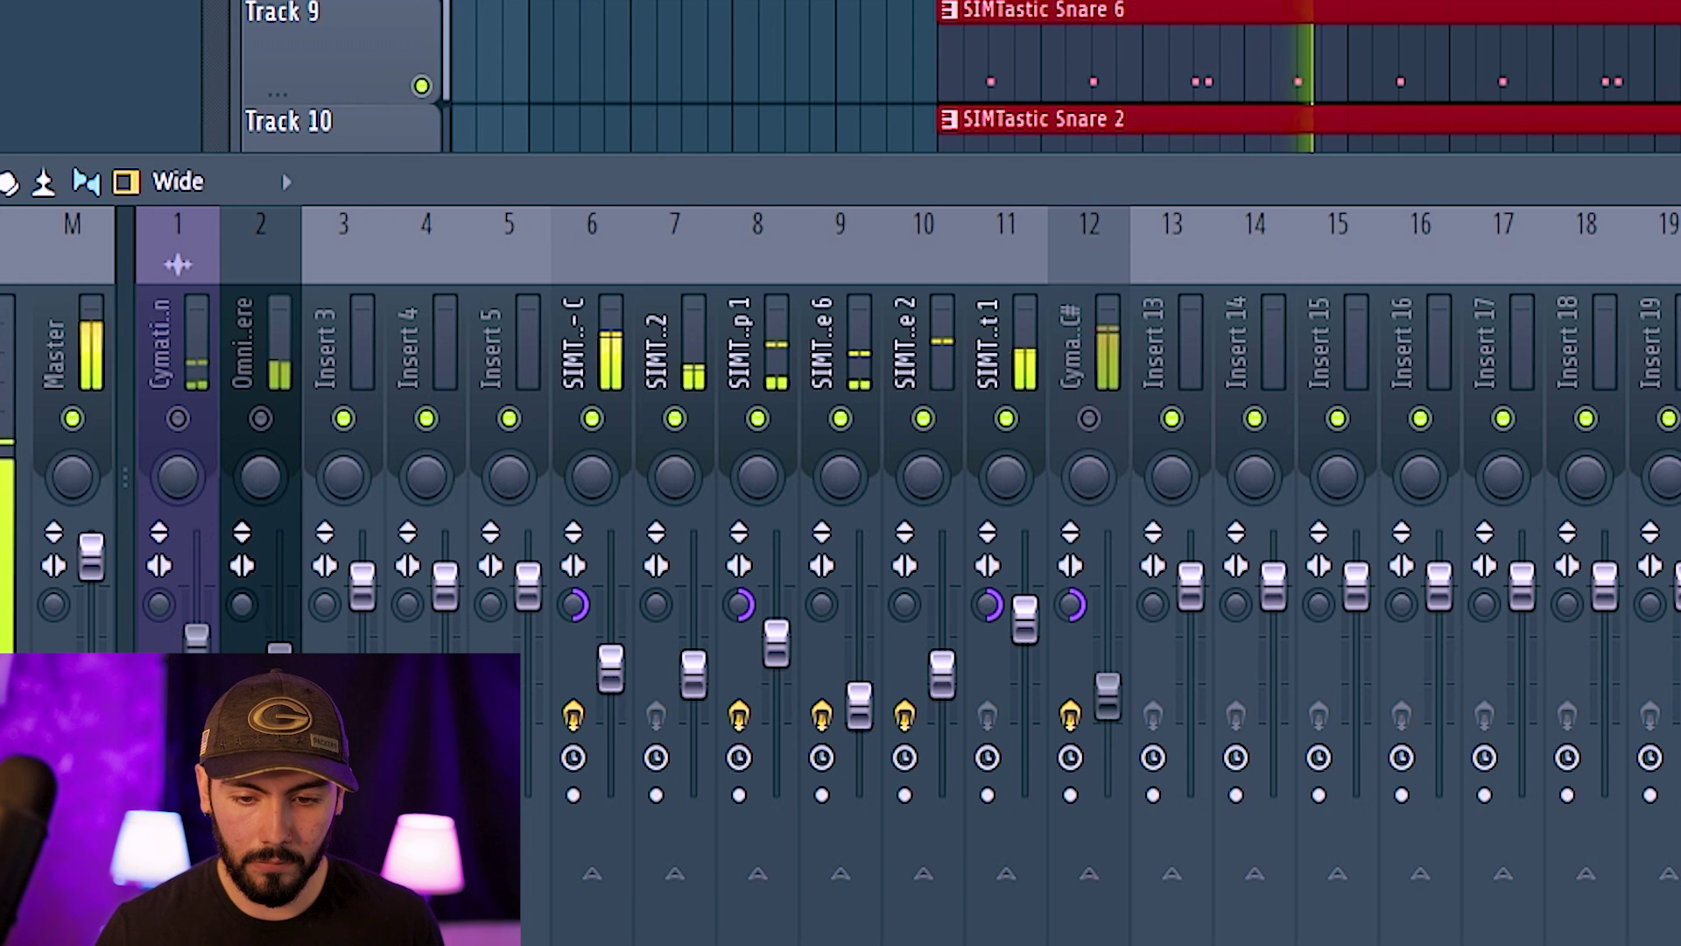
left_click(1088, 418)
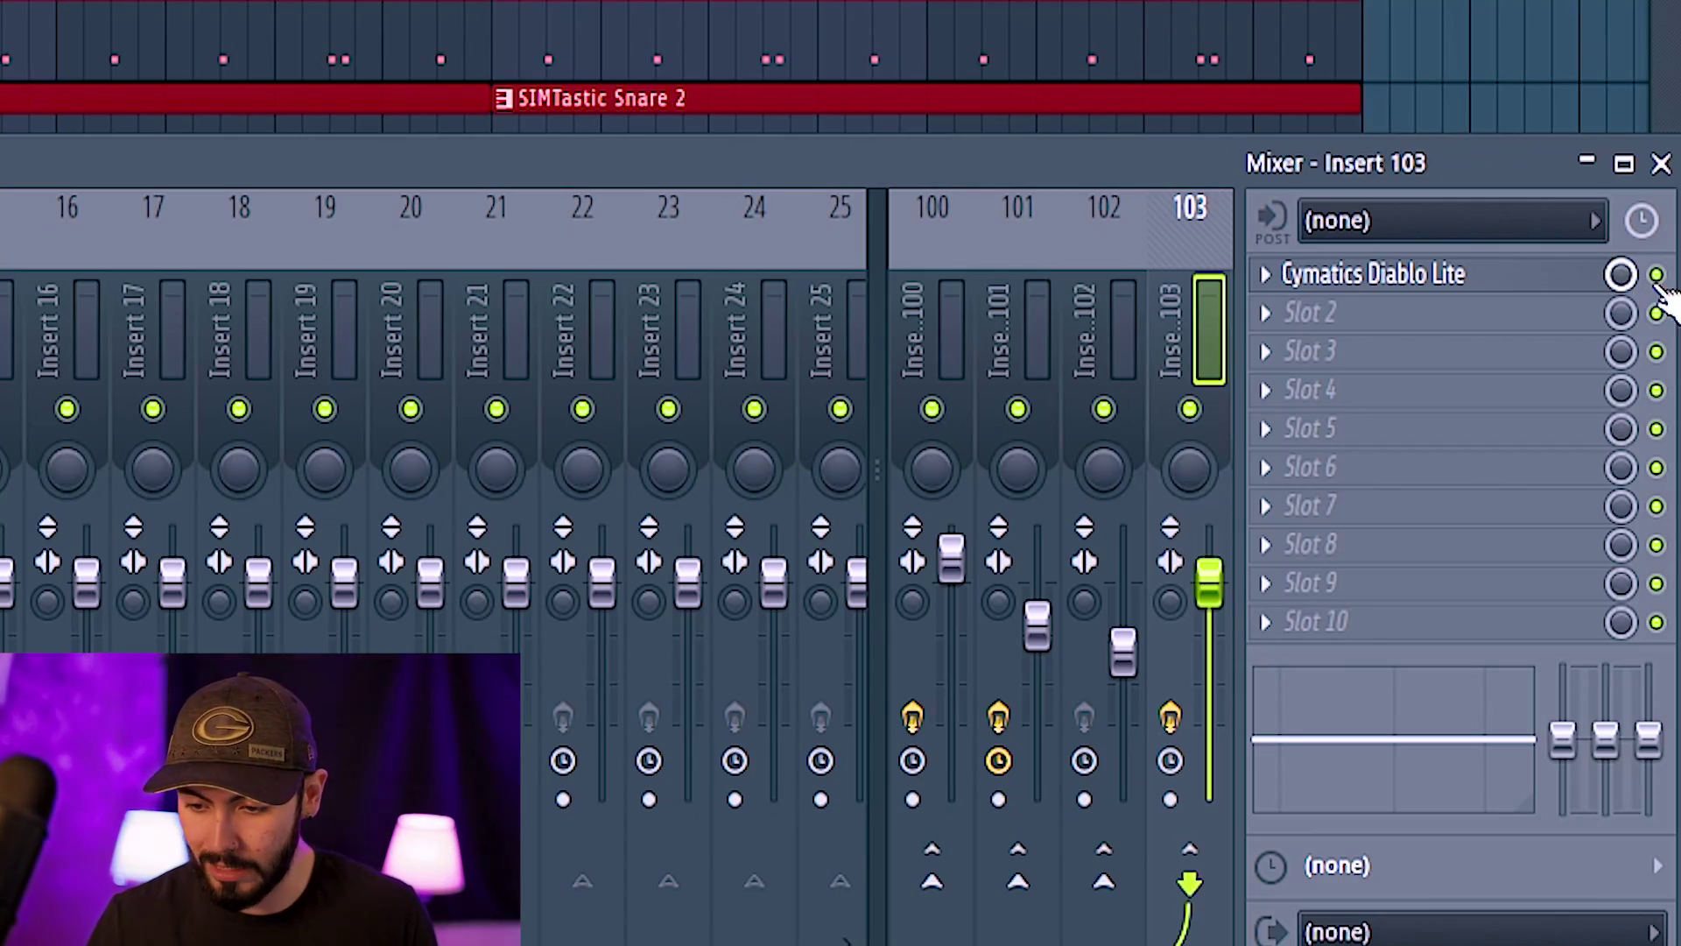
Load DS-10 Drum Shaper into slot 2 of insert 103 and raise its Attack while starting playback
left_click(1412, 322)
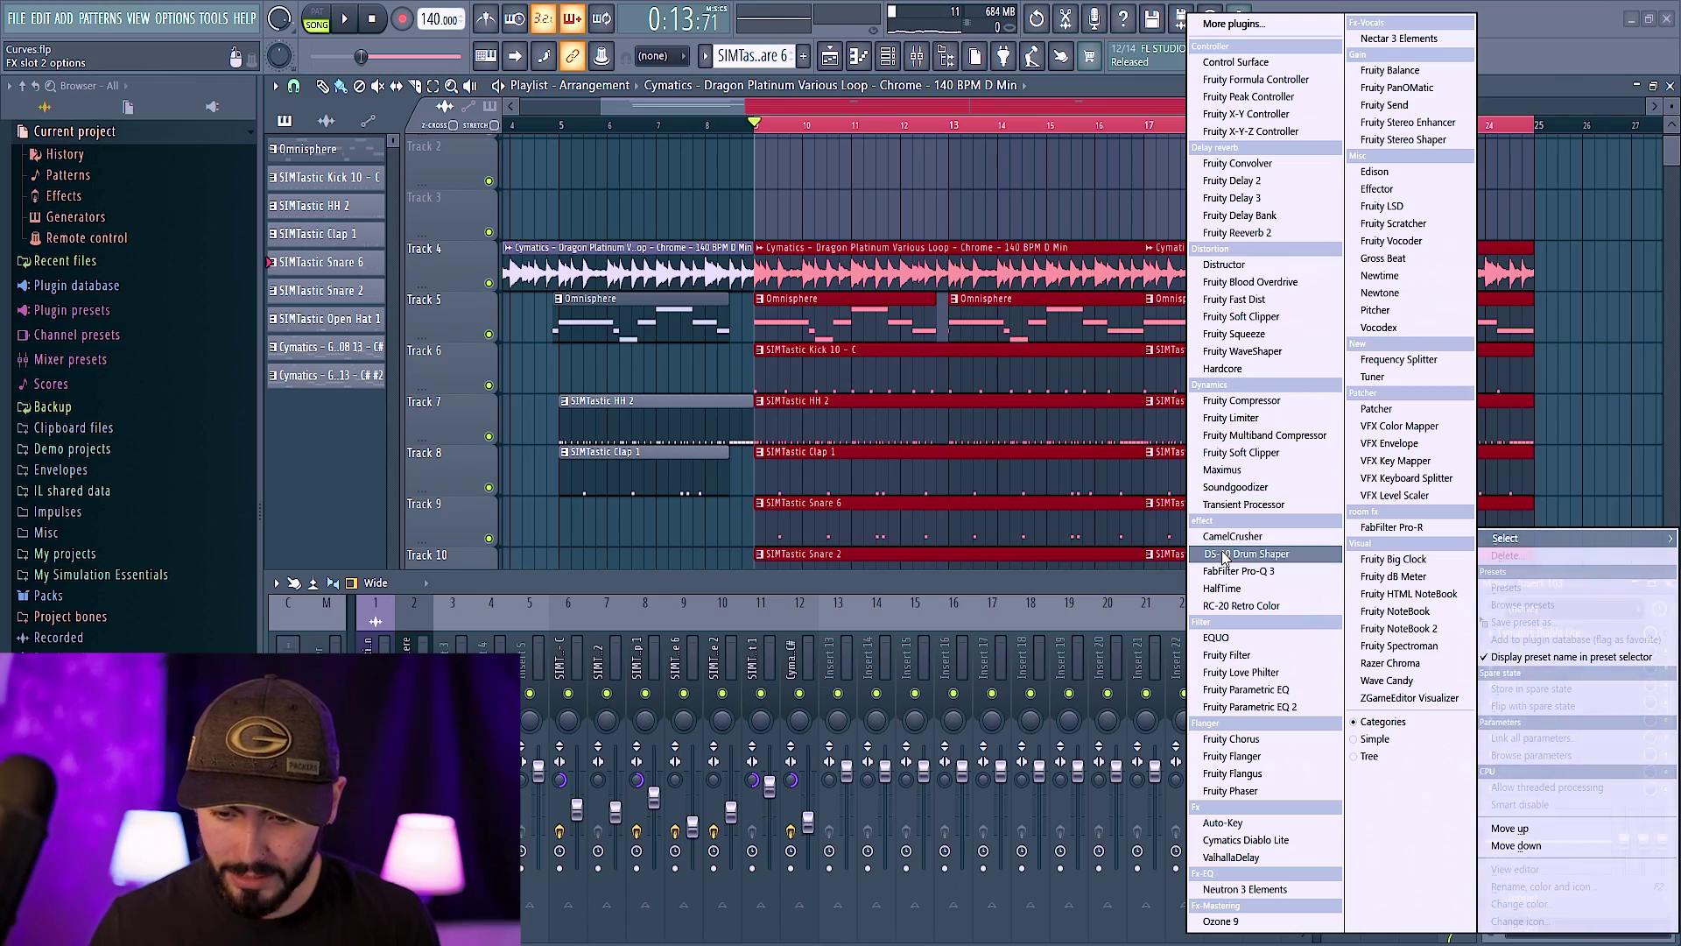
left_click(1243, 554)
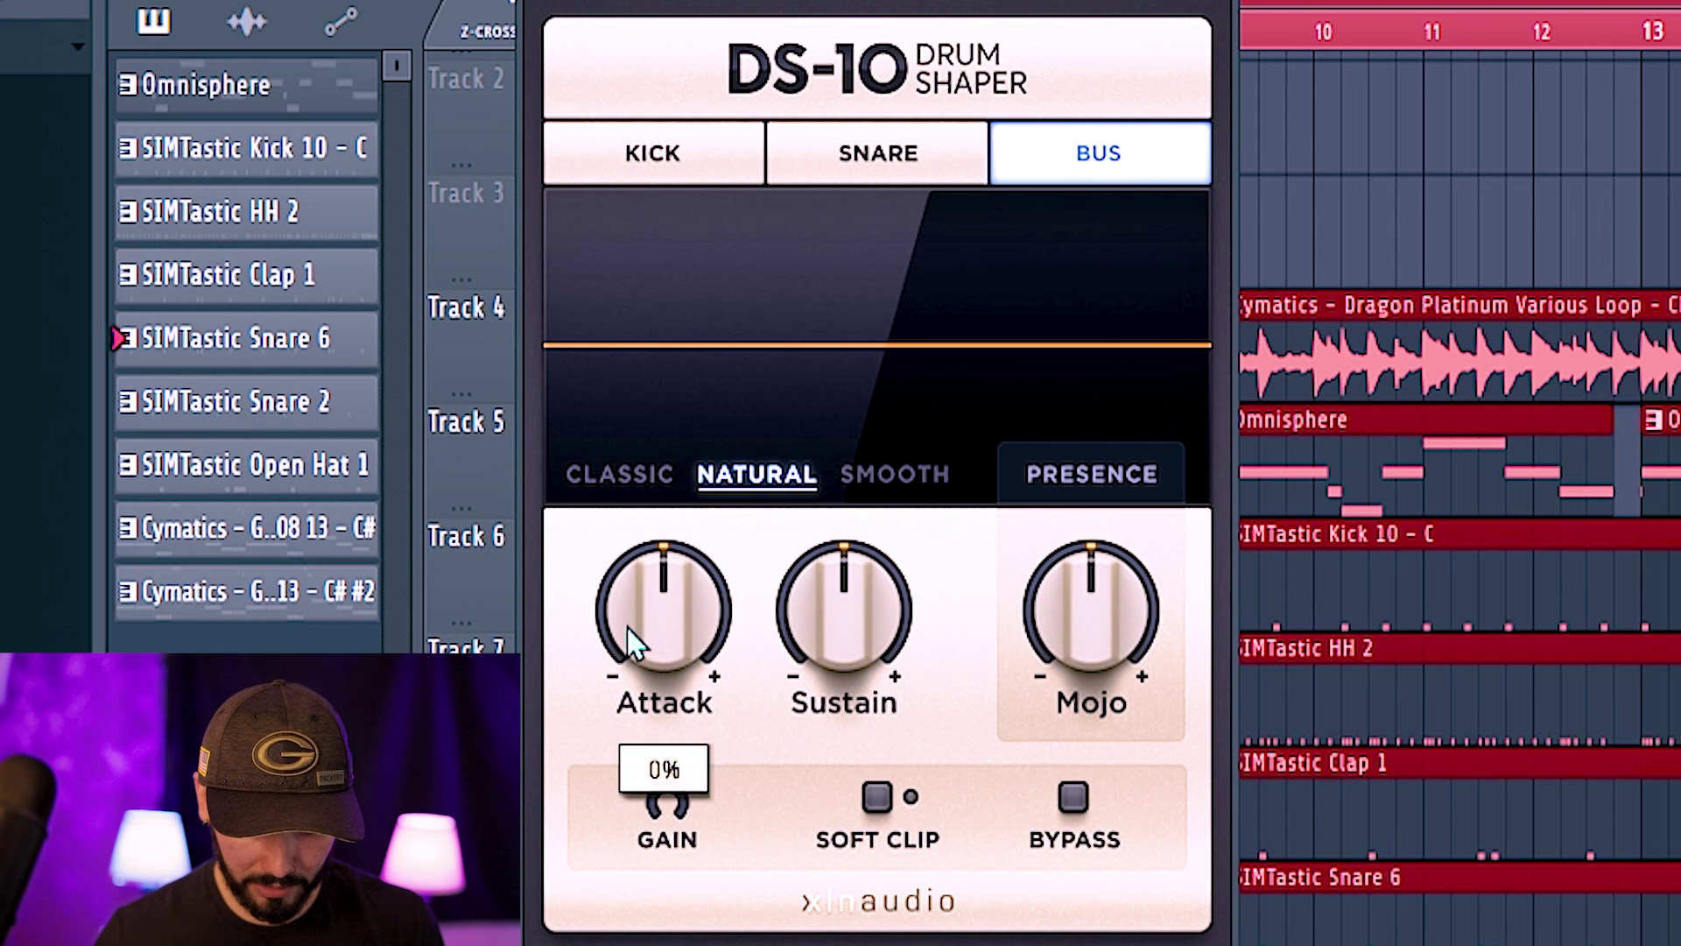
scroll(613, 560, "up", 3)
key("space")
Set the Drum Shaper's Sustain to -35%, raise Mojo, and audition the drums, finishing in Bus mode
left_click_drag(814, 596, 876, 941)
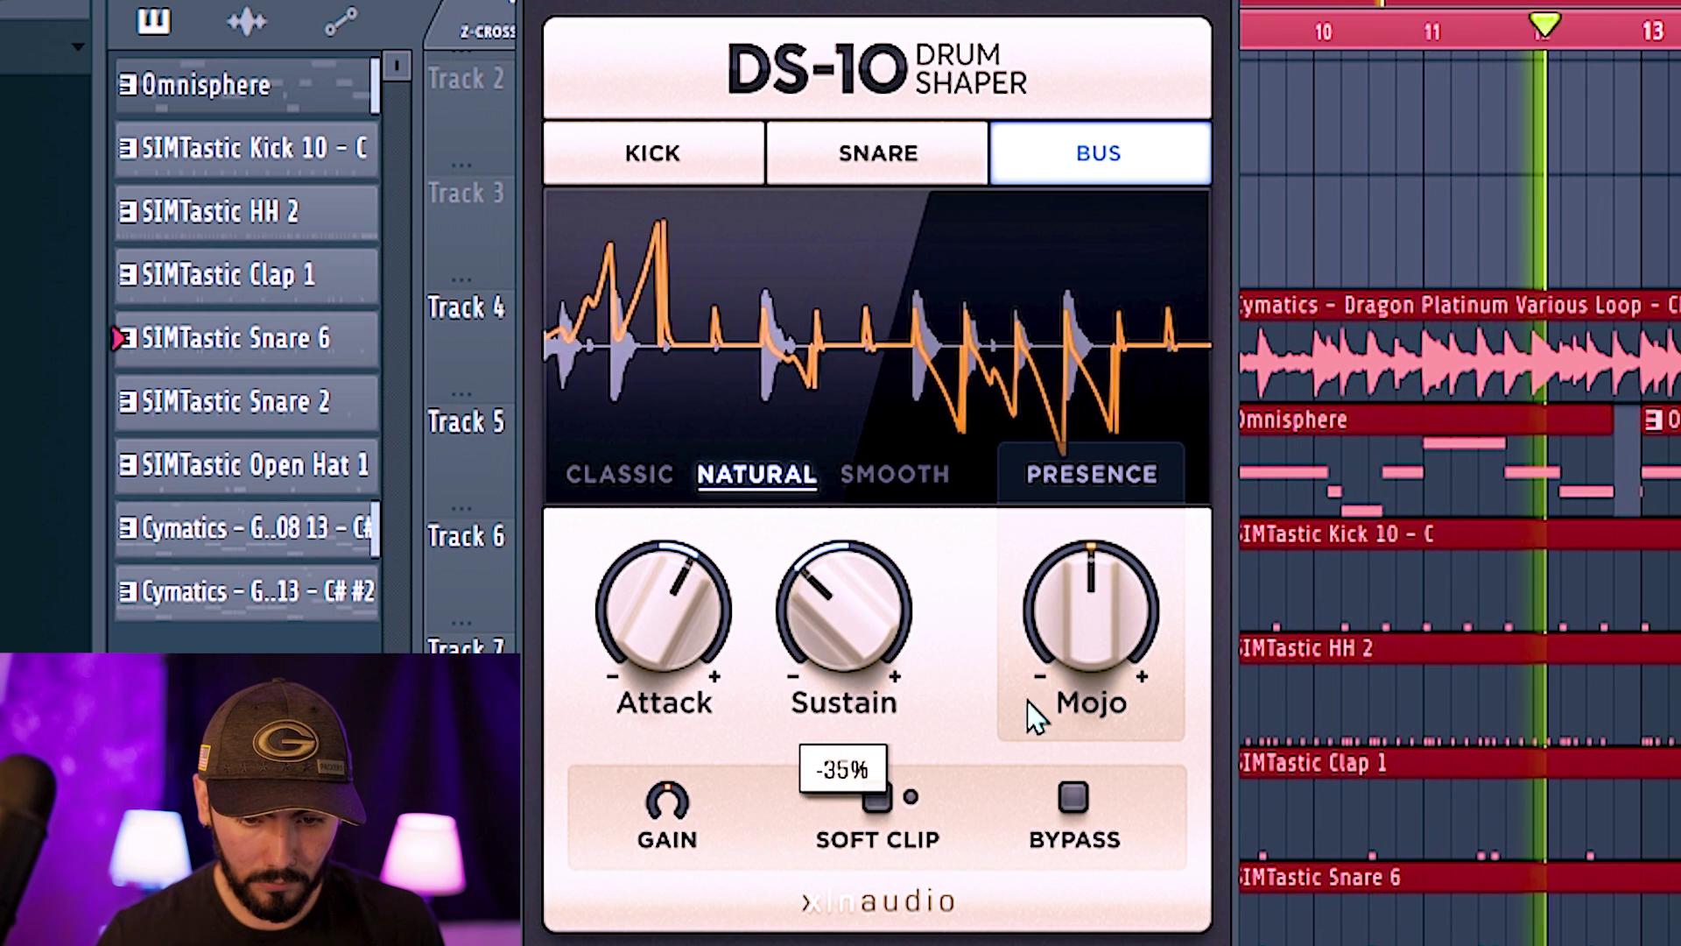
scroll(1059, 523, "up", 5)
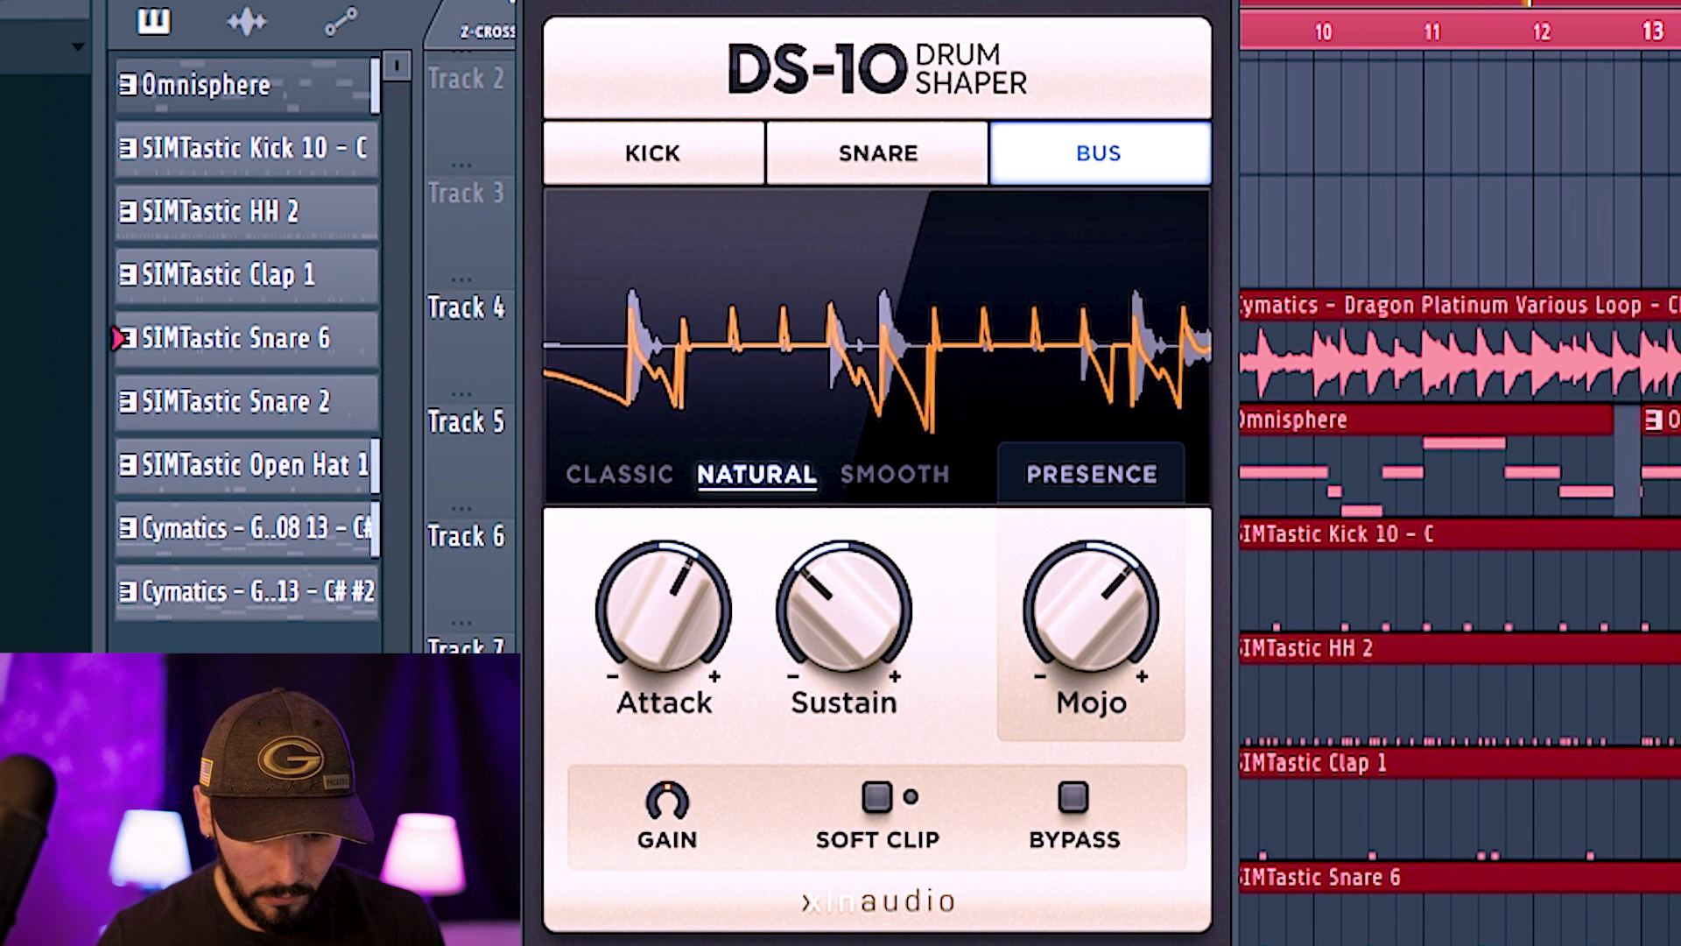
left_click(378, 21)
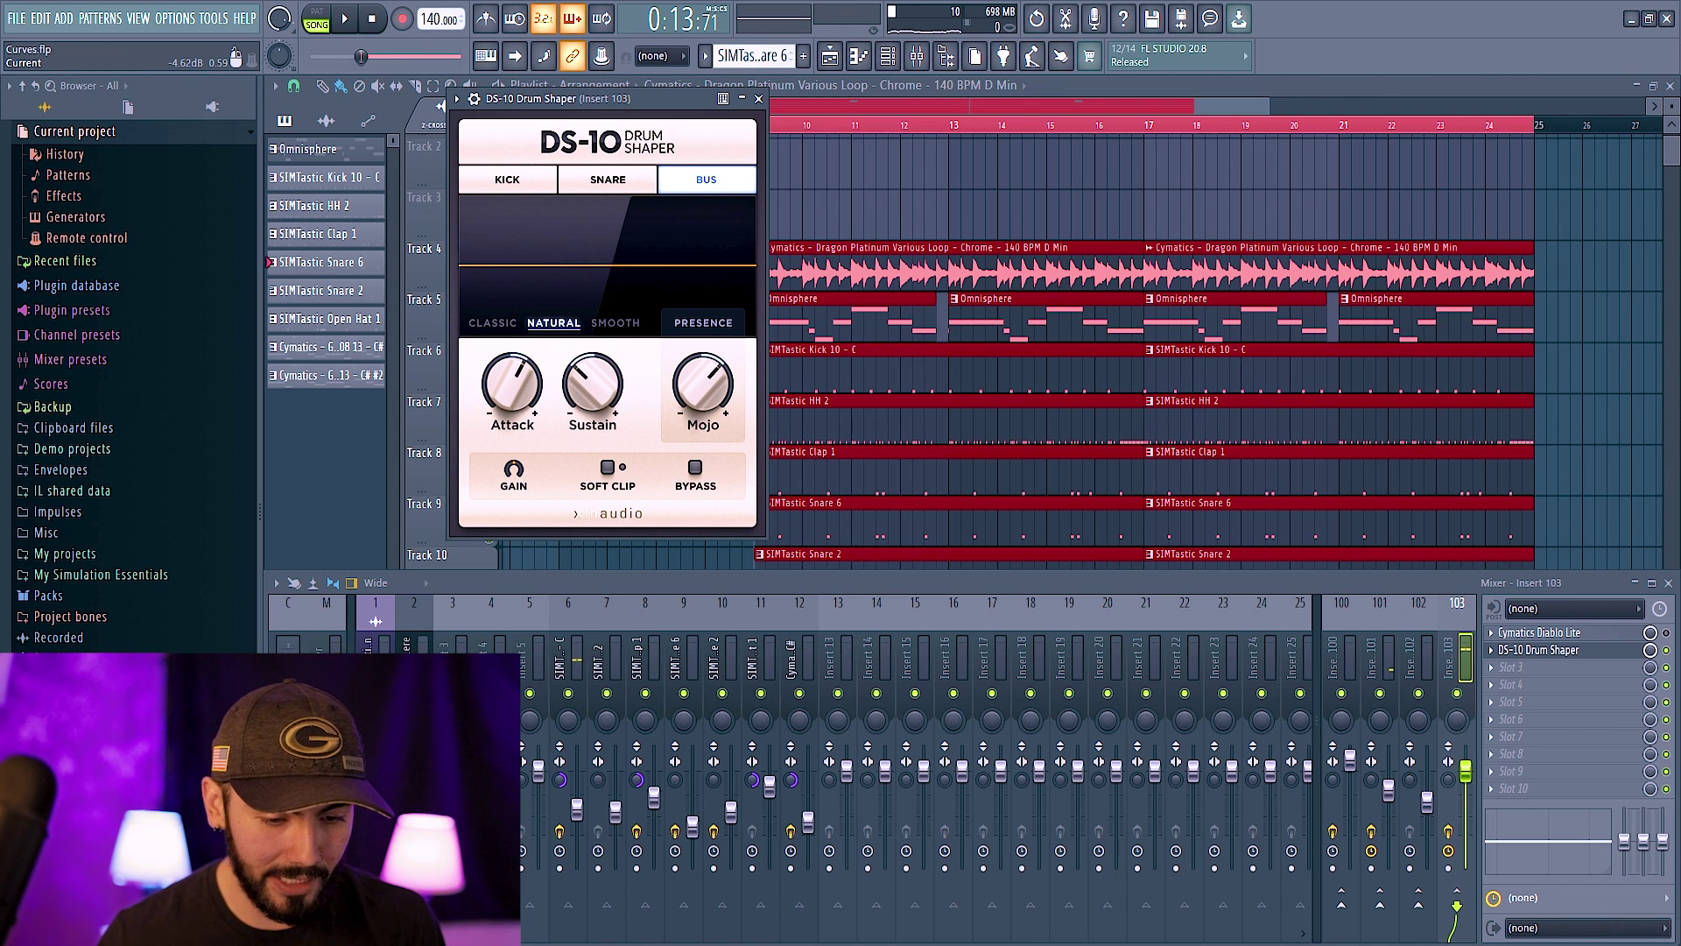
key("space")
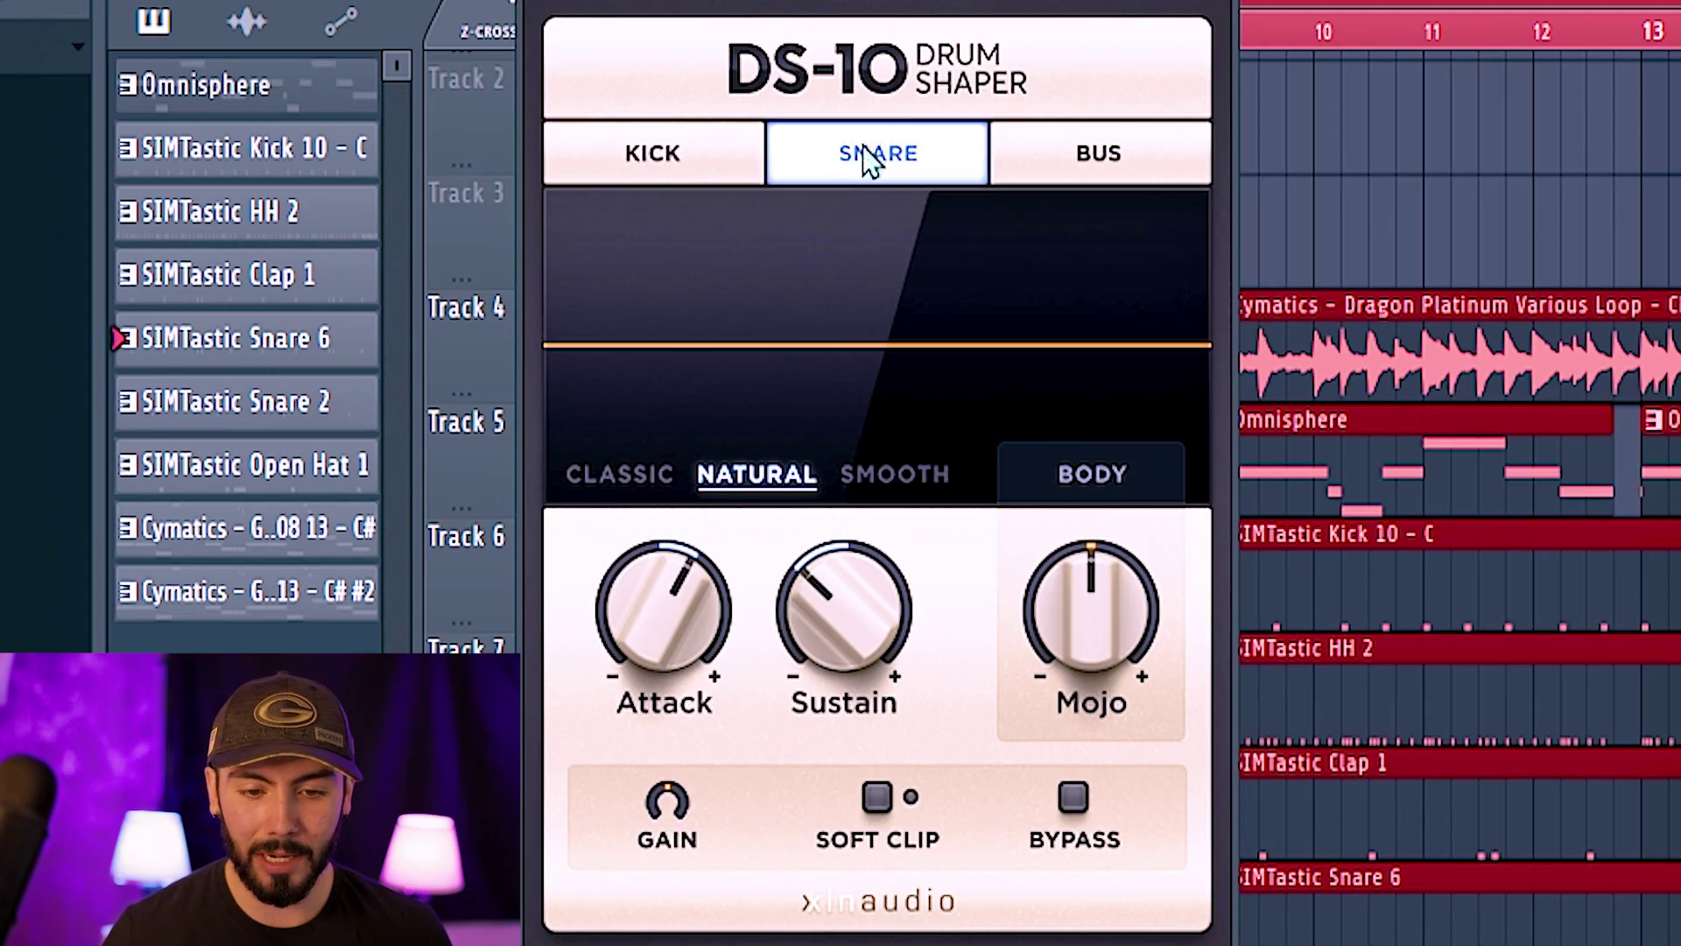
left_click(1124, 153)
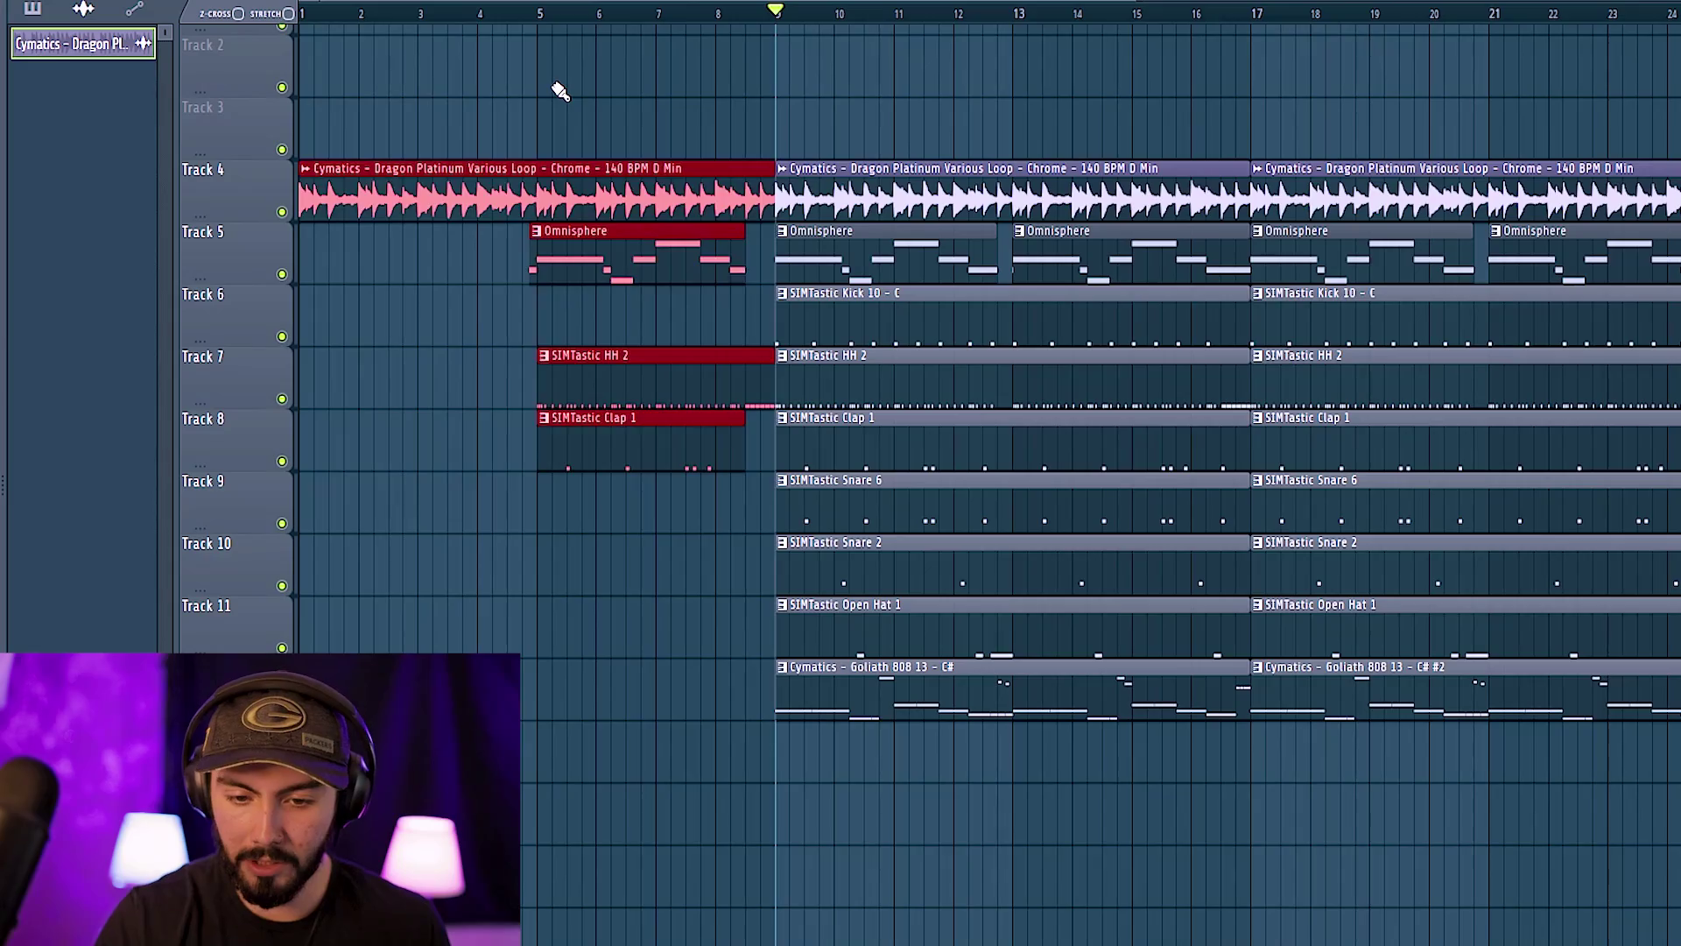
Delete the arrangement clips before bar 9 and extend the first Omnisphere clip on track 5
key("Delete")
scroll(570, 188, "down", 2)
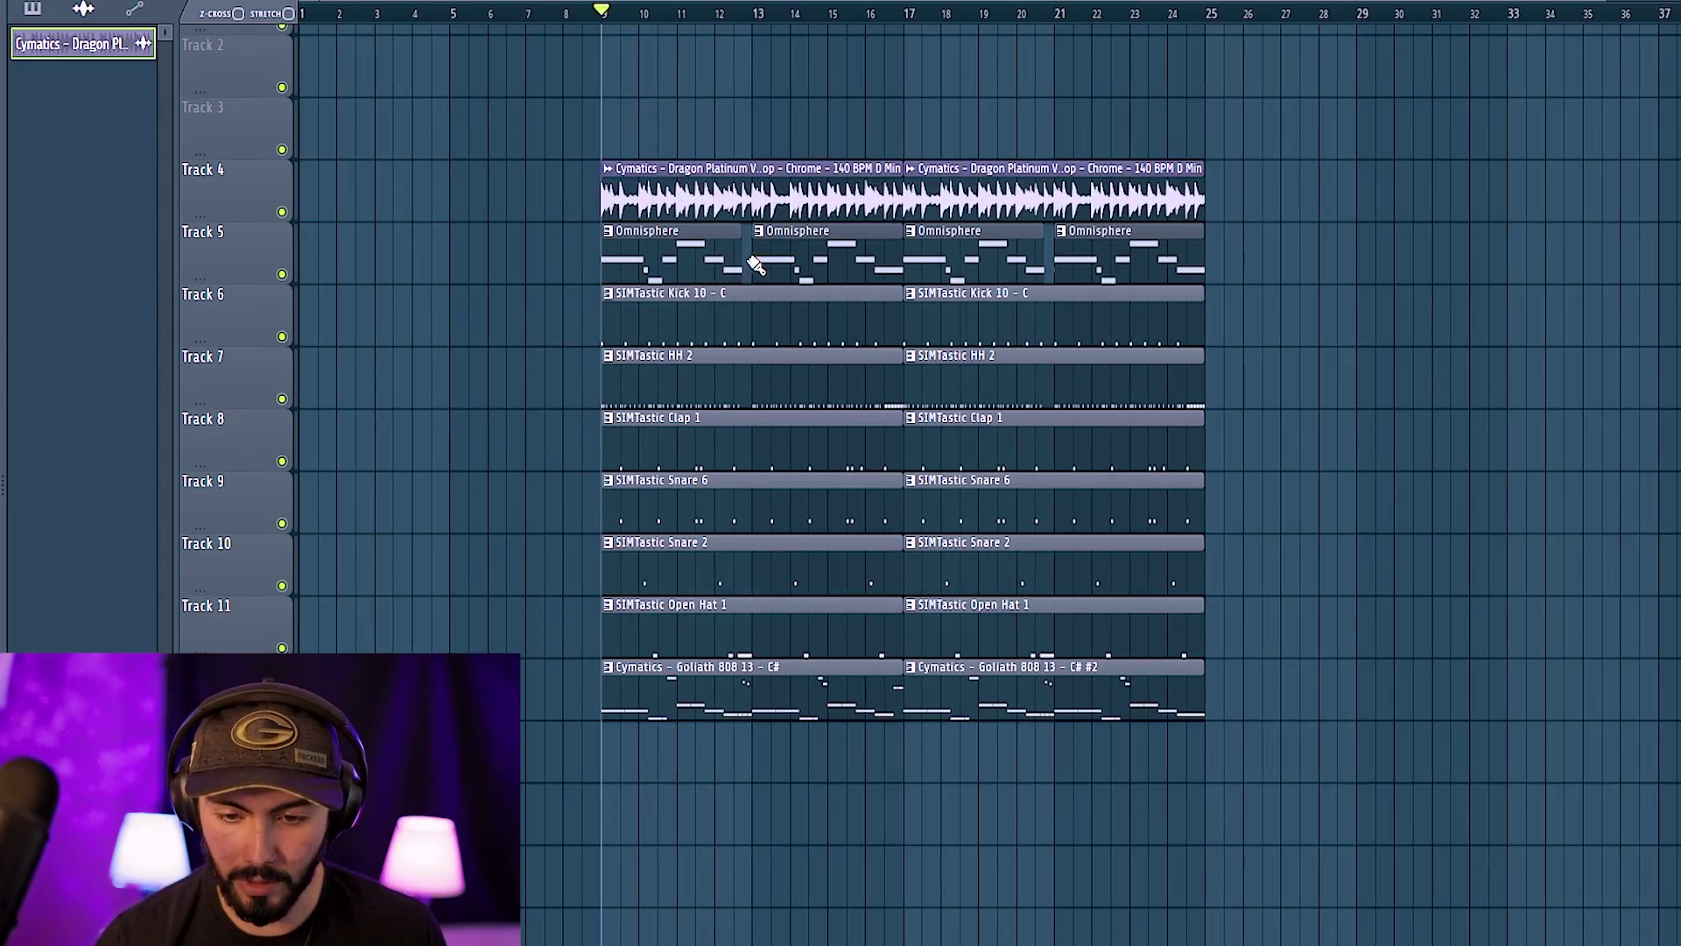
scroll(752, 237, "up", 3)
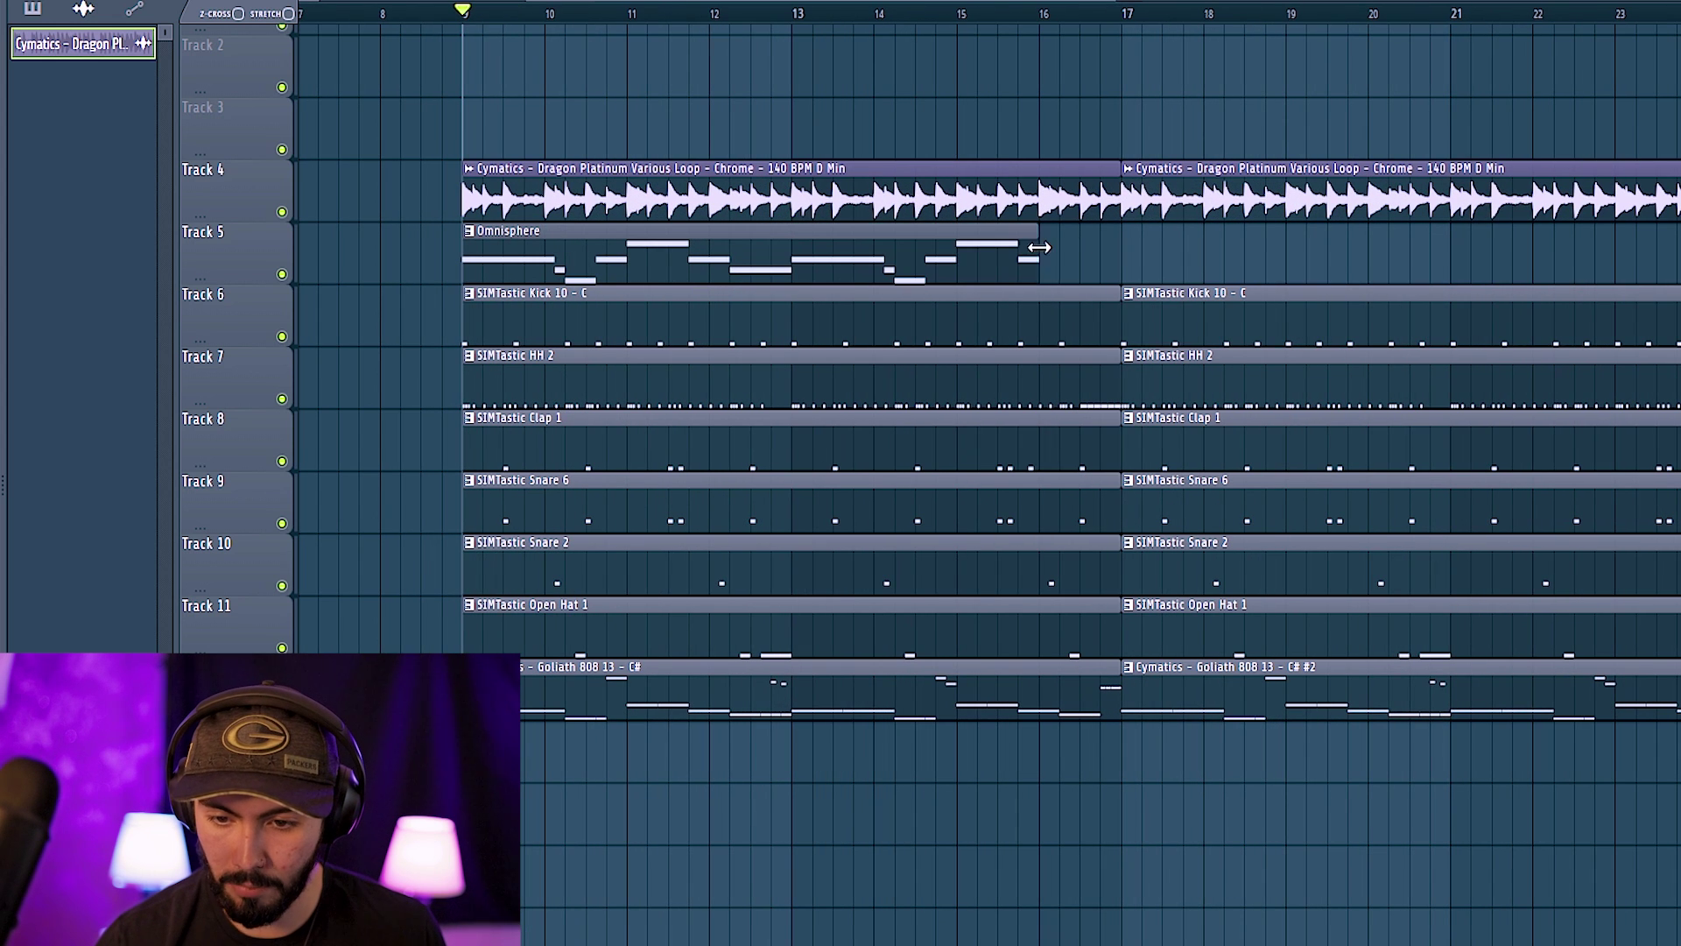
scroll(1110, 253, "down", 3)
key("Delete")
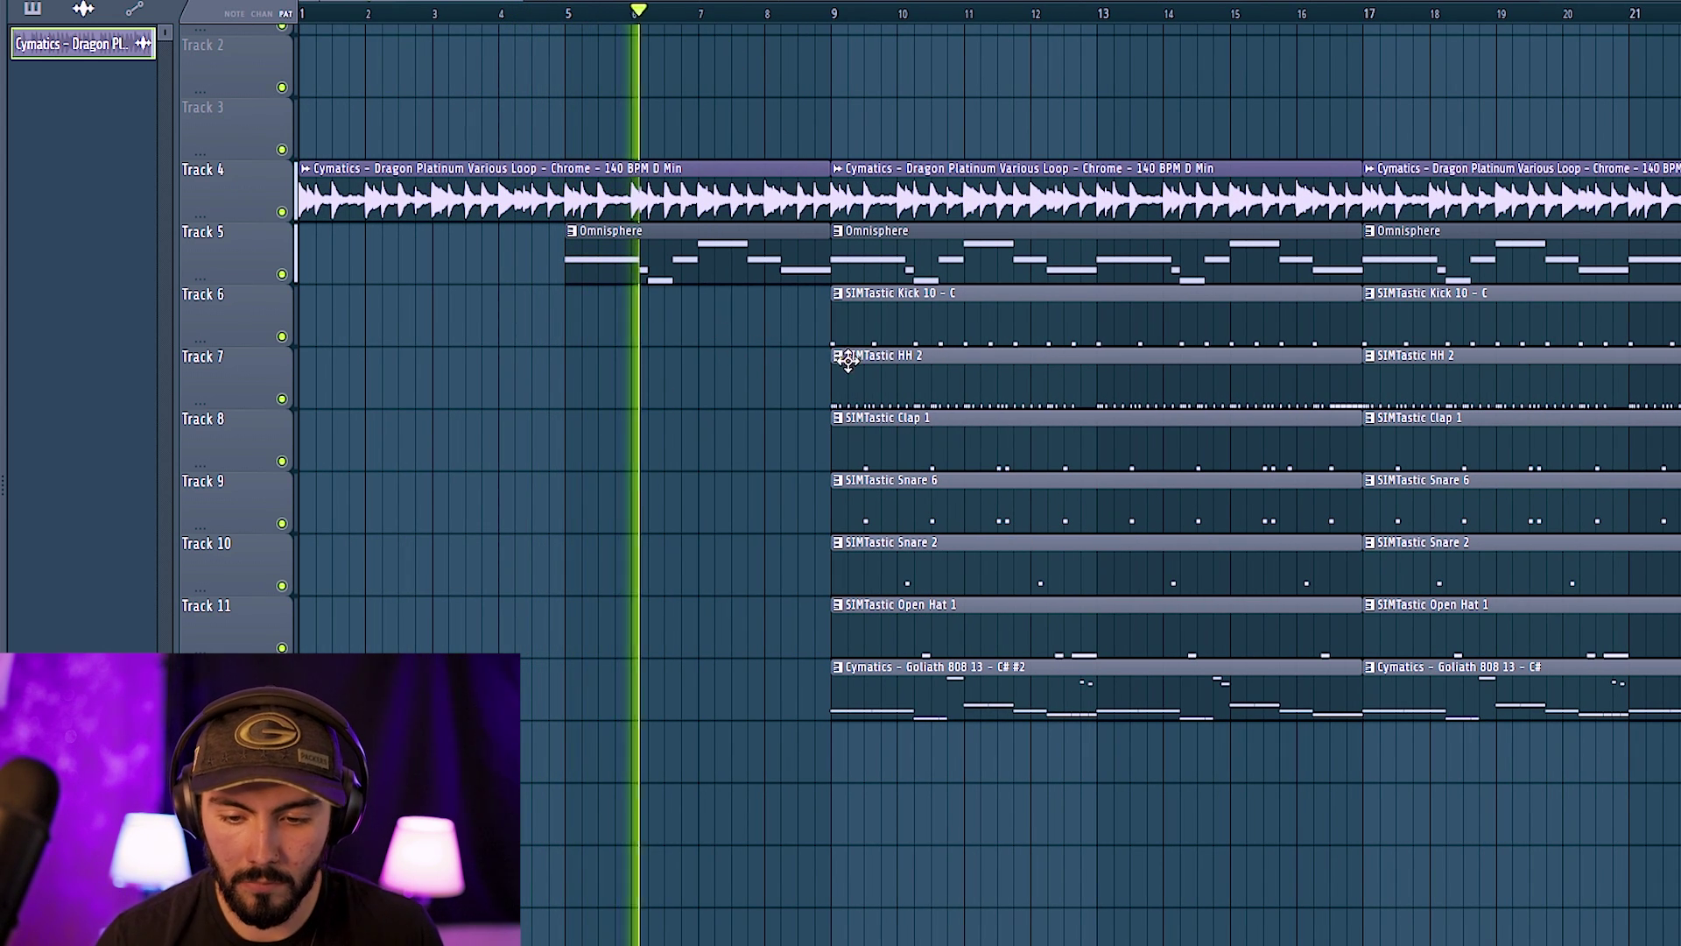
Remove the kick, open hat and Goliath 808 clips from bars 9 to 17
scroll(936, 400, "down", 2)
scroll(936, 400, "up", 2)
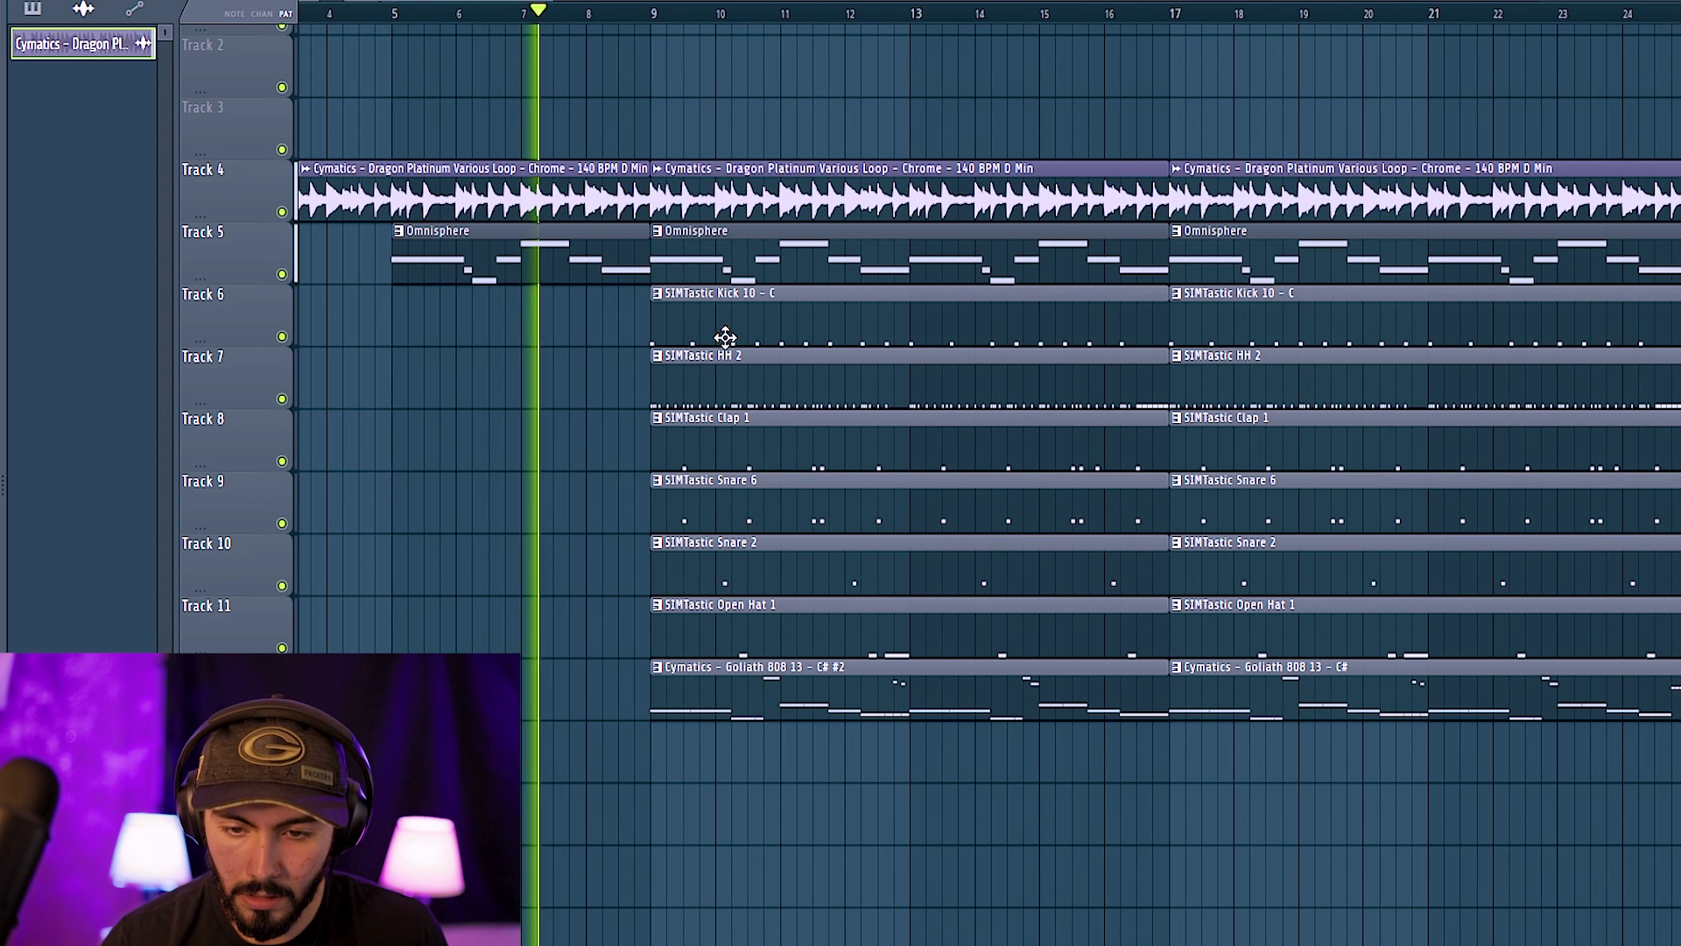
right_click(755, 331)
right_click(763, 630)
right_click(769, 701)
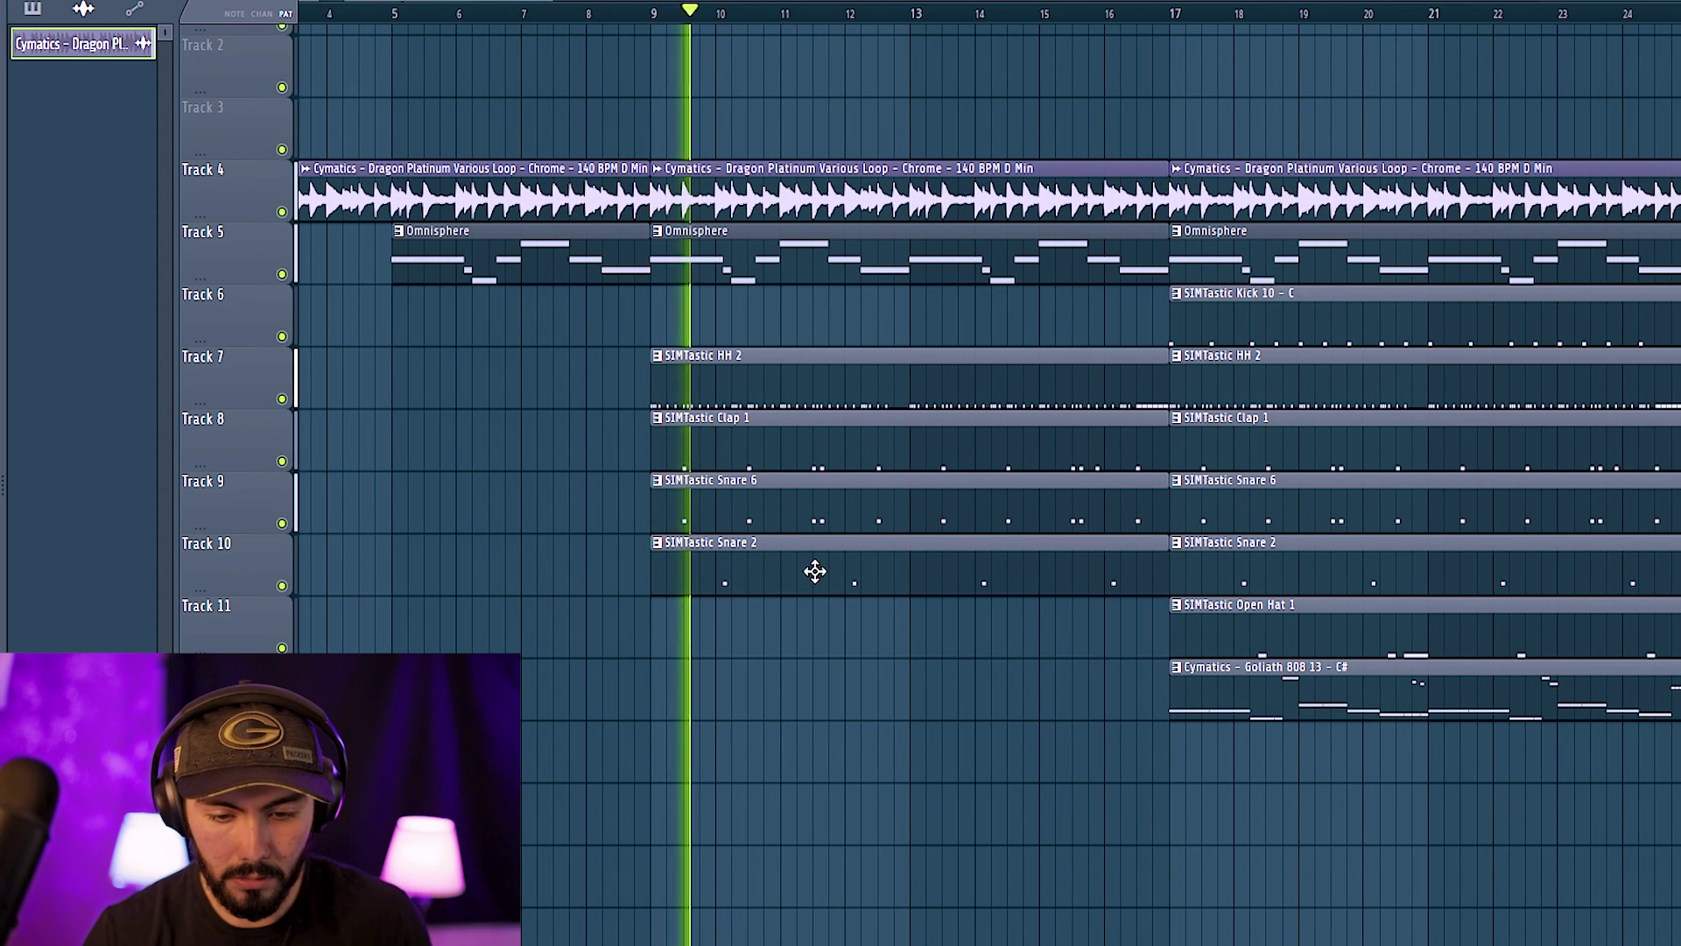
Show the mixer during playback and select the clap and Snare 6 tracks
scroll(866, 711, "up", 1)
scroll(867, 711, "up", 2)
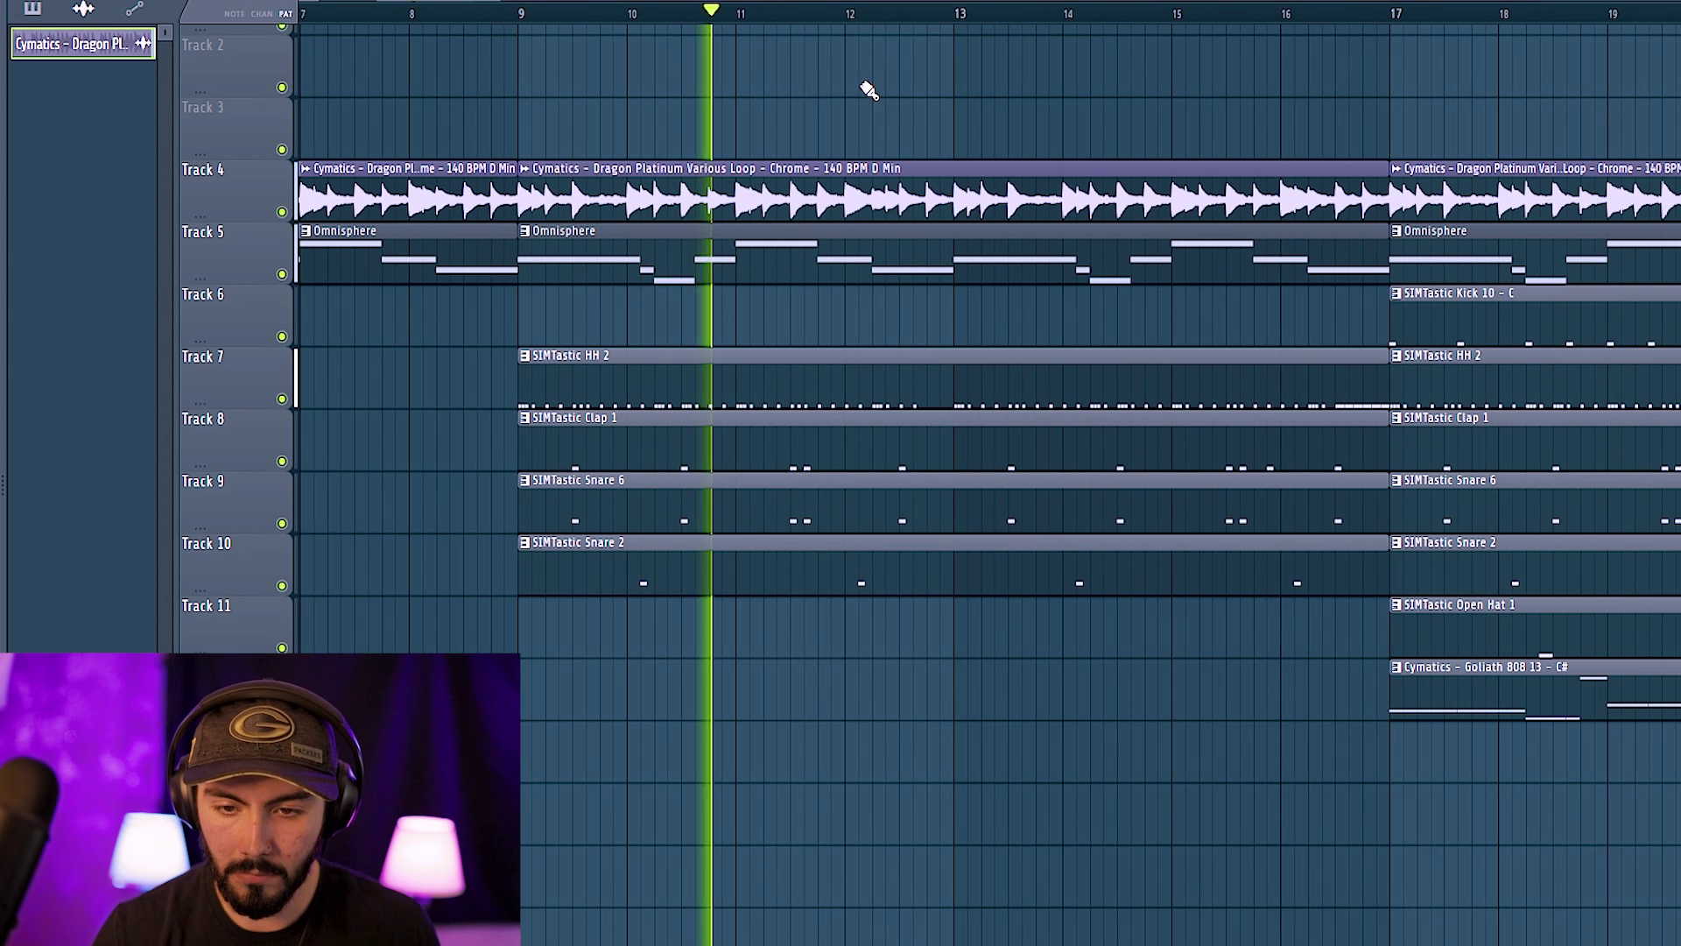
key("F9")
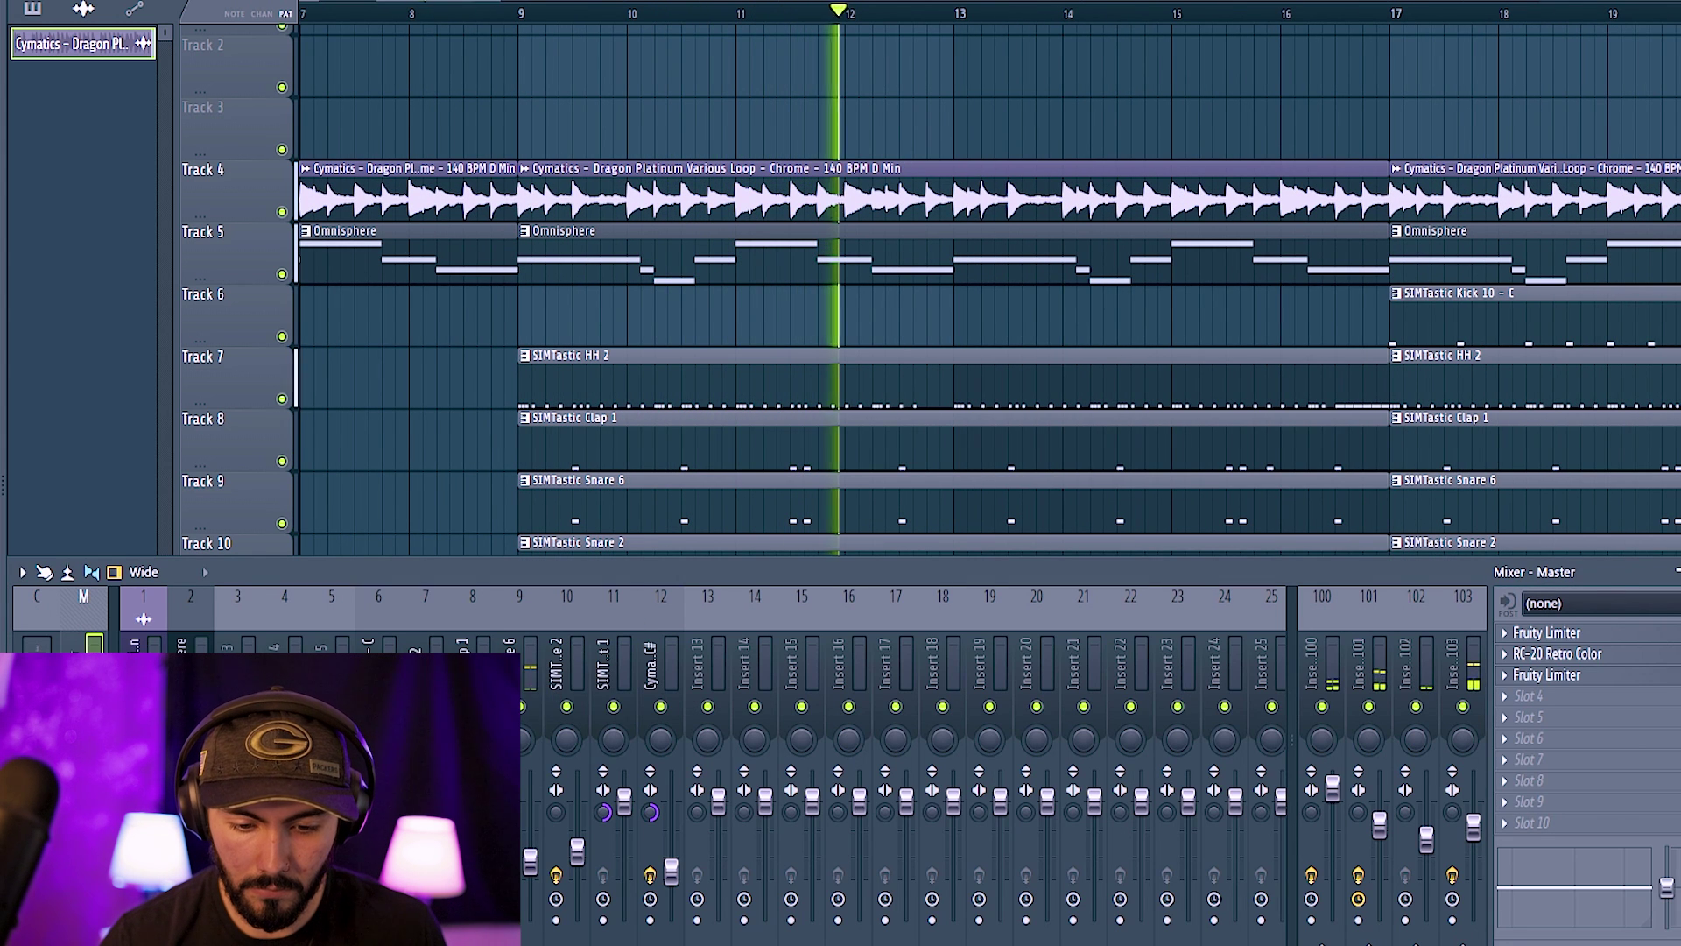
left_click(484, 665)
left_click(530, 665)
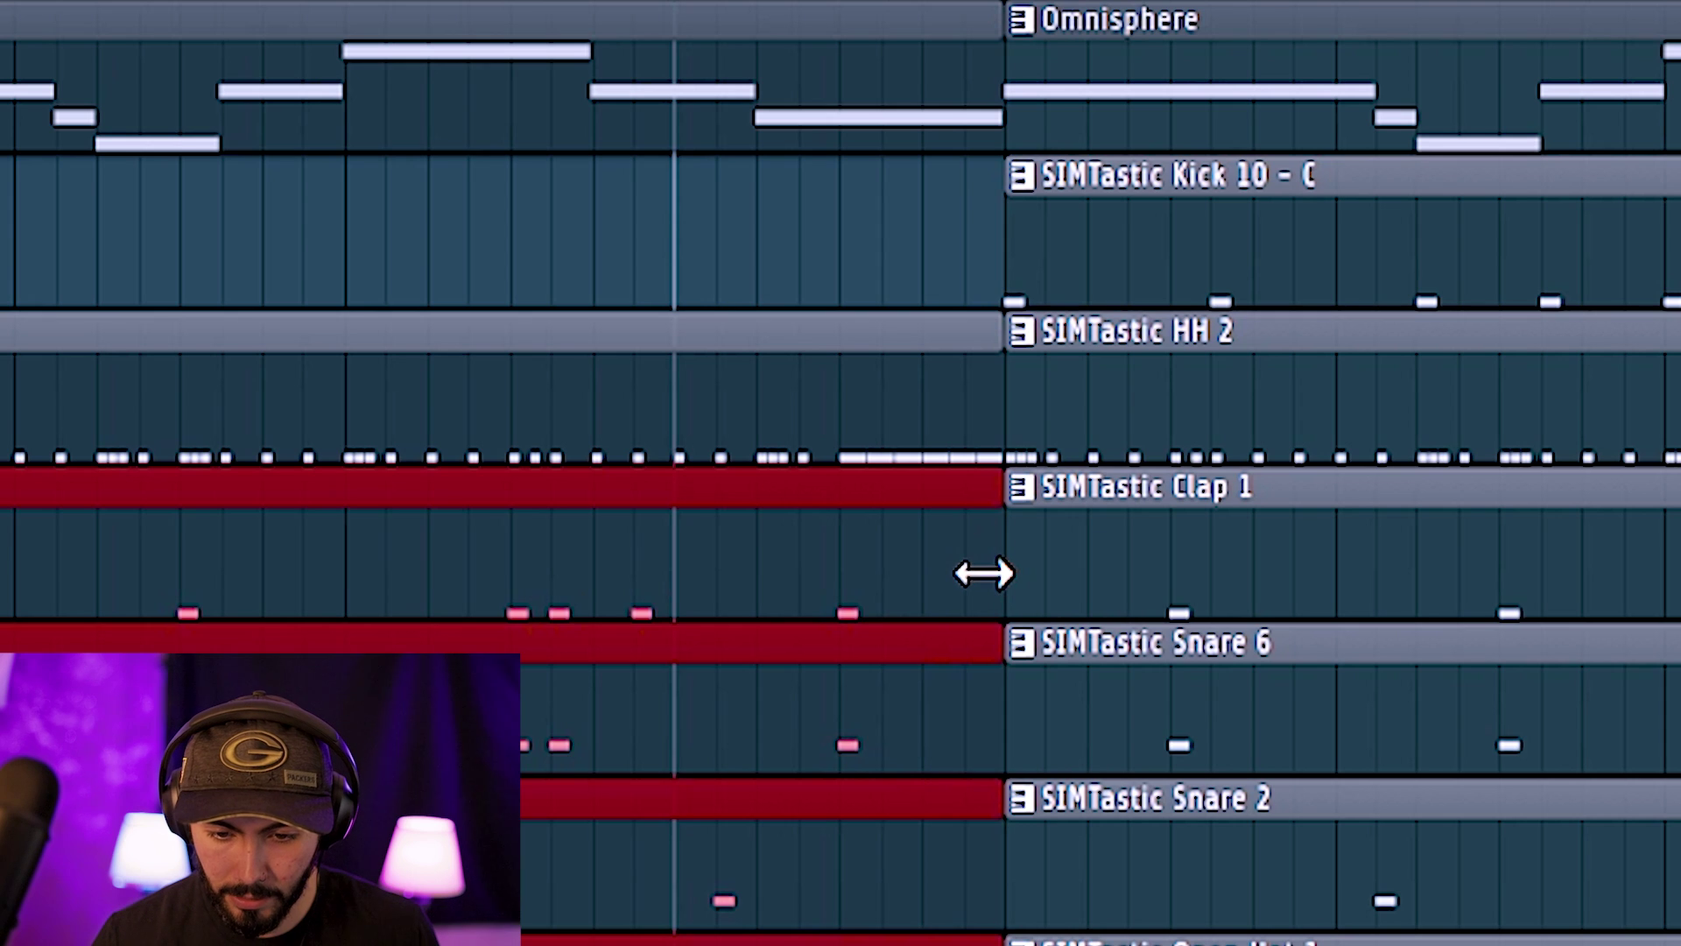
Trim the Omnisphere, clap, snare and open hat clips so they end half a bar before bar 17
left_click_drag(983, 570, 839, 538)
left_click_drag(987, 97, 838, 96)
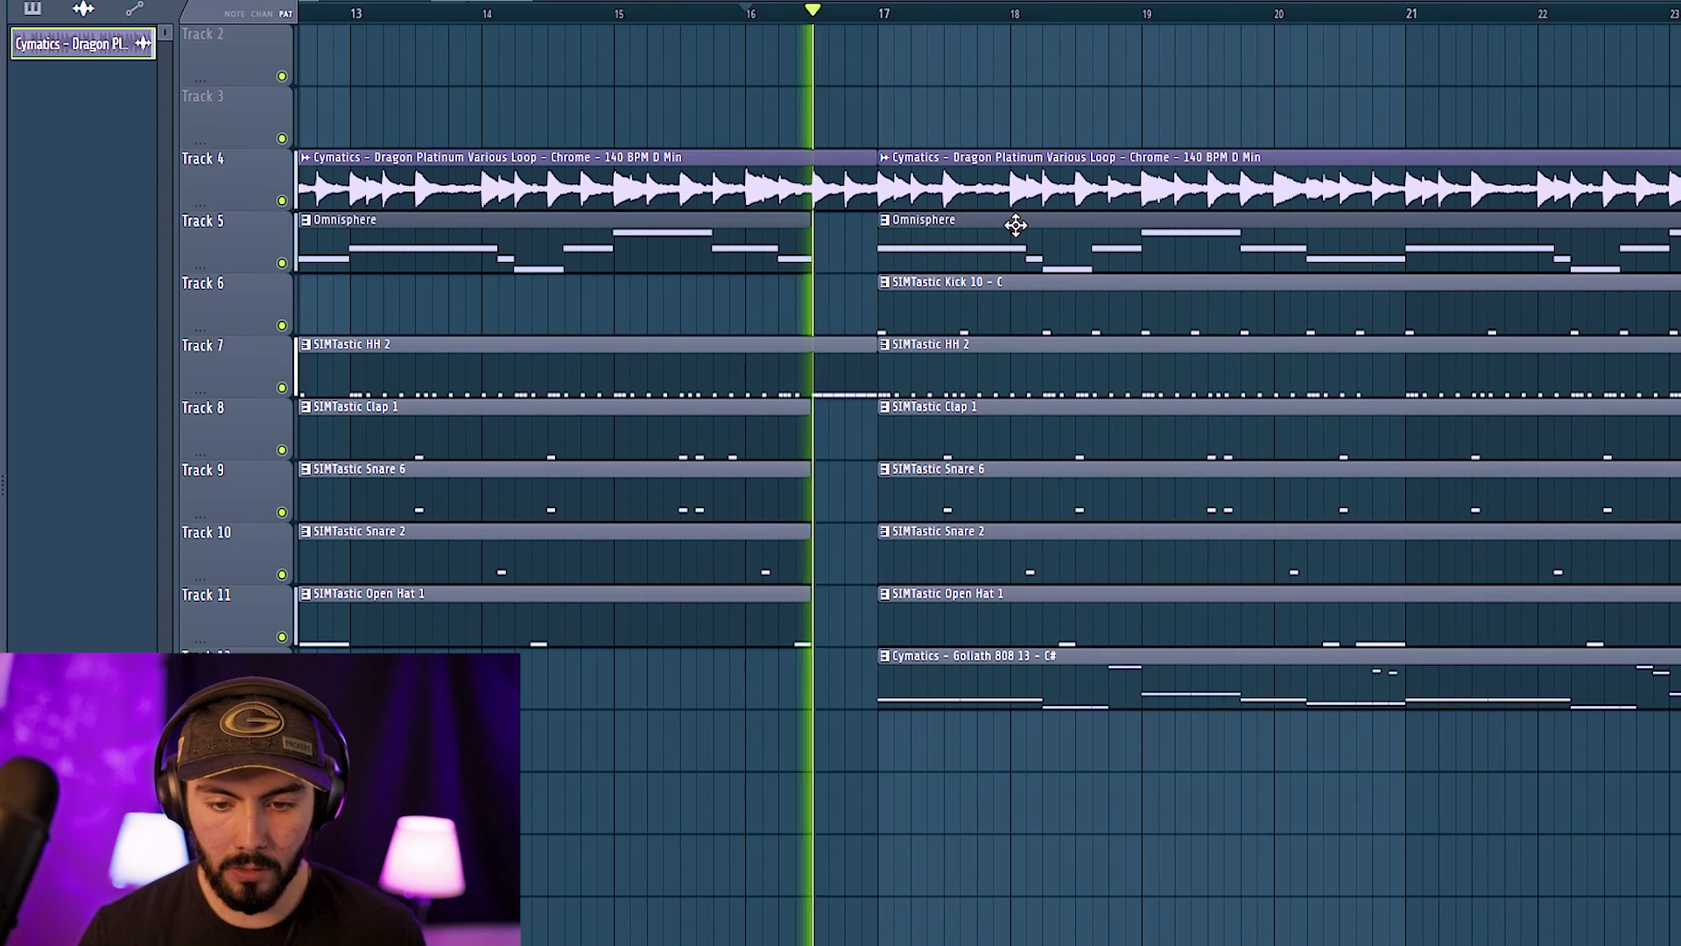
scroll(1059, 372, "down", 5)
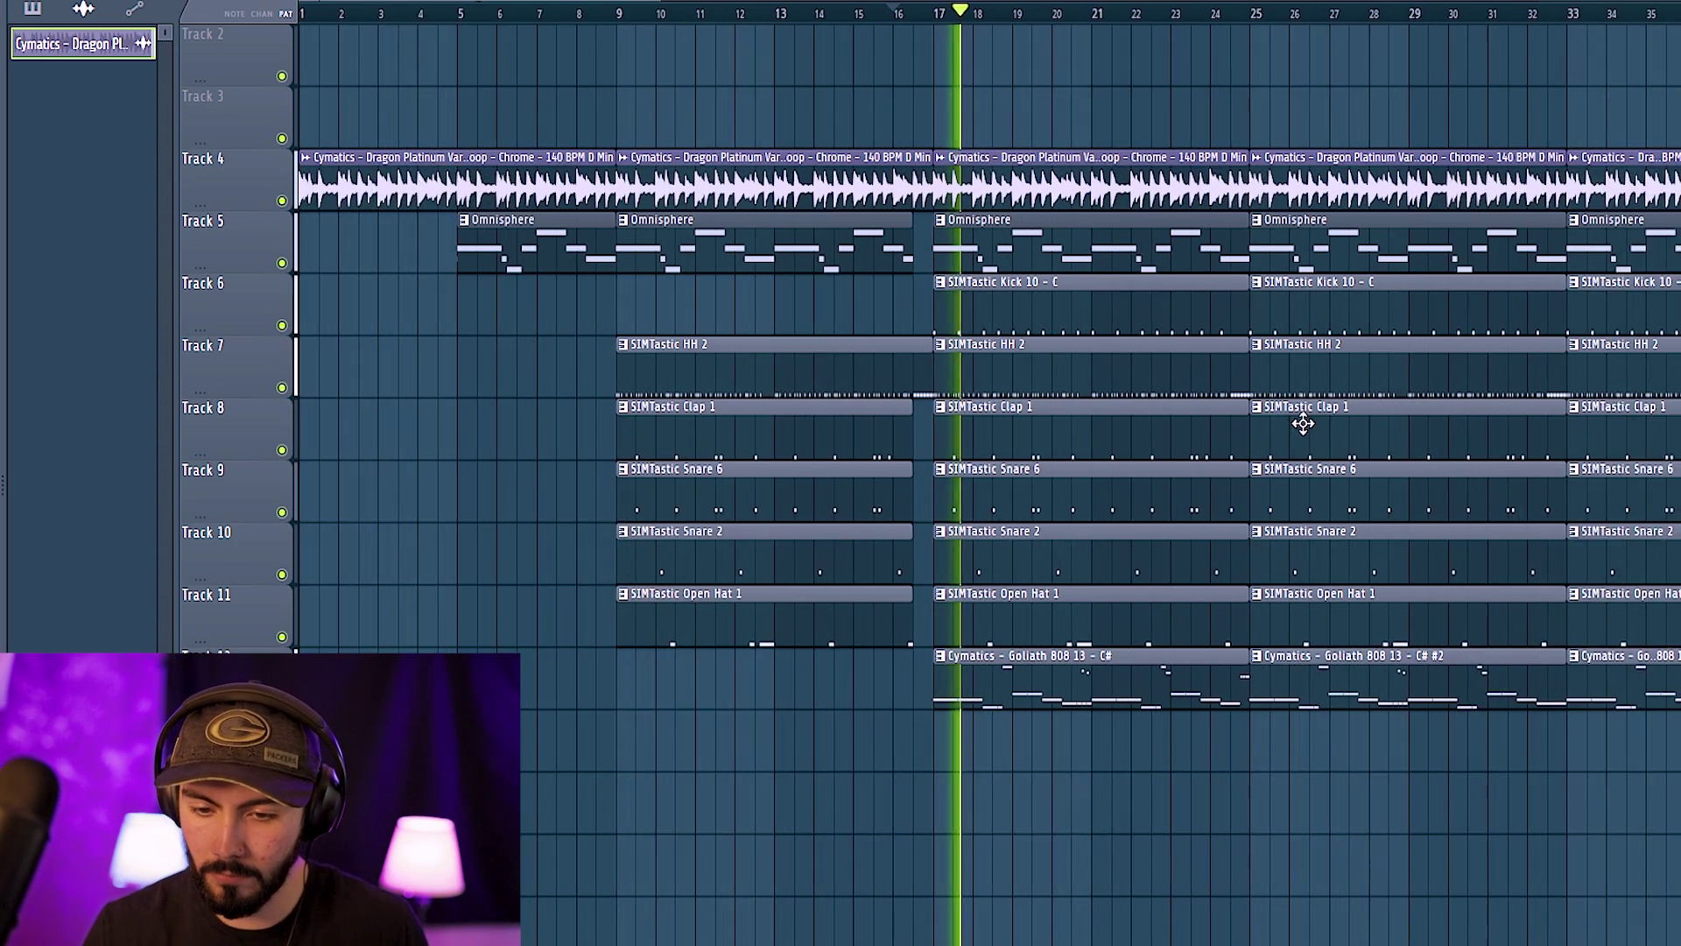
scroll(1303, 424, "up", 2)
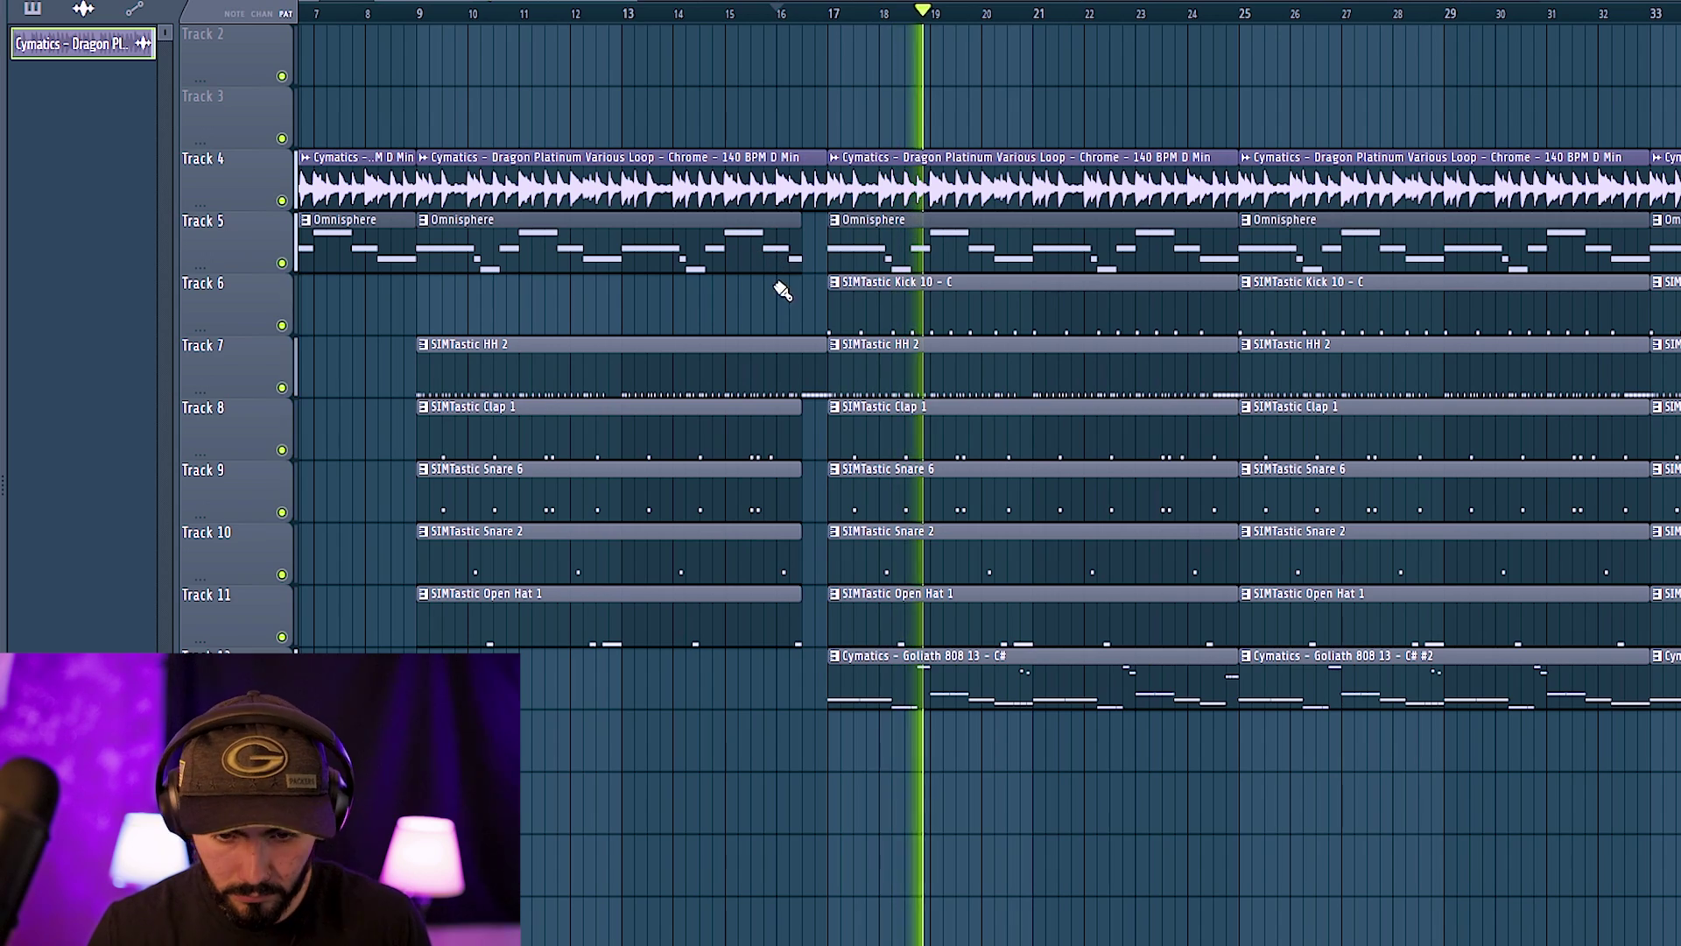
scroll(1077, 476, "right", 5)
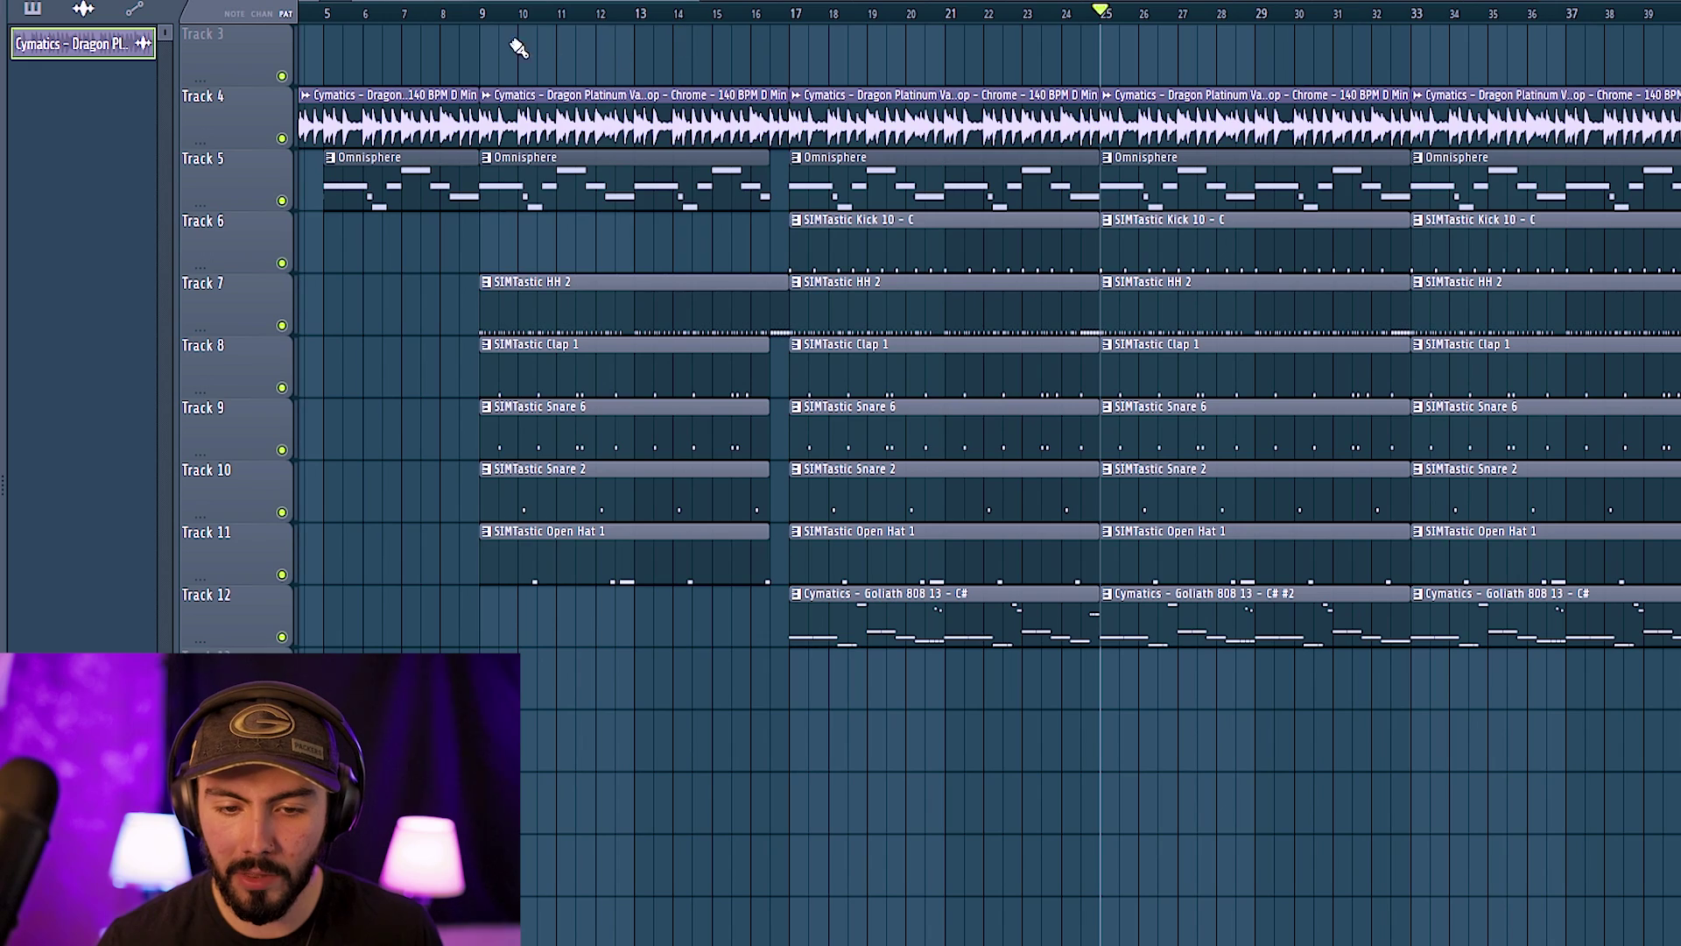
Clear bars 25 to 33 except the melody loop and 808, and bring the clap and Snare 6 in from bar 27
left_click_drag(495, 44, 907, 461)
left_click_drag(1054, 696, 1054, 698)
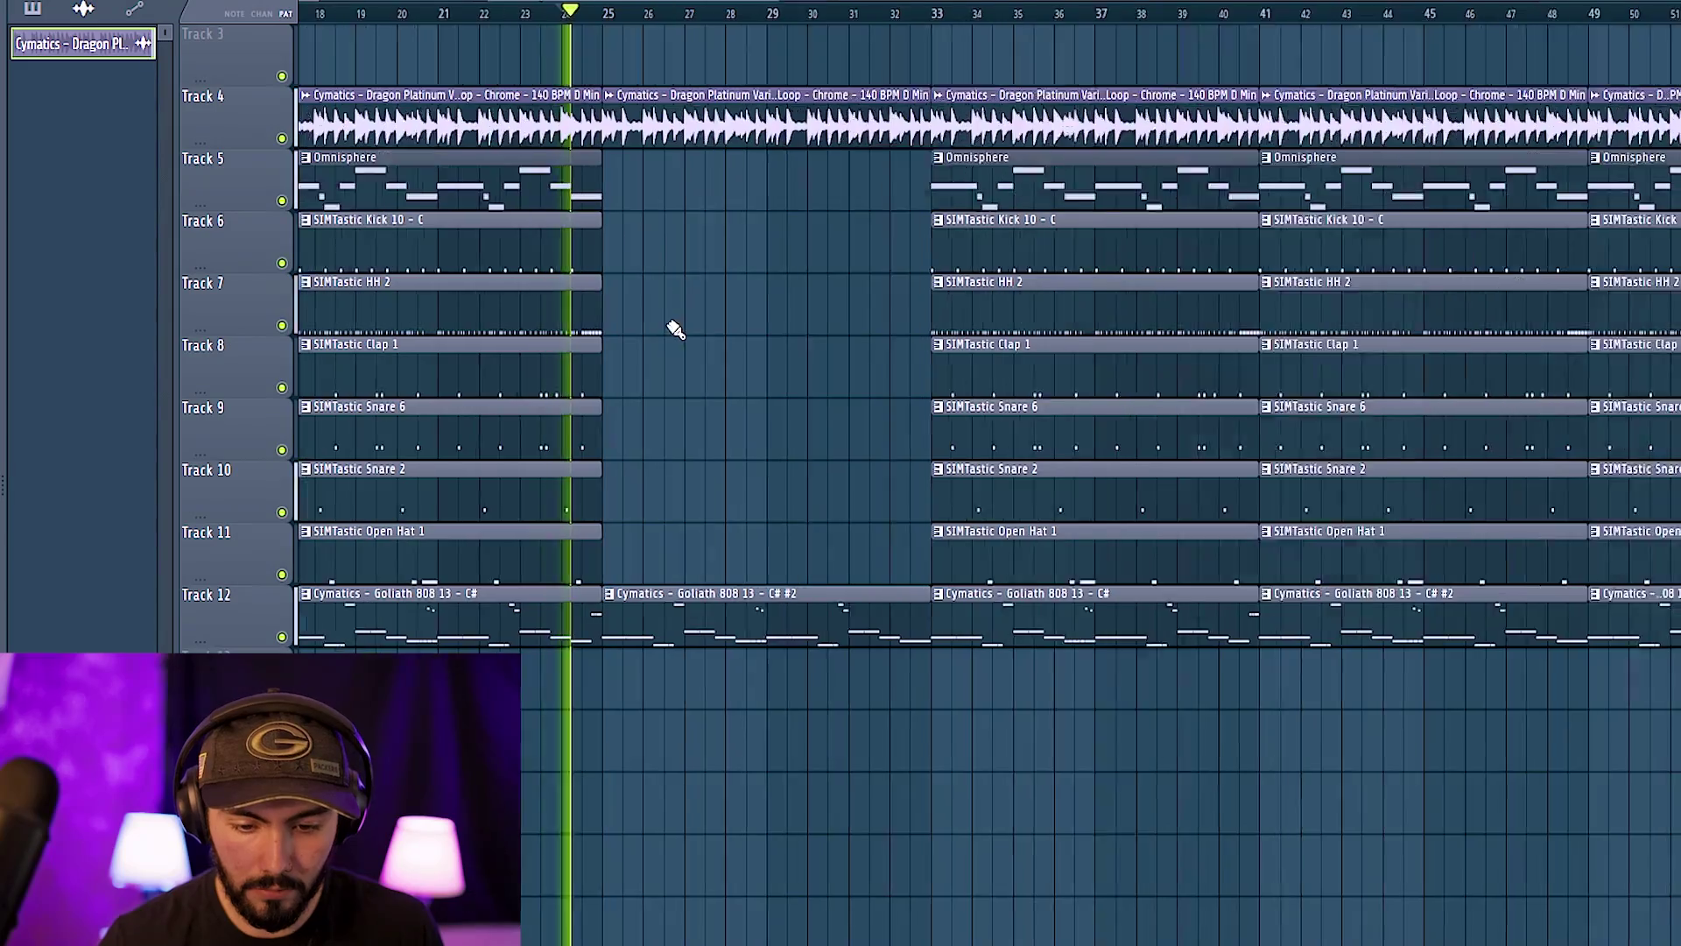
scroll(674, 328, "up", 5)
left_click(747, 358)
left_click_drag(1512, 487, 843, 436)
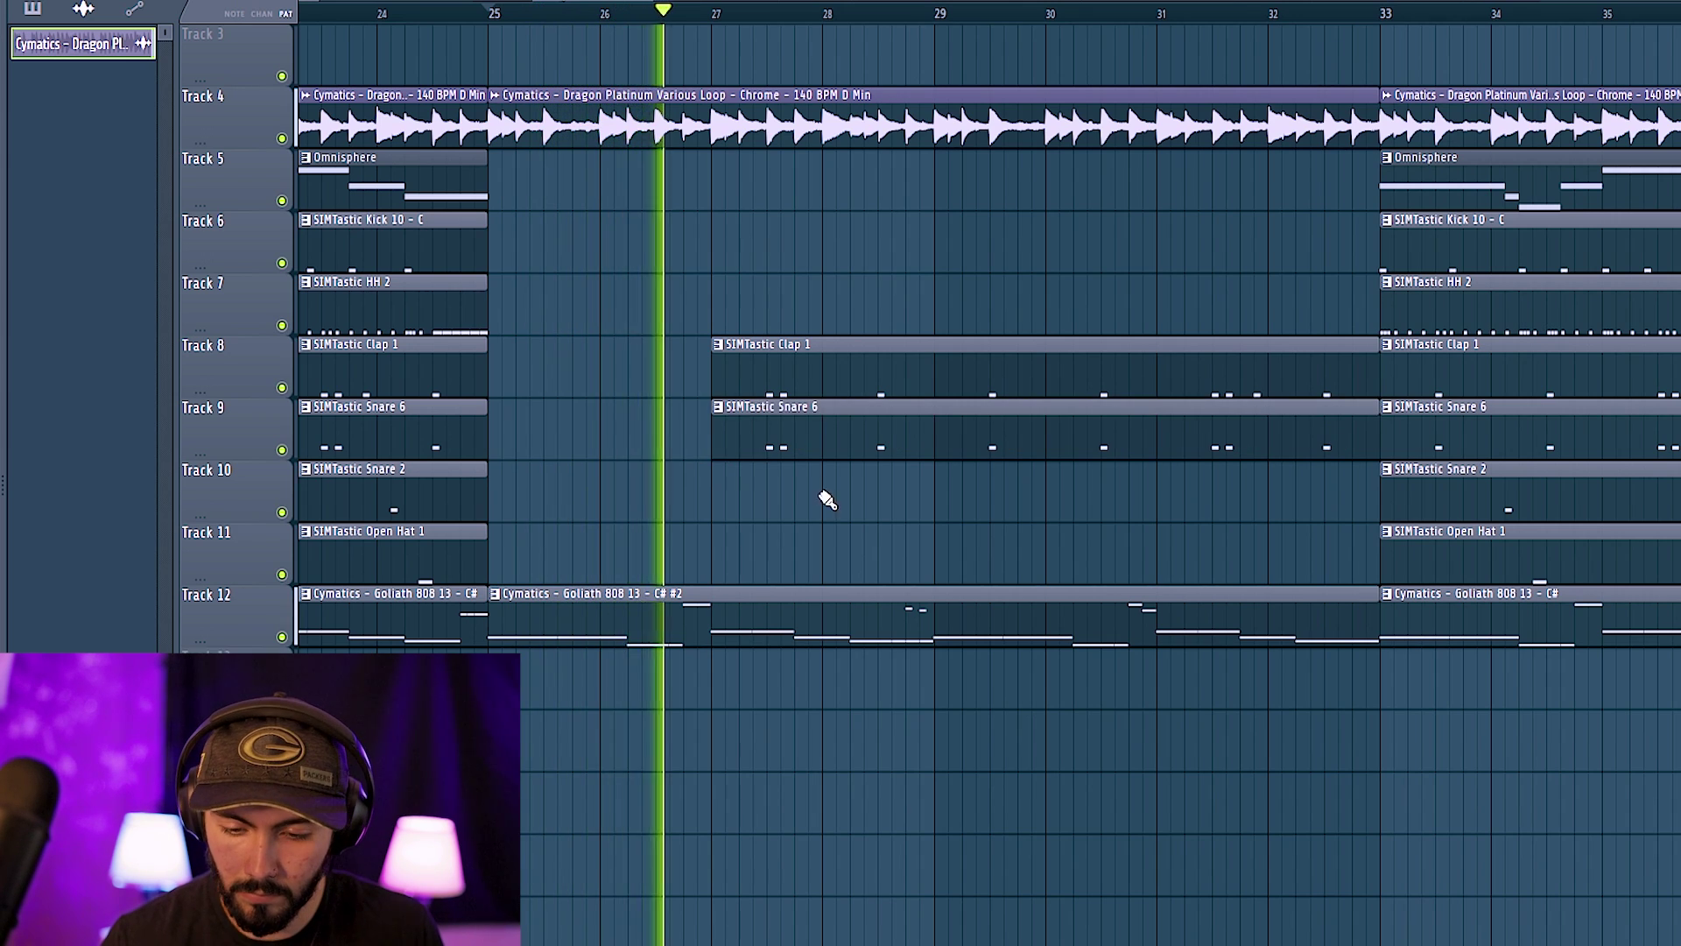
Remove the Snare 2 and 808 clips from bars 33 to 41 and bring the hi-hats in from bar 29
scroll(816, 493, "down", 3)
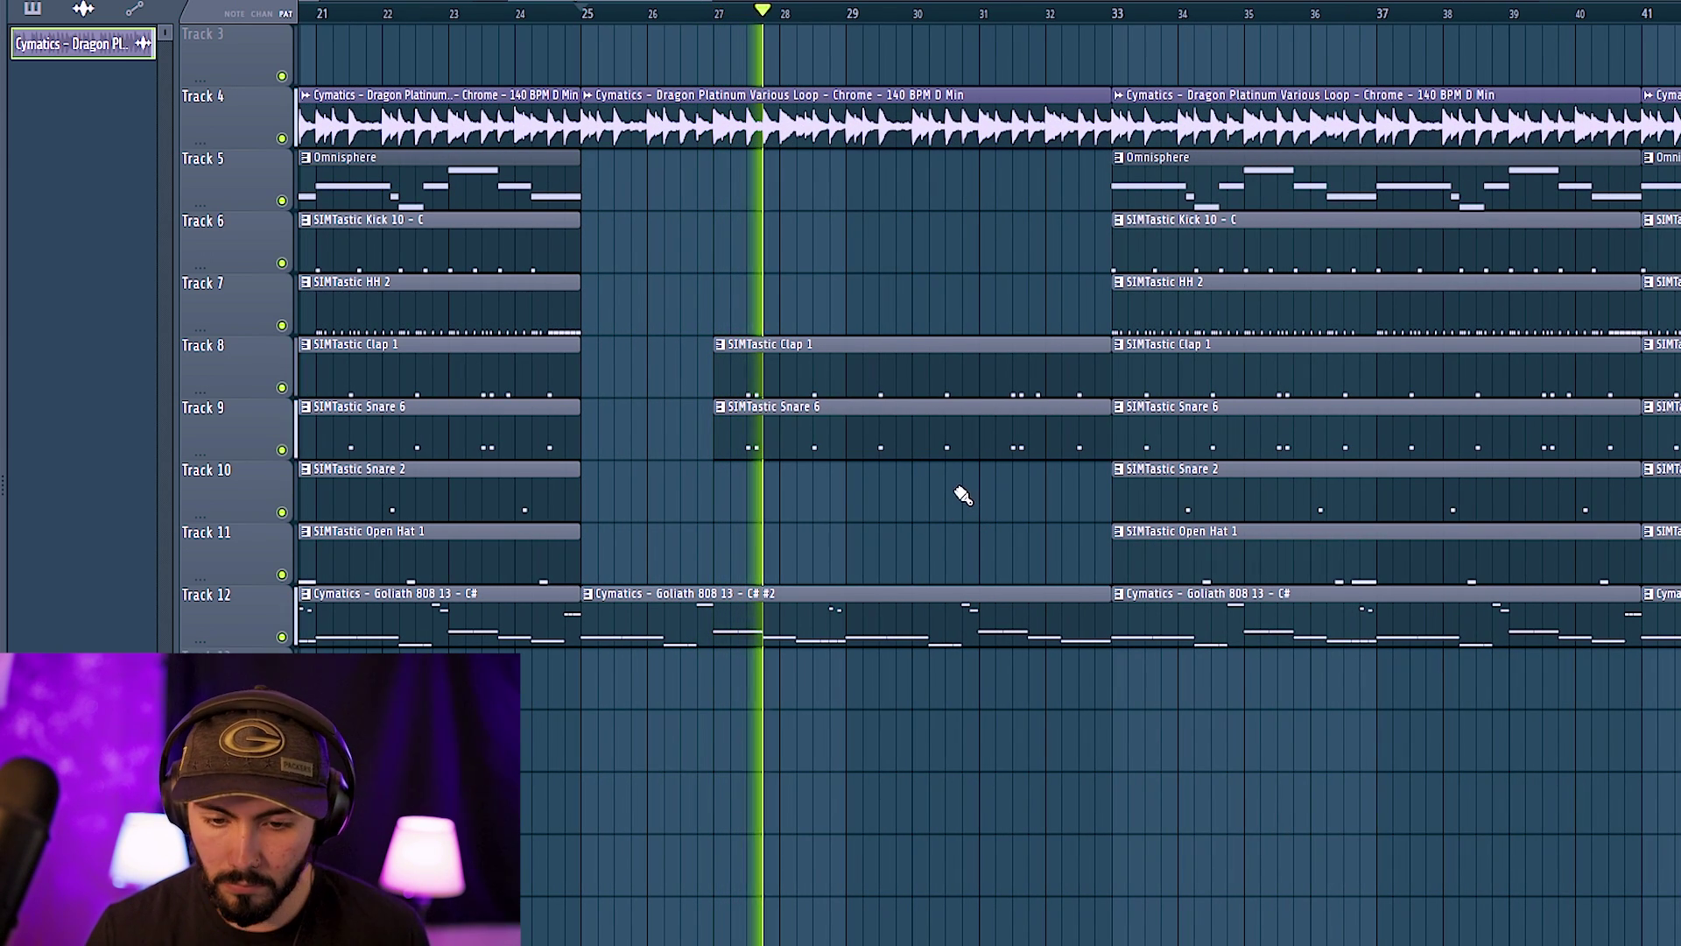
scroll(1005, 525, "up", 1)
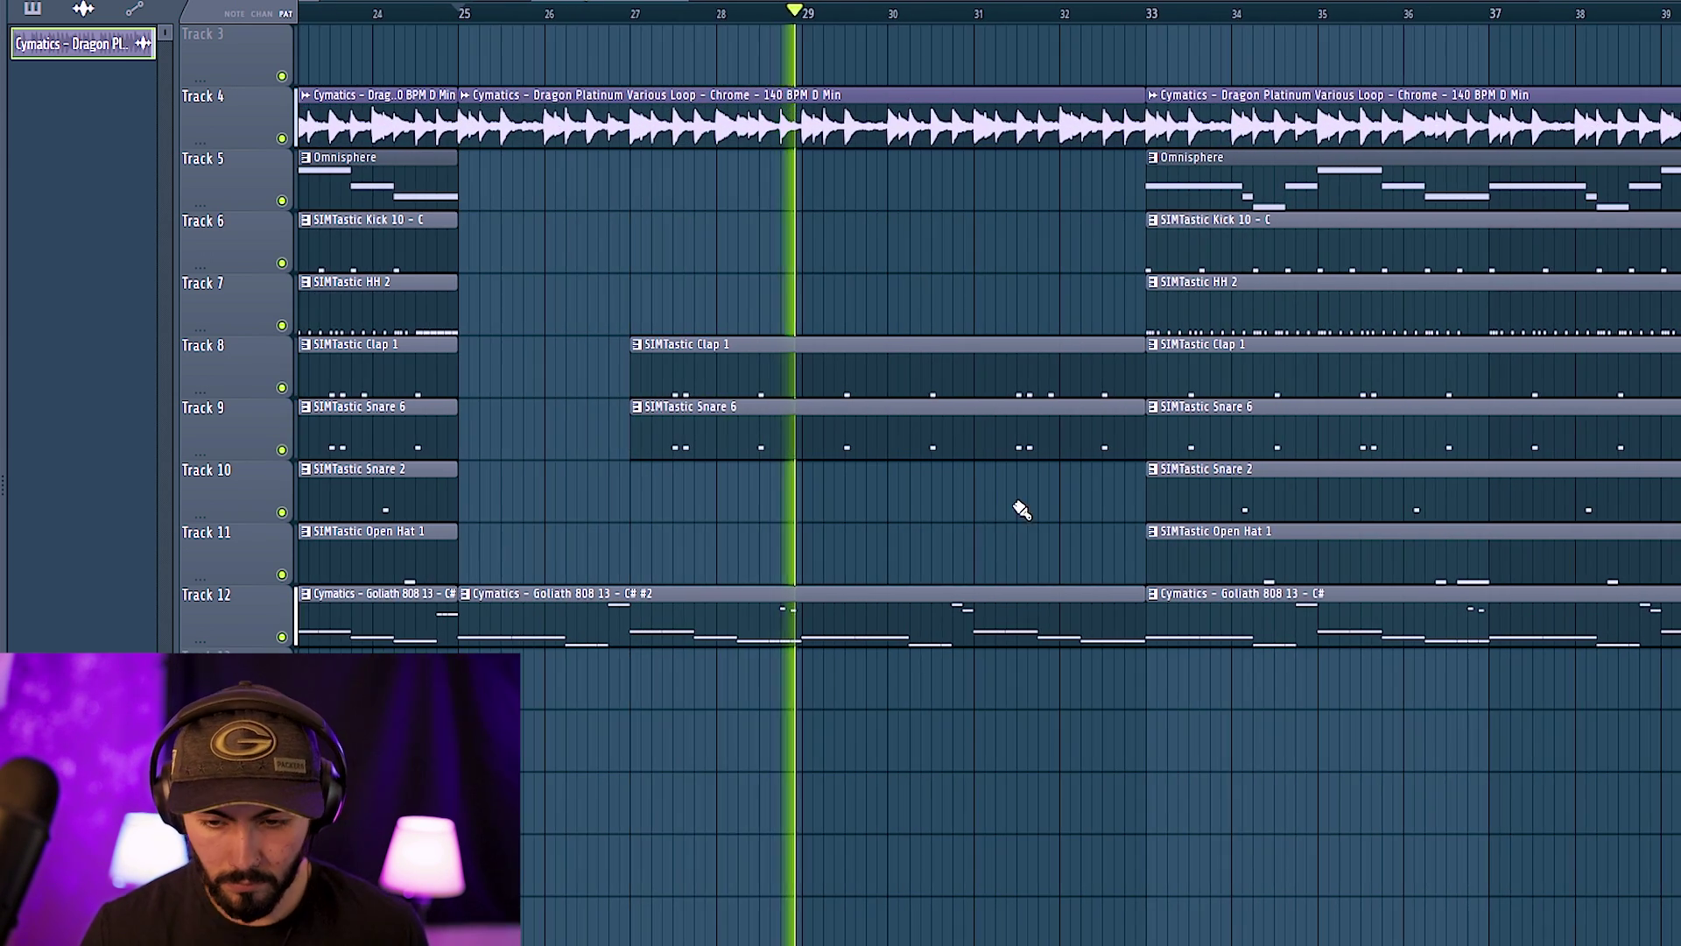
scroll(1167, 499, "down", 1)
scroll(1265, 499, "up", 1)
left_click_drag(1257, 506, 495, 495)
right_click(496, 495)
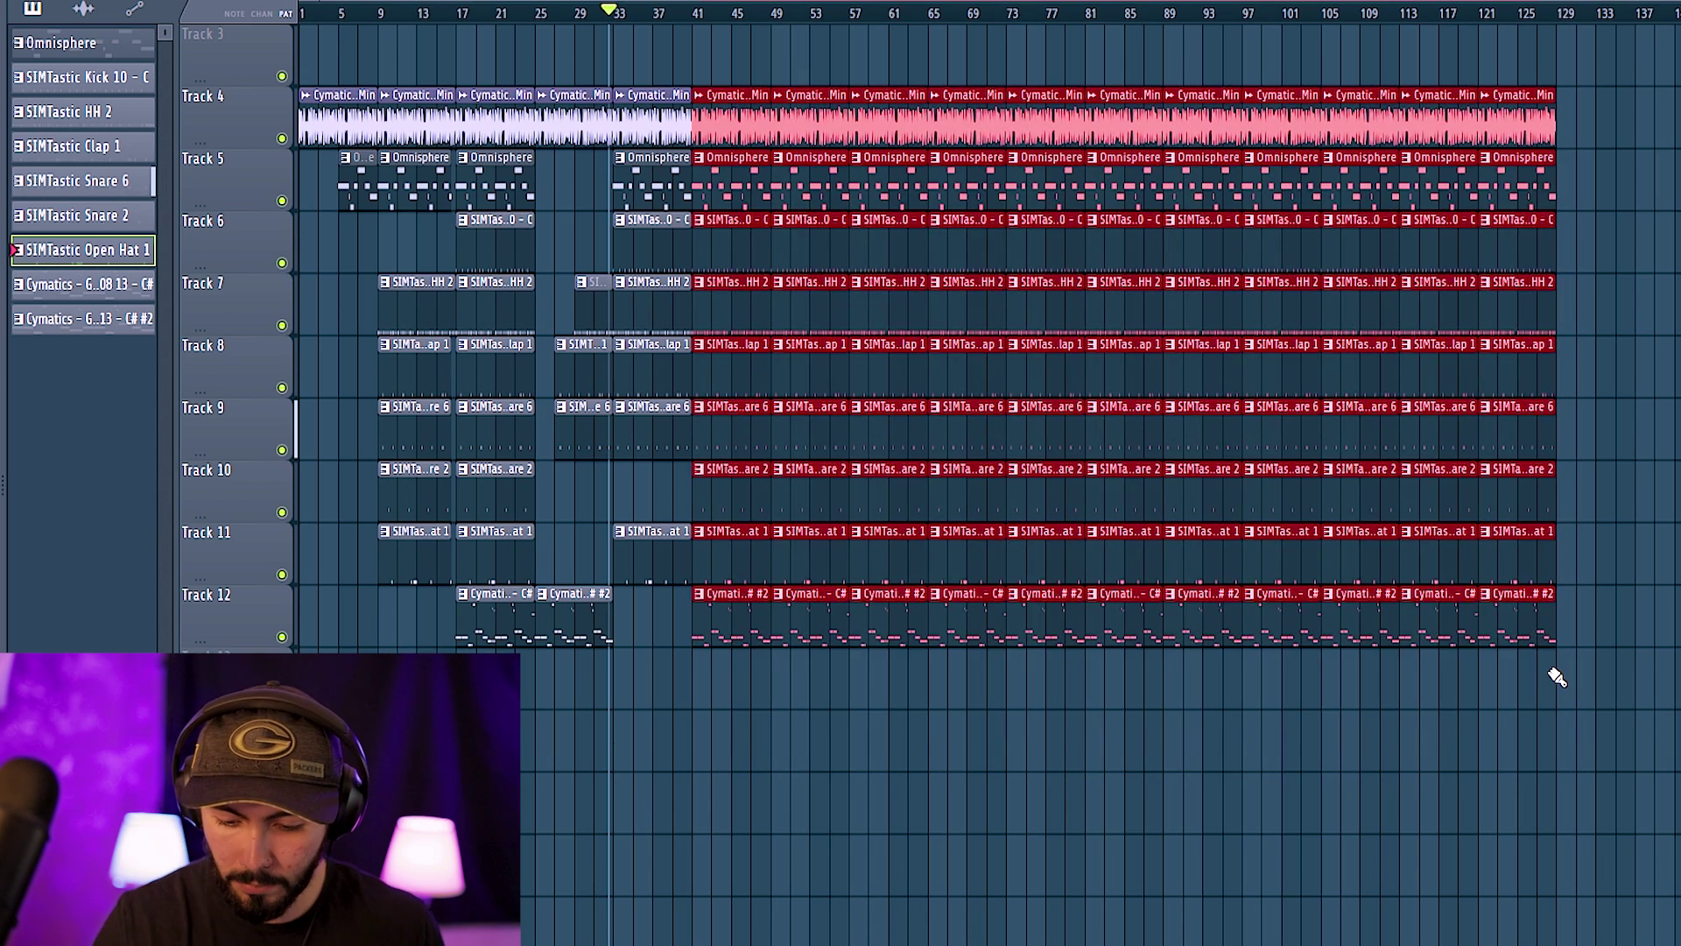
Delete all clips from bar 41 onward and copy the section from bars 9 to 25 to bar 41
key("Delete")
left_click_drag(406, 35, 499, 645)
left_click_drag(401, 184, 723, 184, "shift")
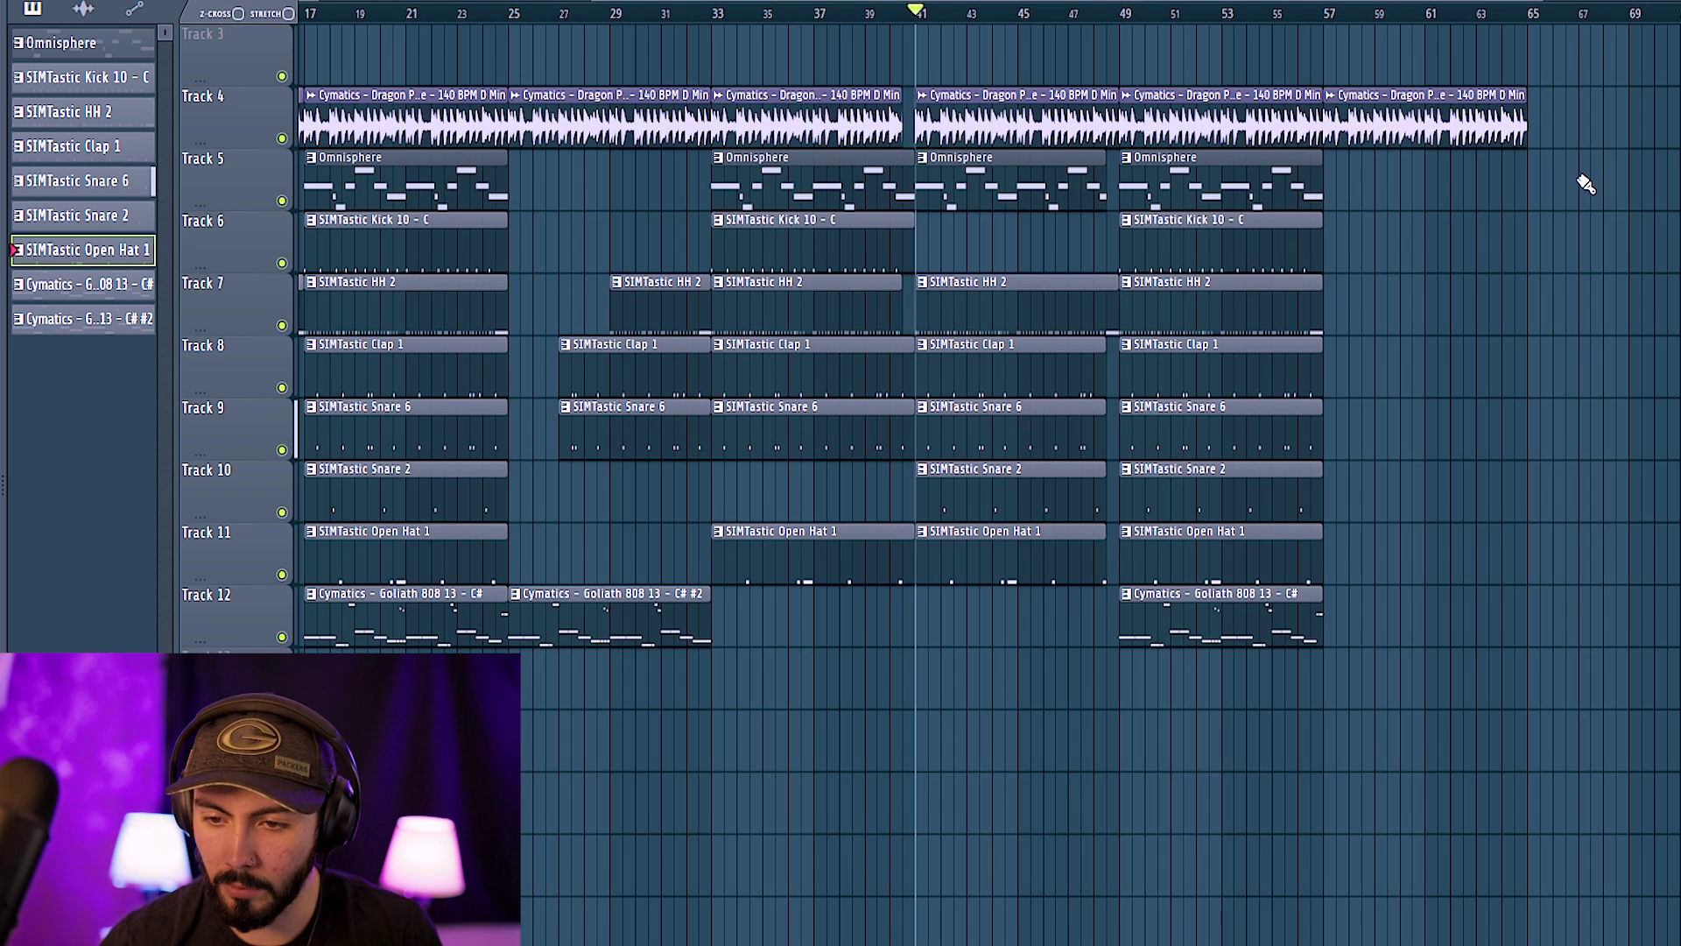
Shorten the final melody loop clip to end at bar 61 and play the ending
scroll(1088, 19, "up", 3)
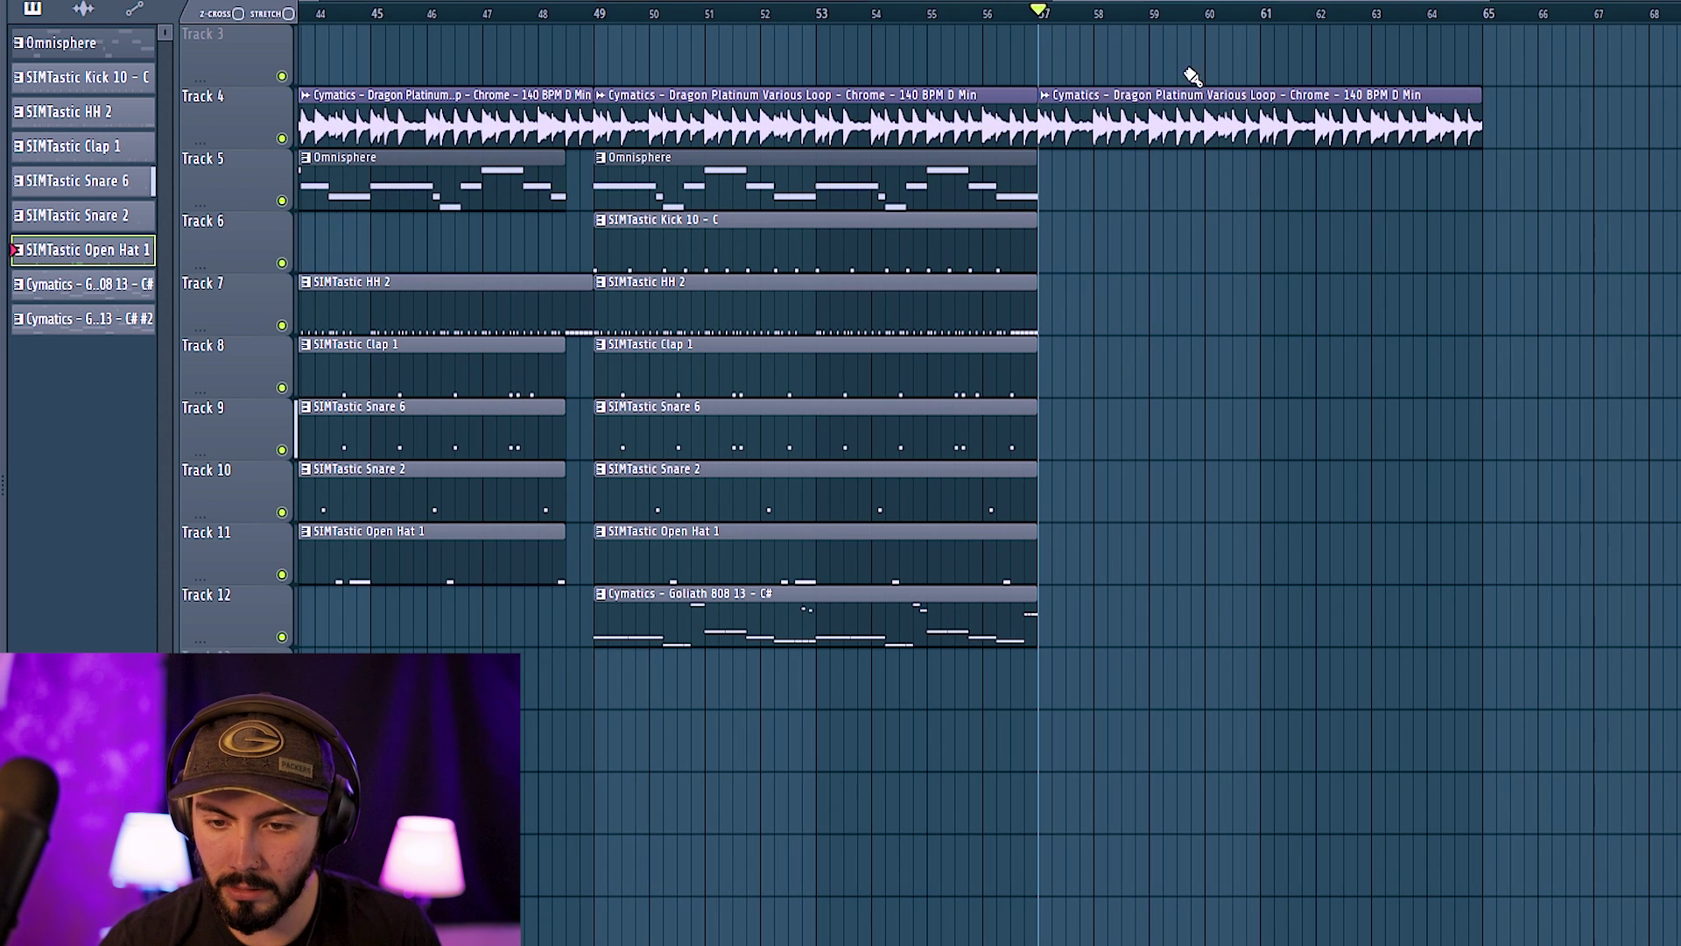
left_click_drag(1480, 124, 1427, 125)
key("space")
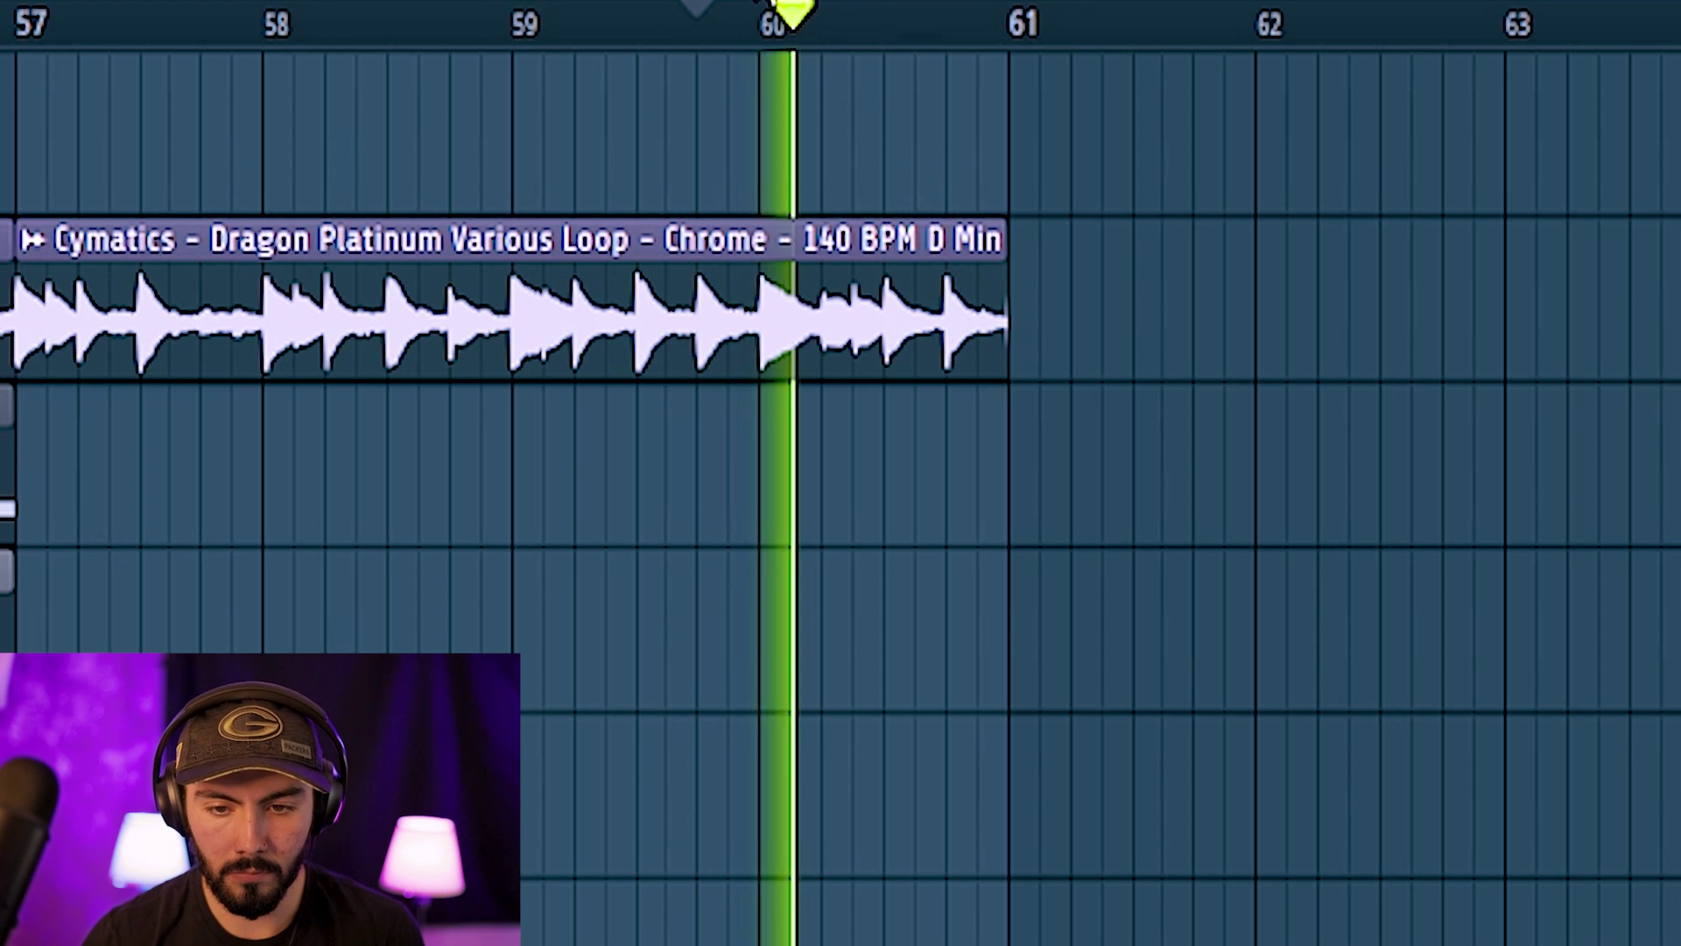
key("space")
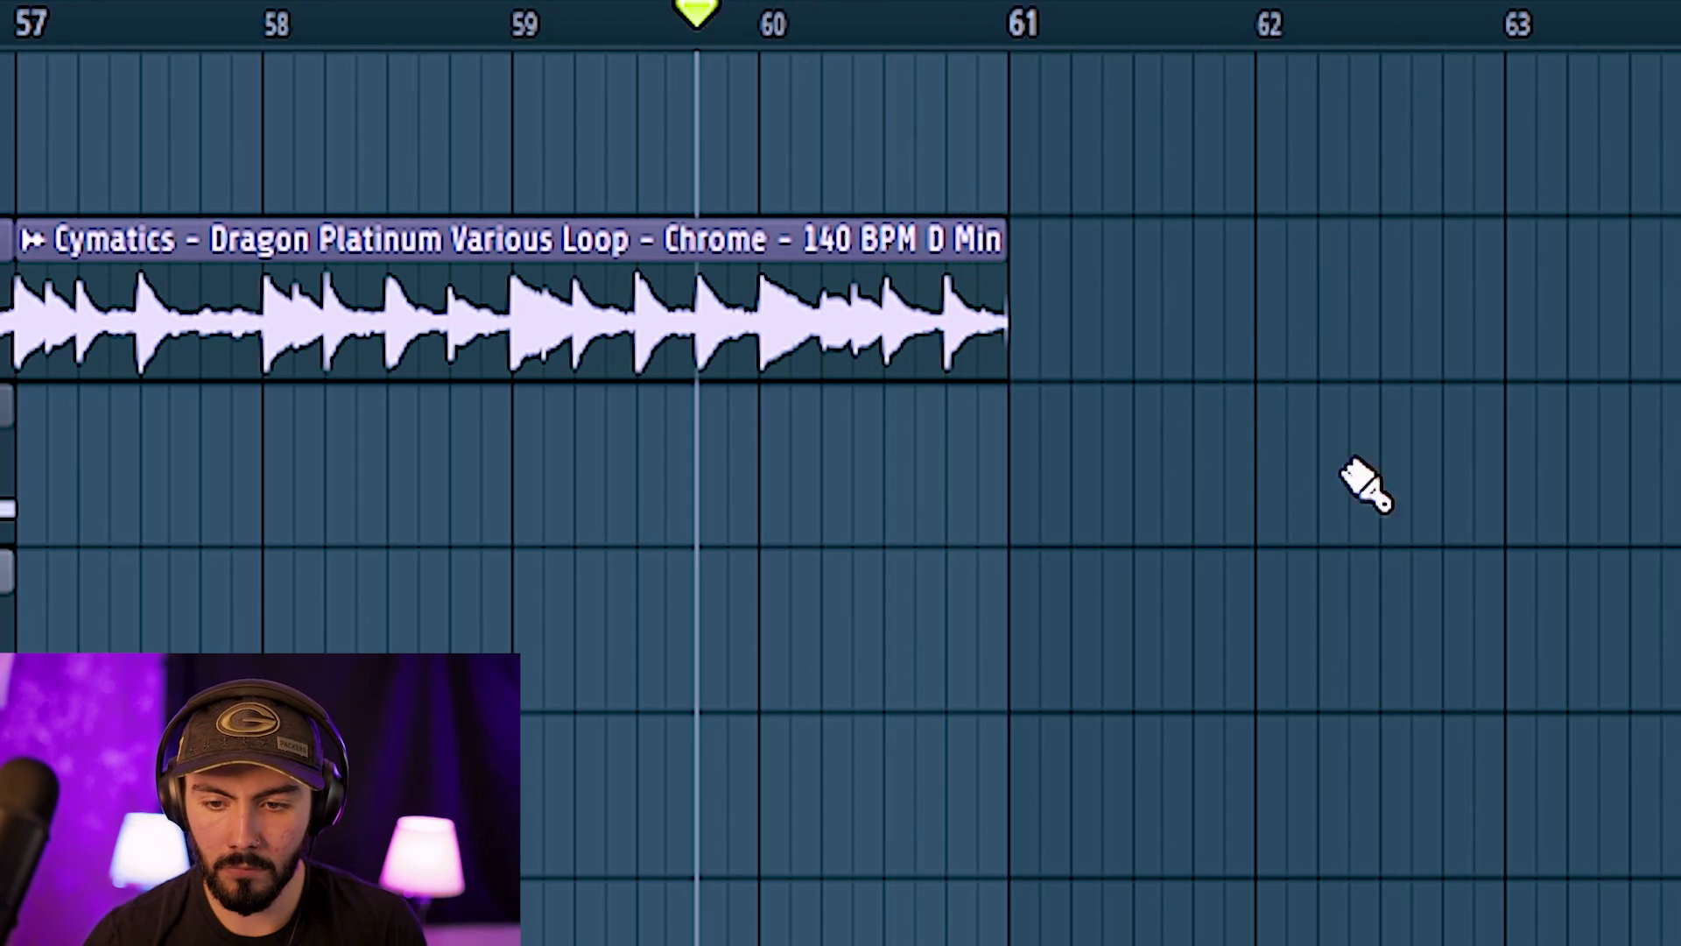
scroll(1363, 480, "down", 3)
scroll(799, 75, "up", 2)
scroll(1468, 218, "down", 5)
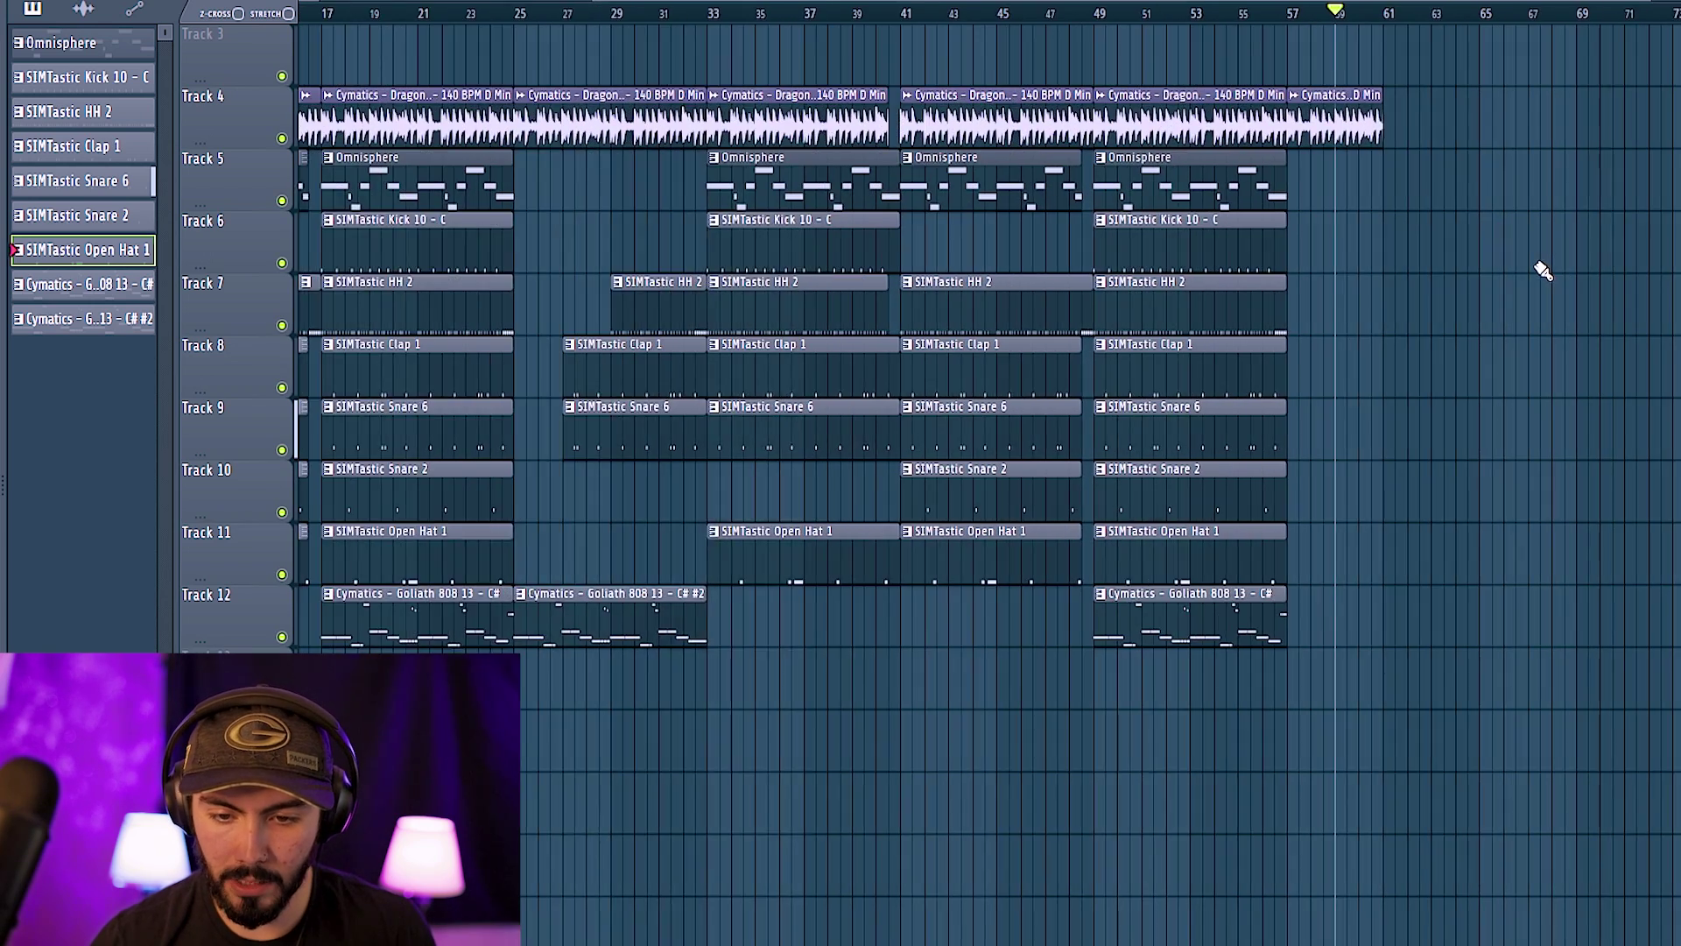
scroll(1543, 272, "down", 2)
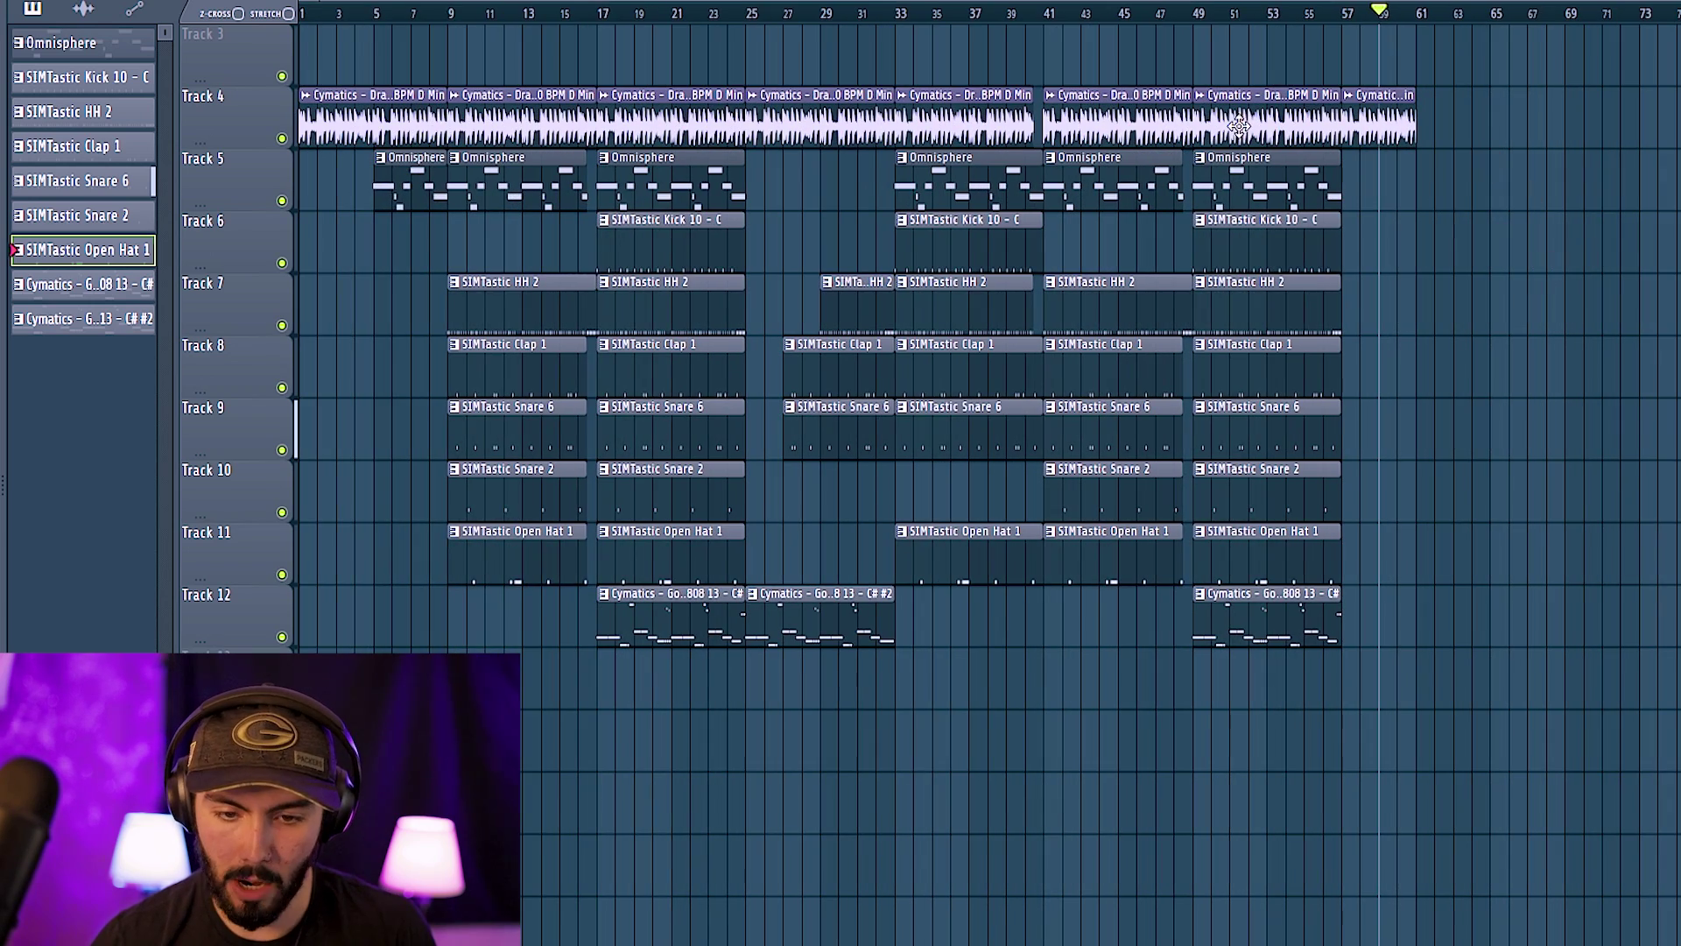